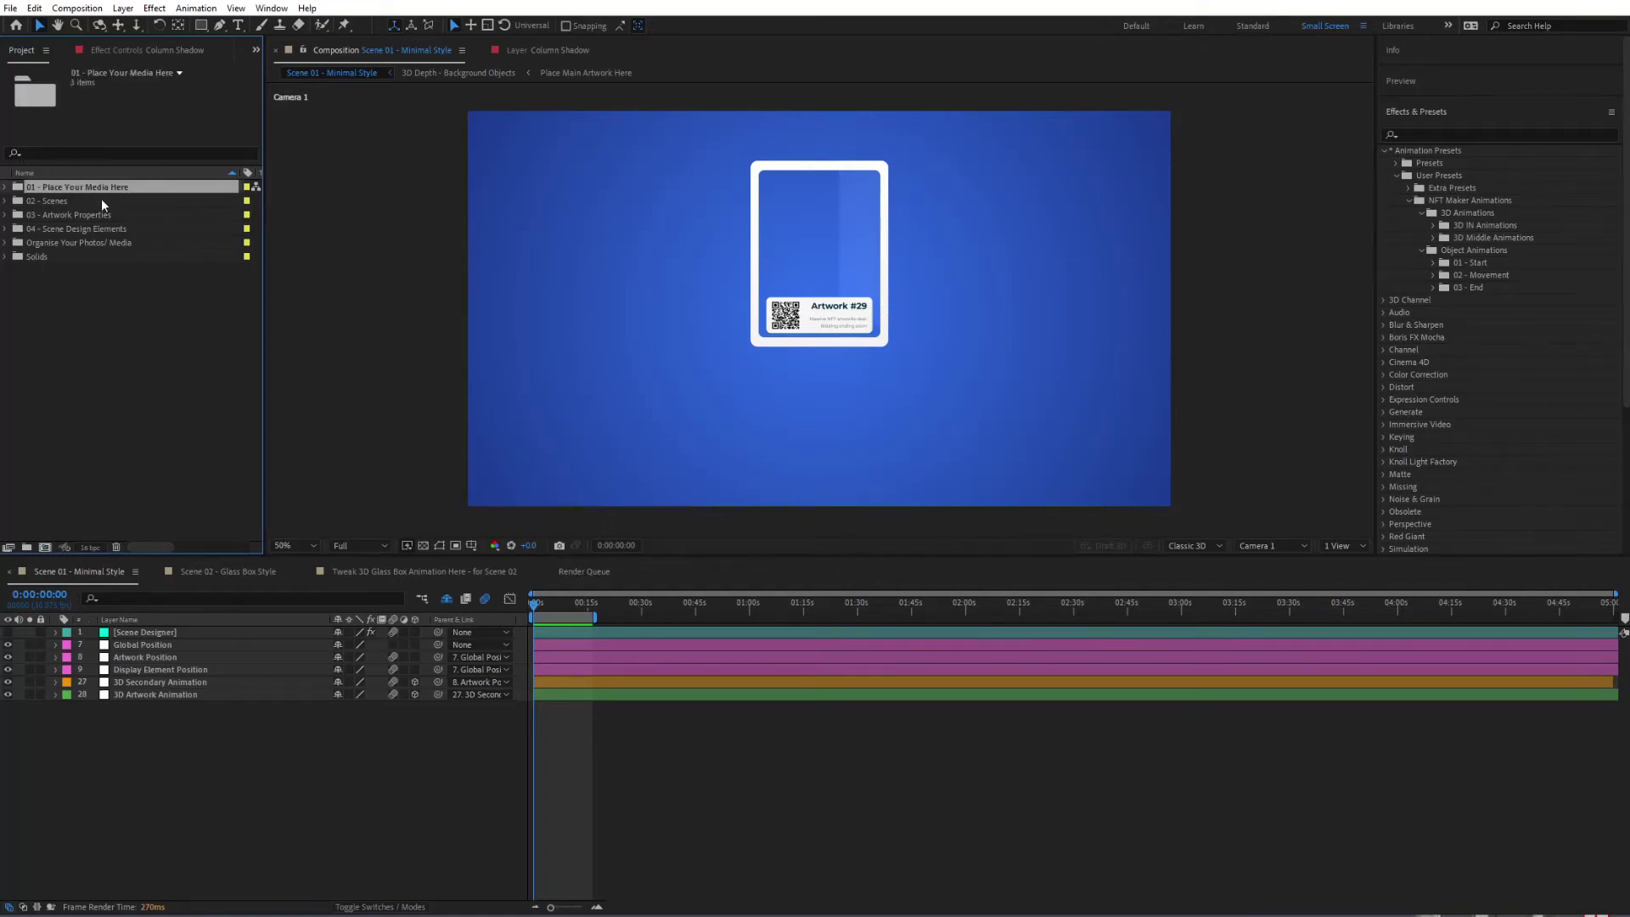
- Open the Place Main Artwork Here composition from the 01 - Place Your Media Here folder
click(4, 188)
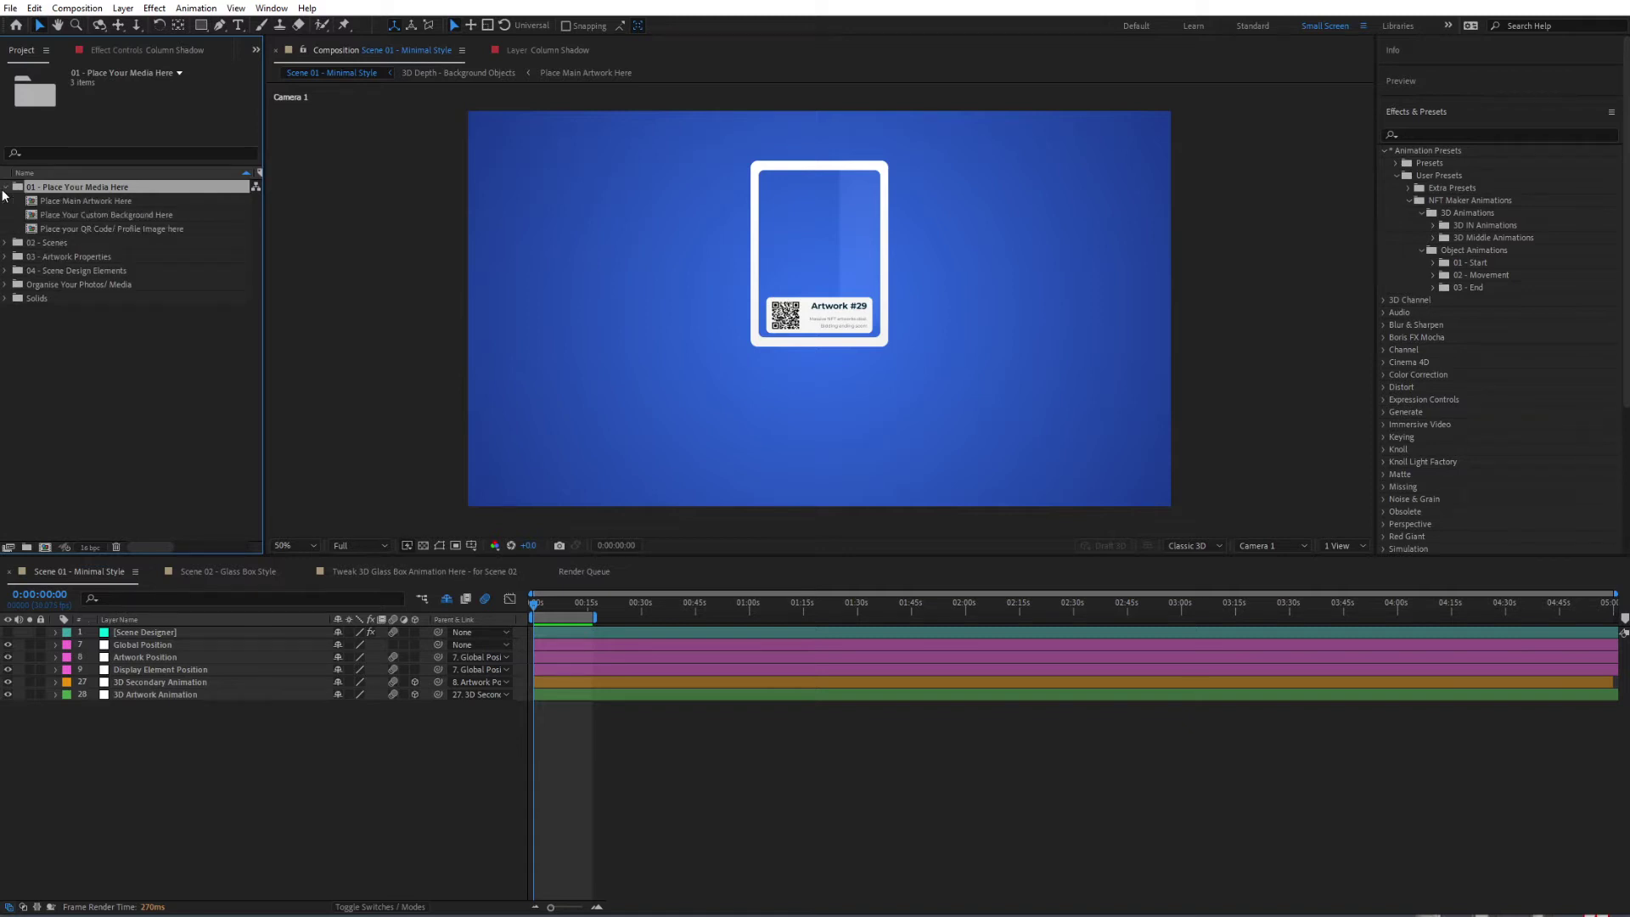
click(70, 202)
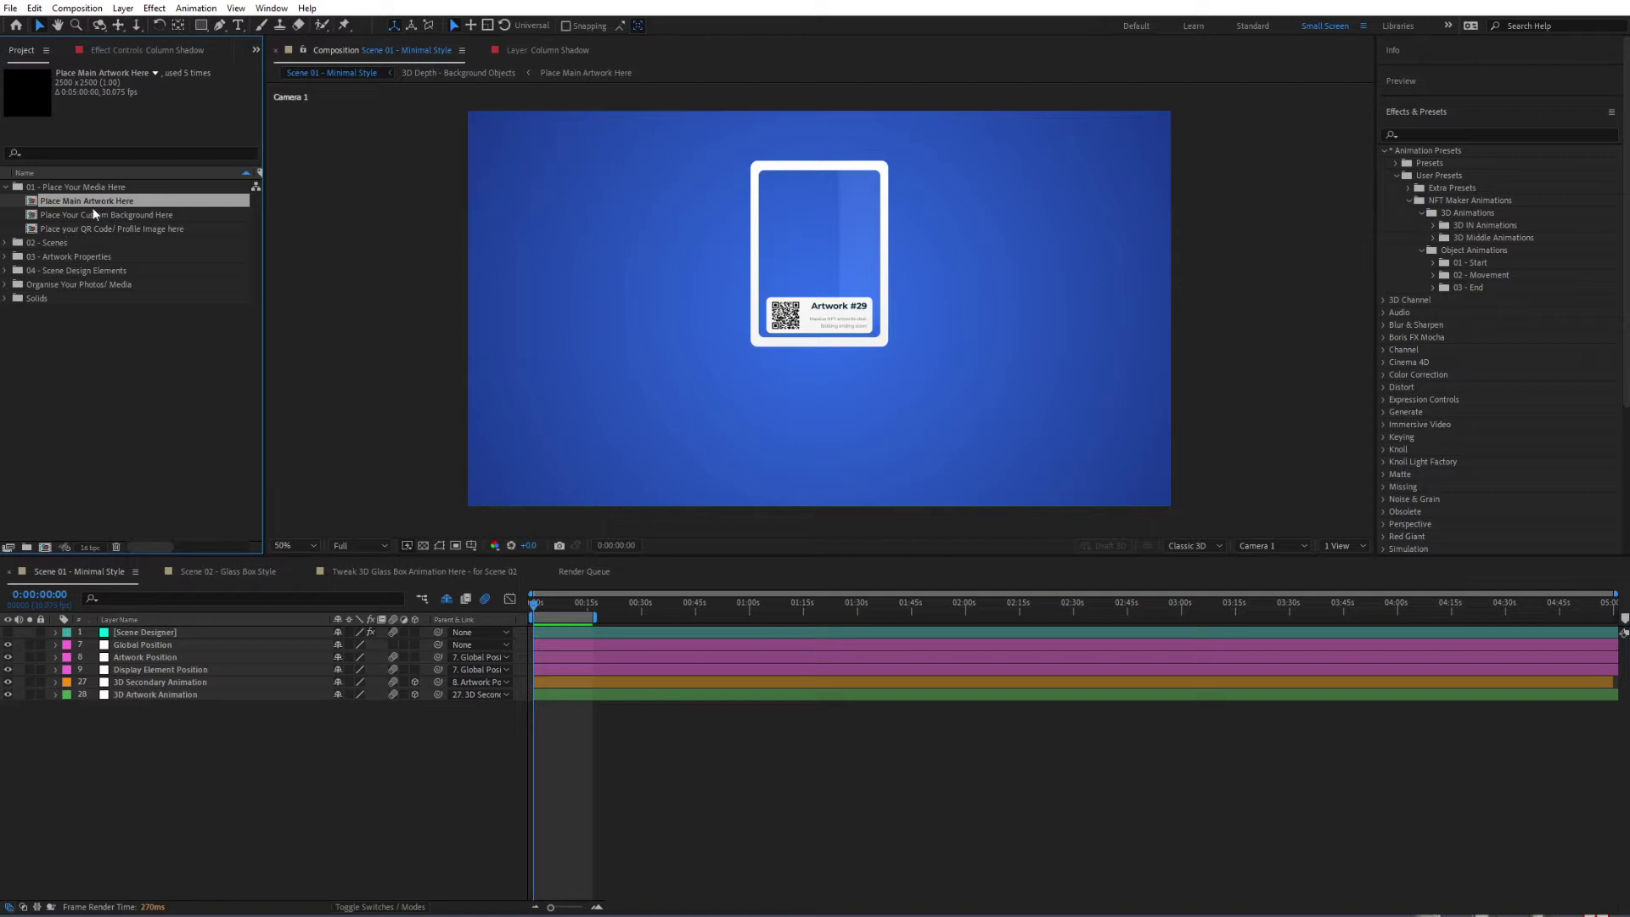
double_click(93, 207)
- Import all three images of the Art NFT folder into the project's Organise Your Photos/ Media folder
drag(720, 355, 603, 289)
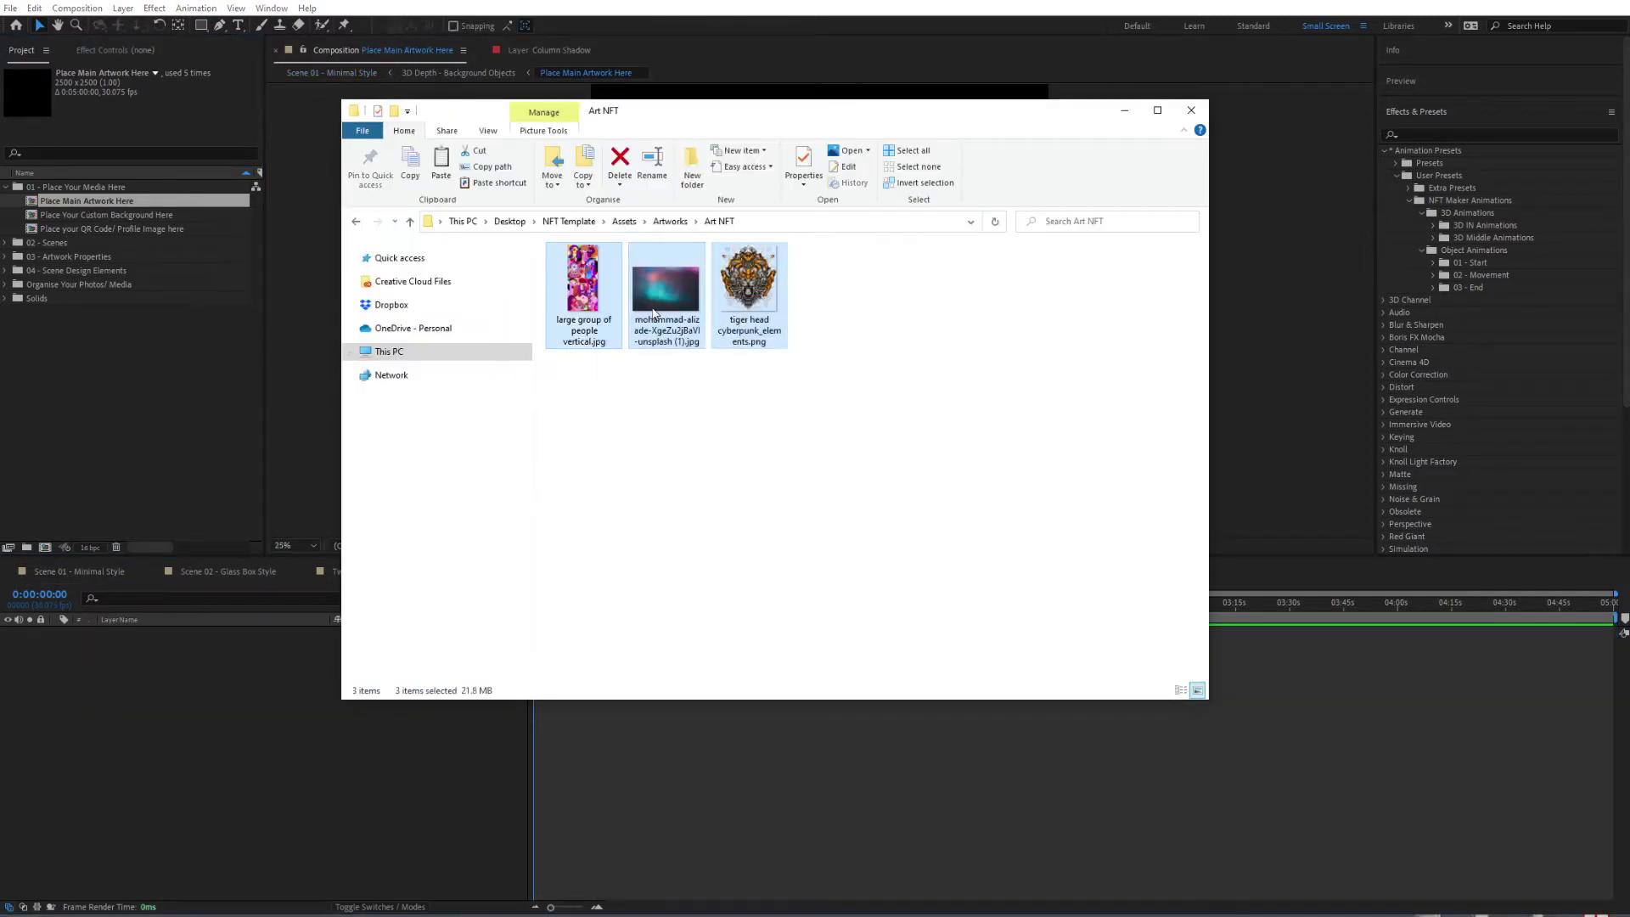
drag(644, 276, 75, 288)
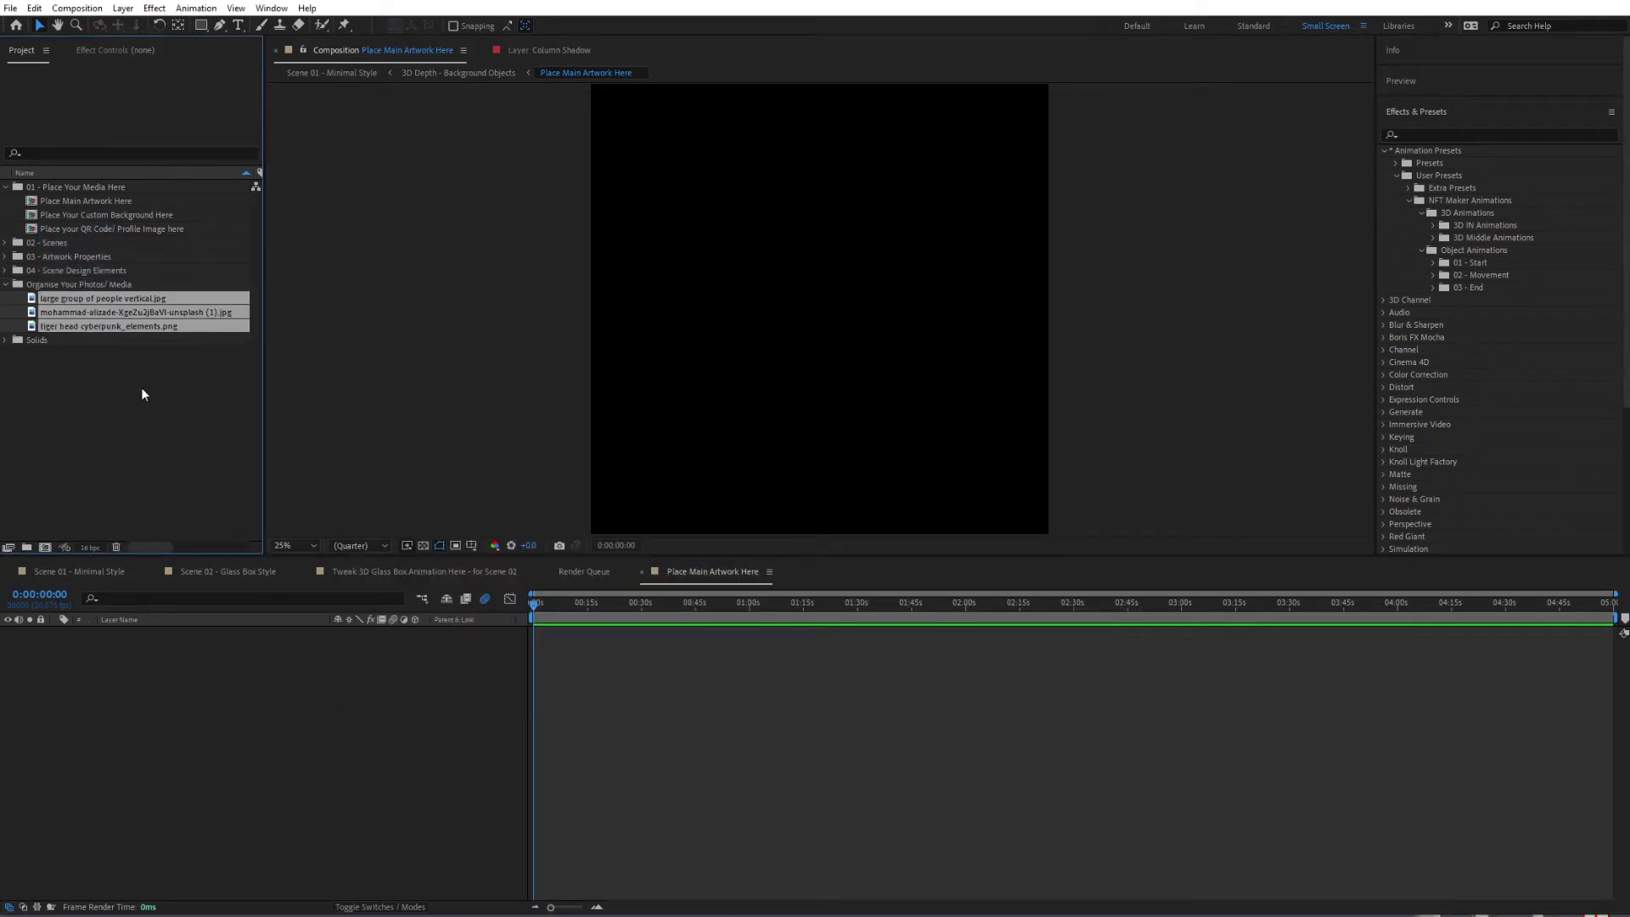
click(116, 378)
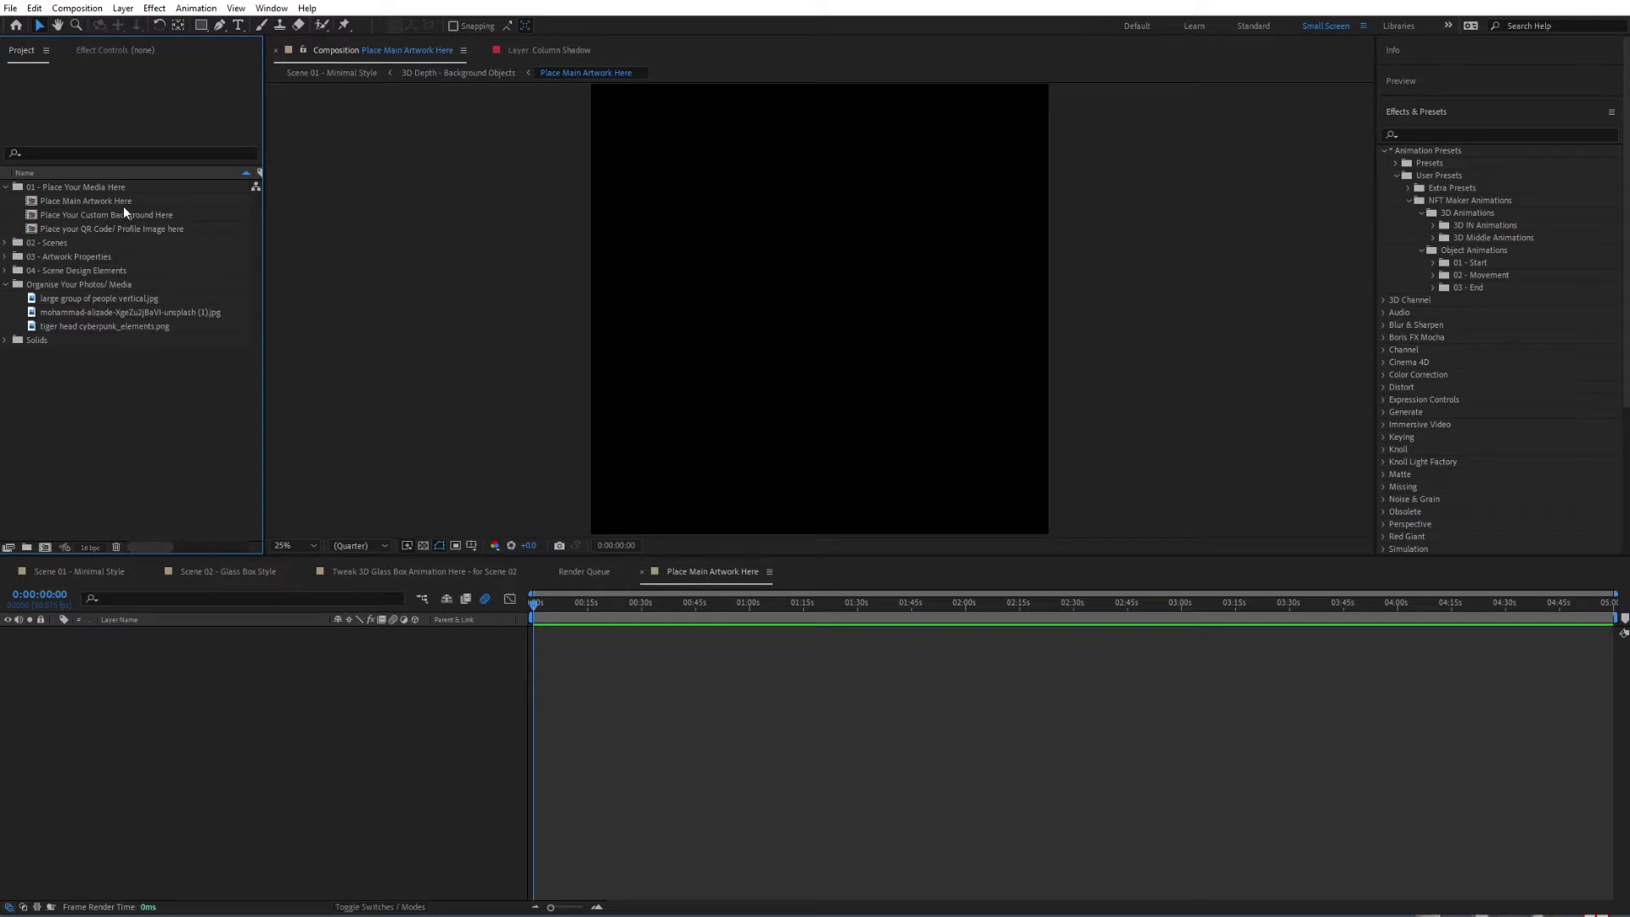
- Place large group of people vertical.jpg in the main artwork composition and fit the composition to the viewer
click(87, 295)
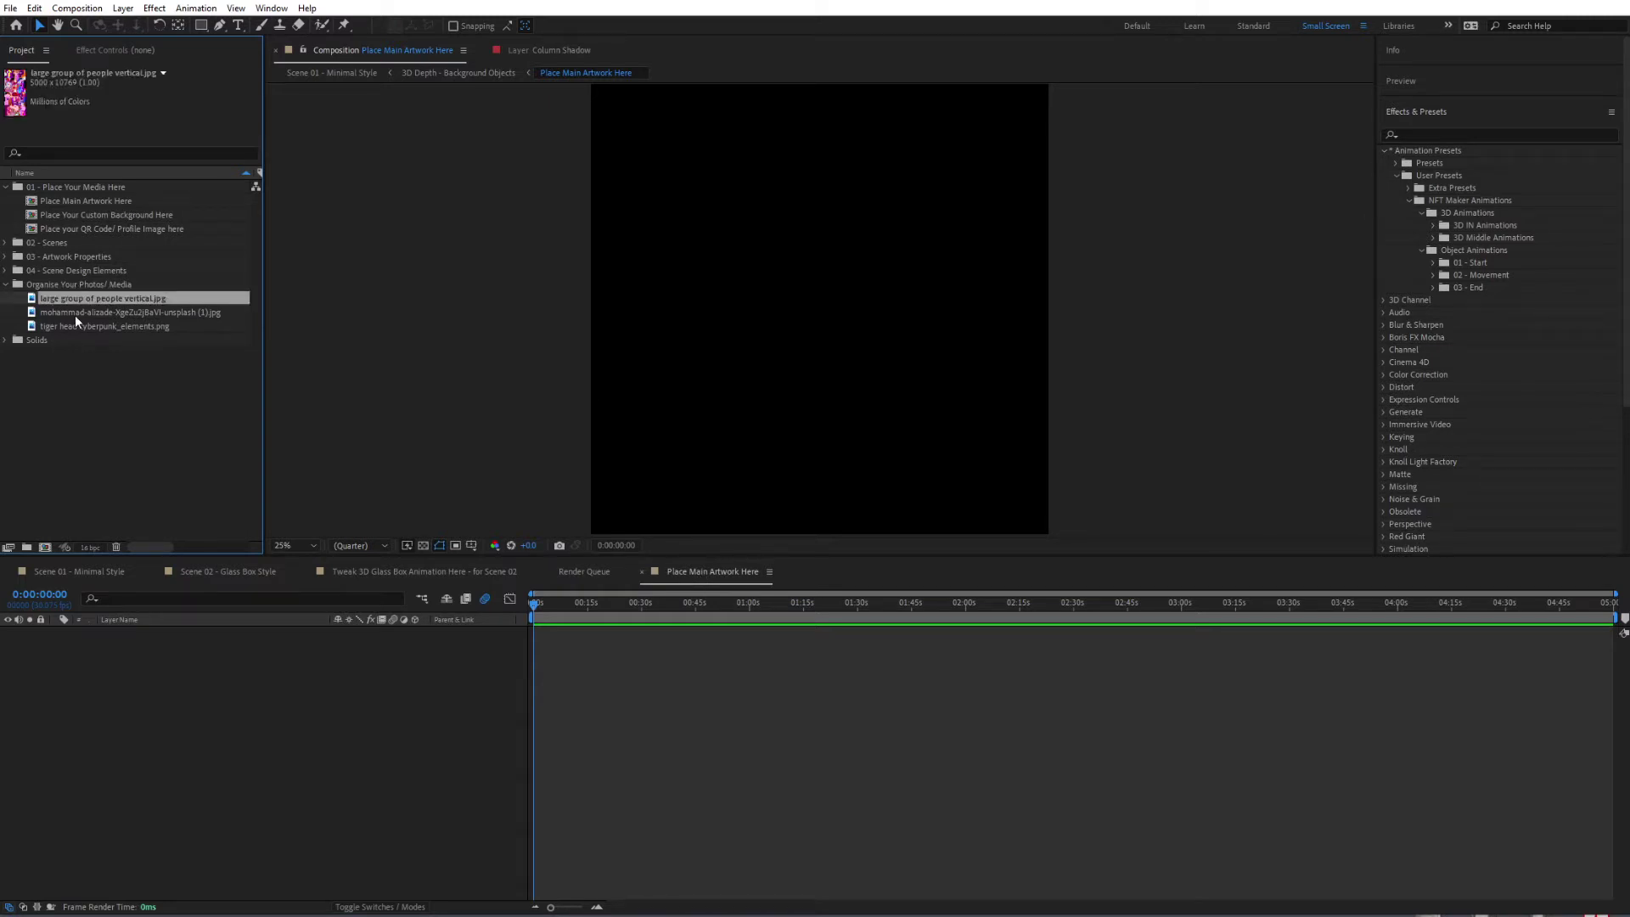
drag(88, 306, 226, 751)
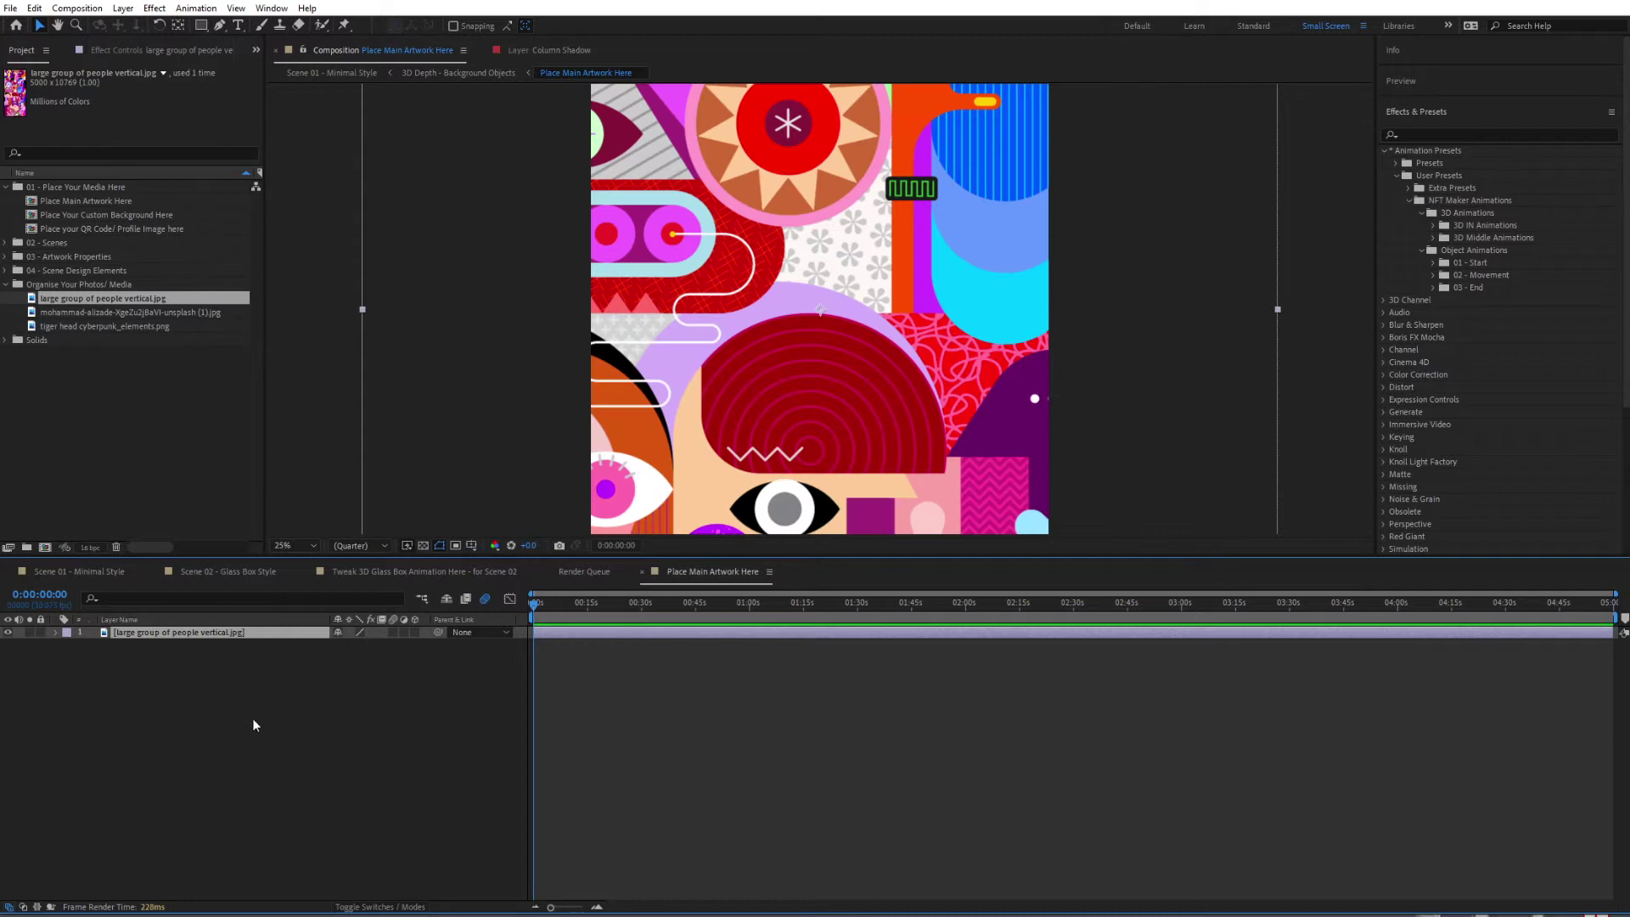
click(295, 545)
click(316, 587)
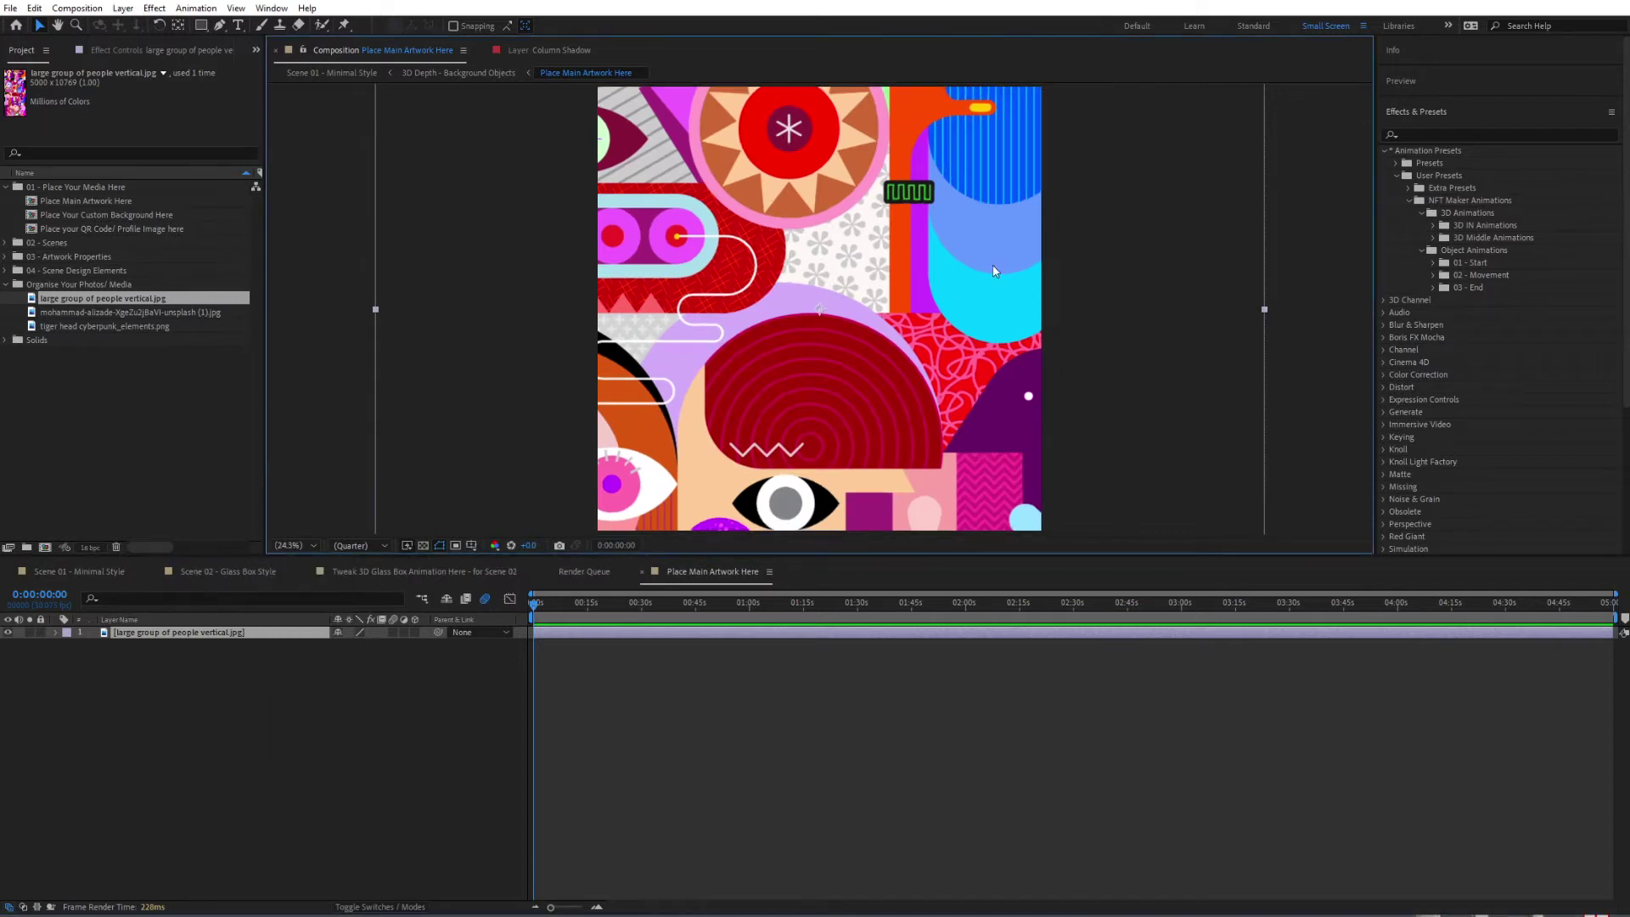
- Scale the artwork layer to 51% and move it down so that the upper part of the picture fills the frame
key(s)
drag(373, 645, 353, 647)
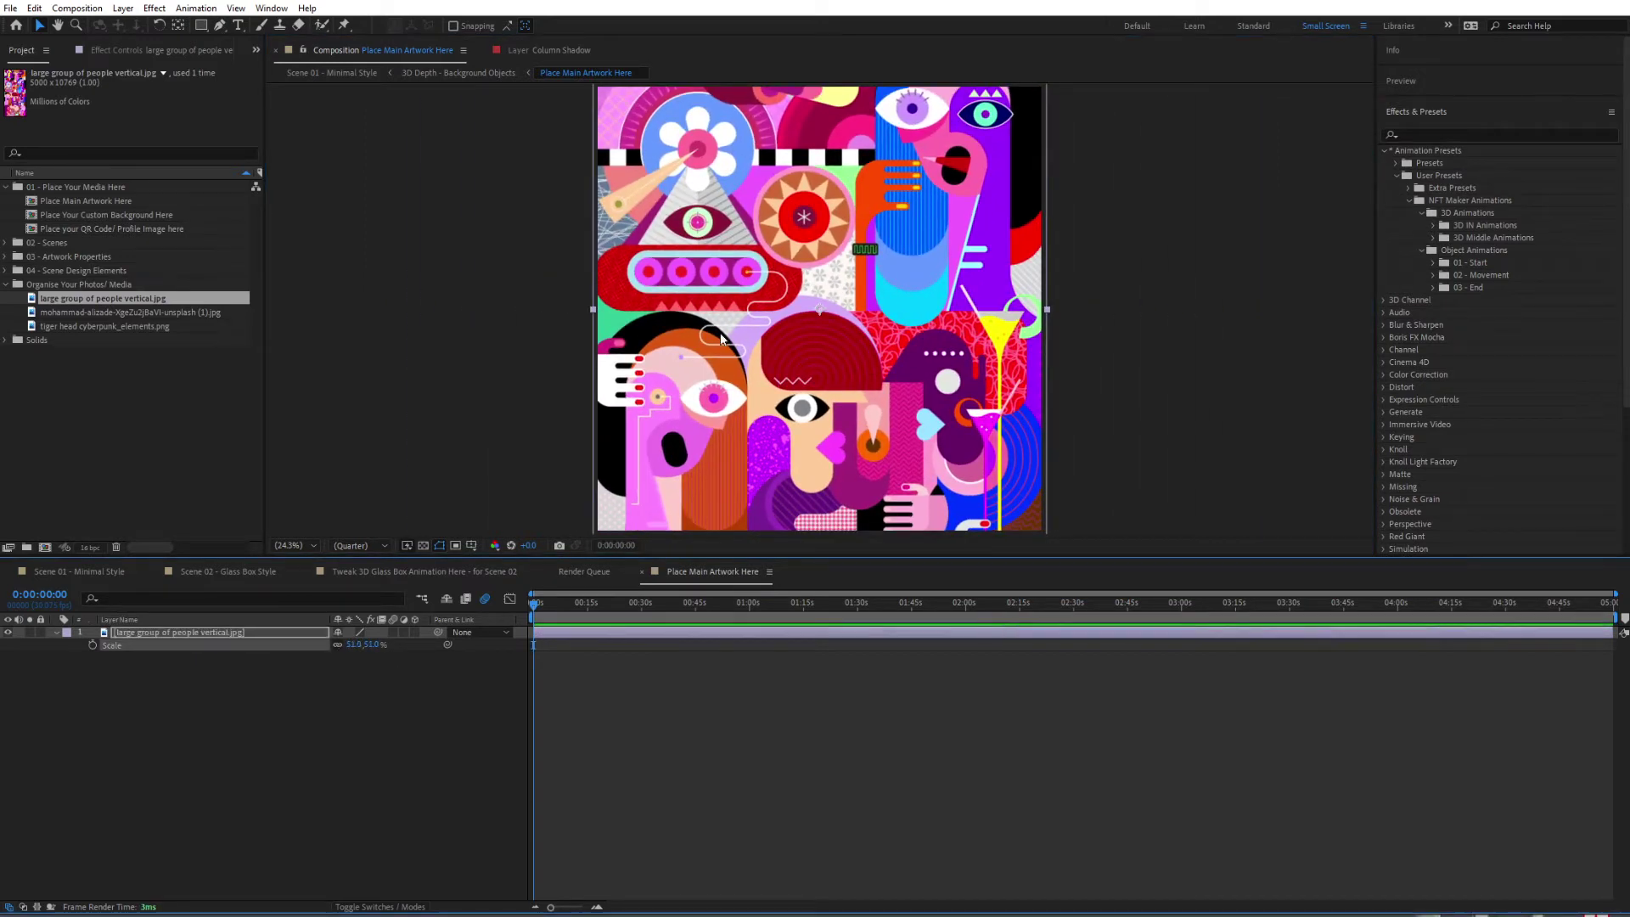
drag(819, 227, 828, 318)
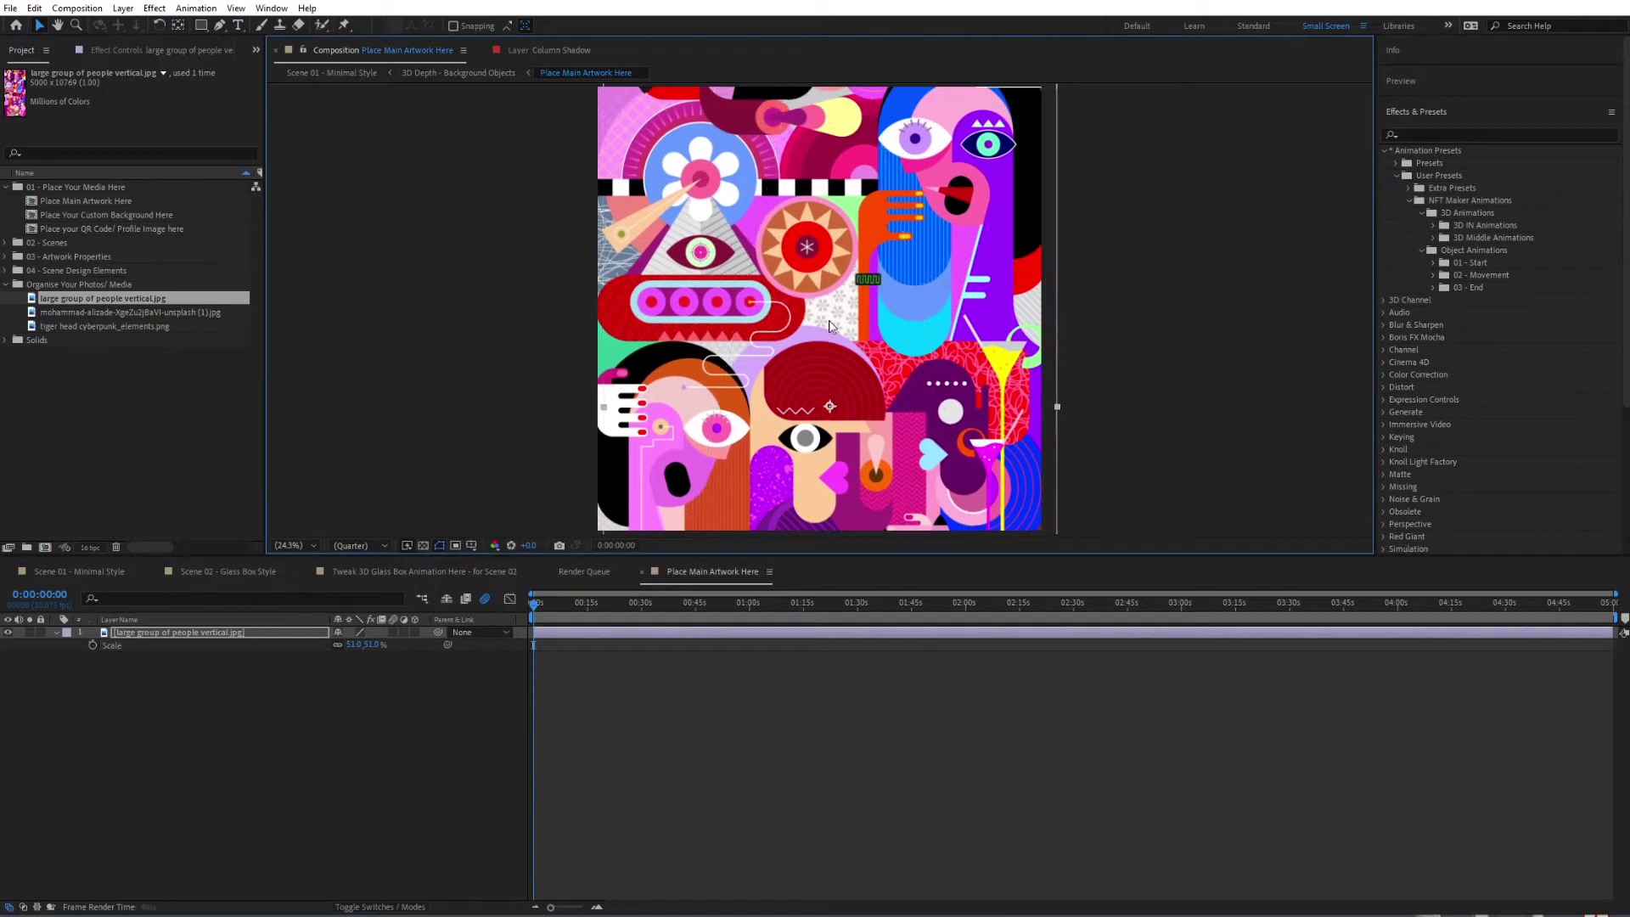
drag(824, 173, 812, 403)
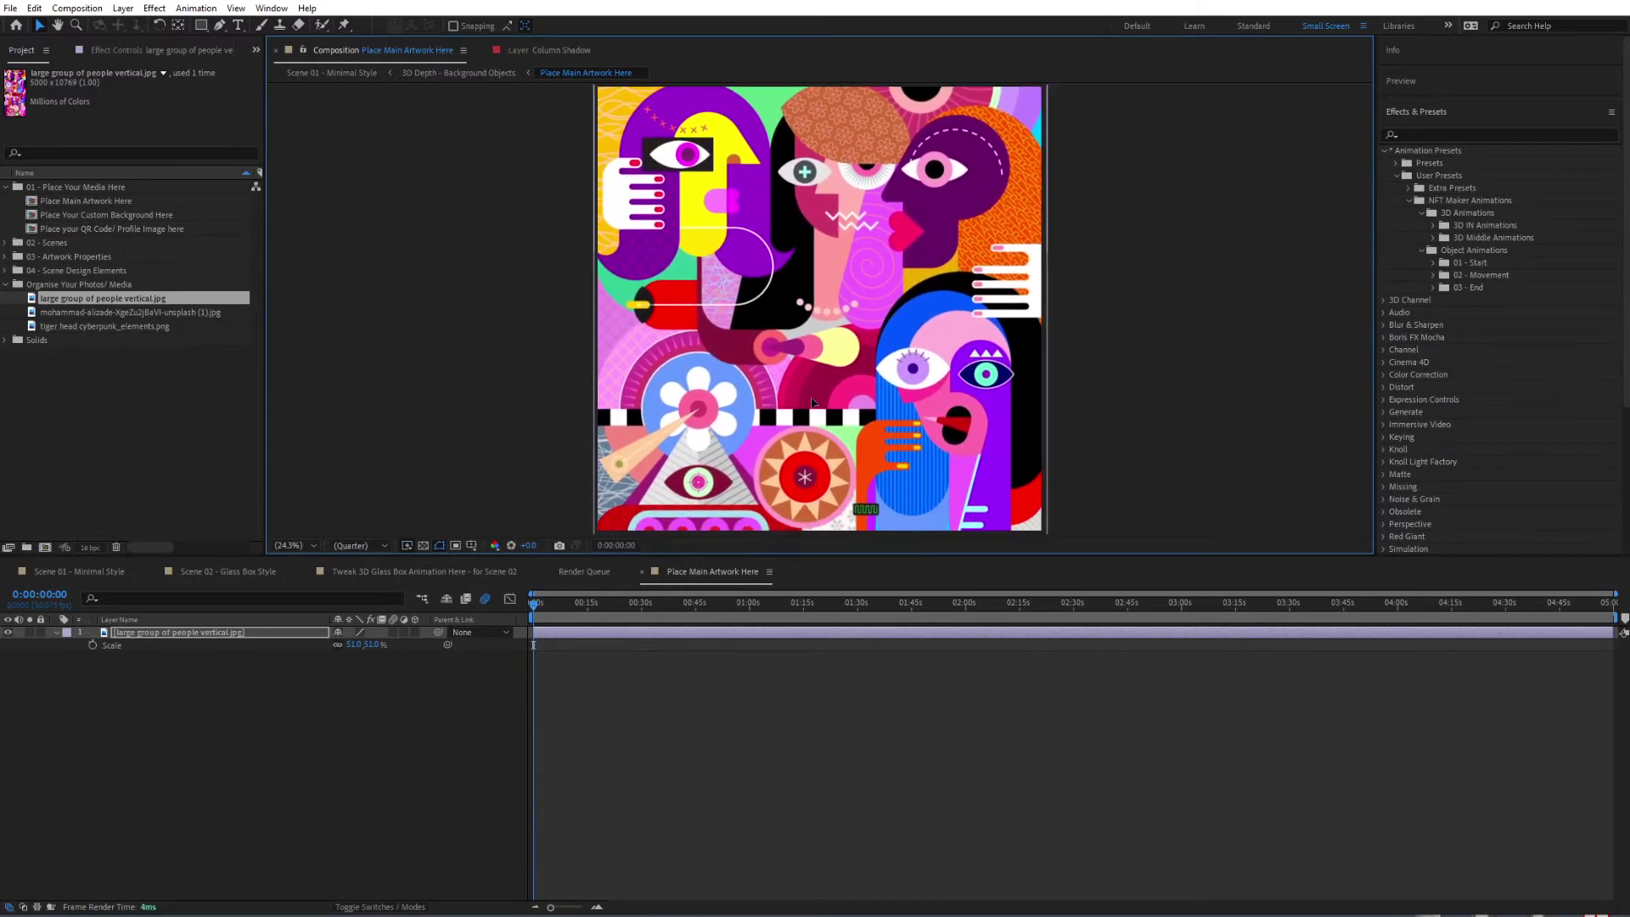
click(338, 794)
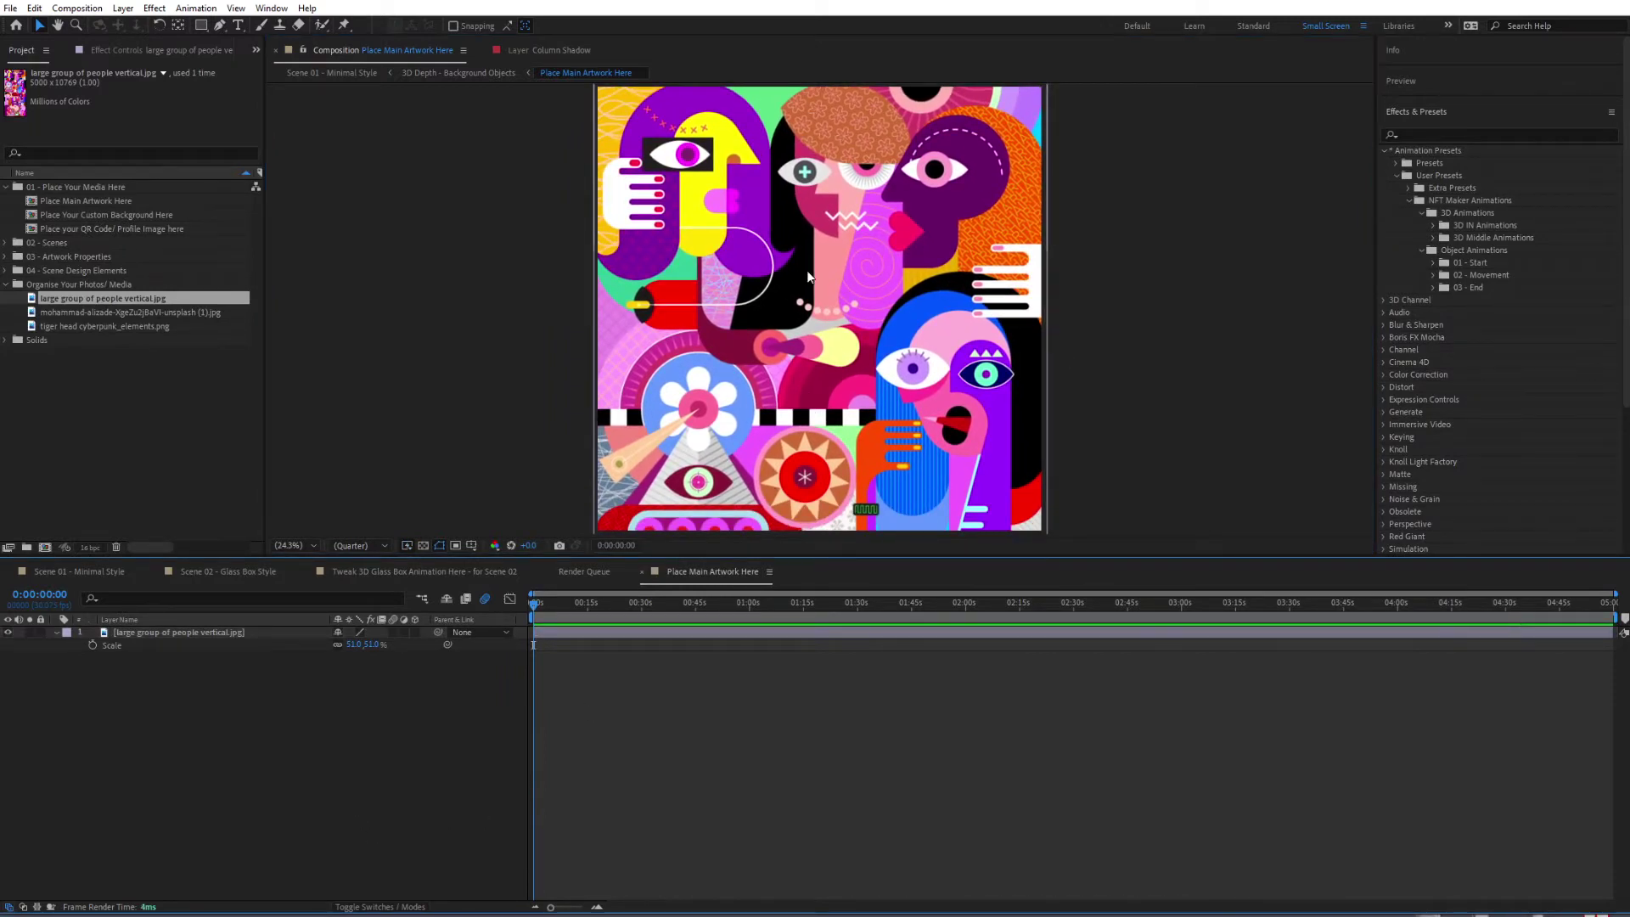
- Open the Place Your Custom Background Here composition and add the blurred teal Unsplash image to it
double_click(89, 214)
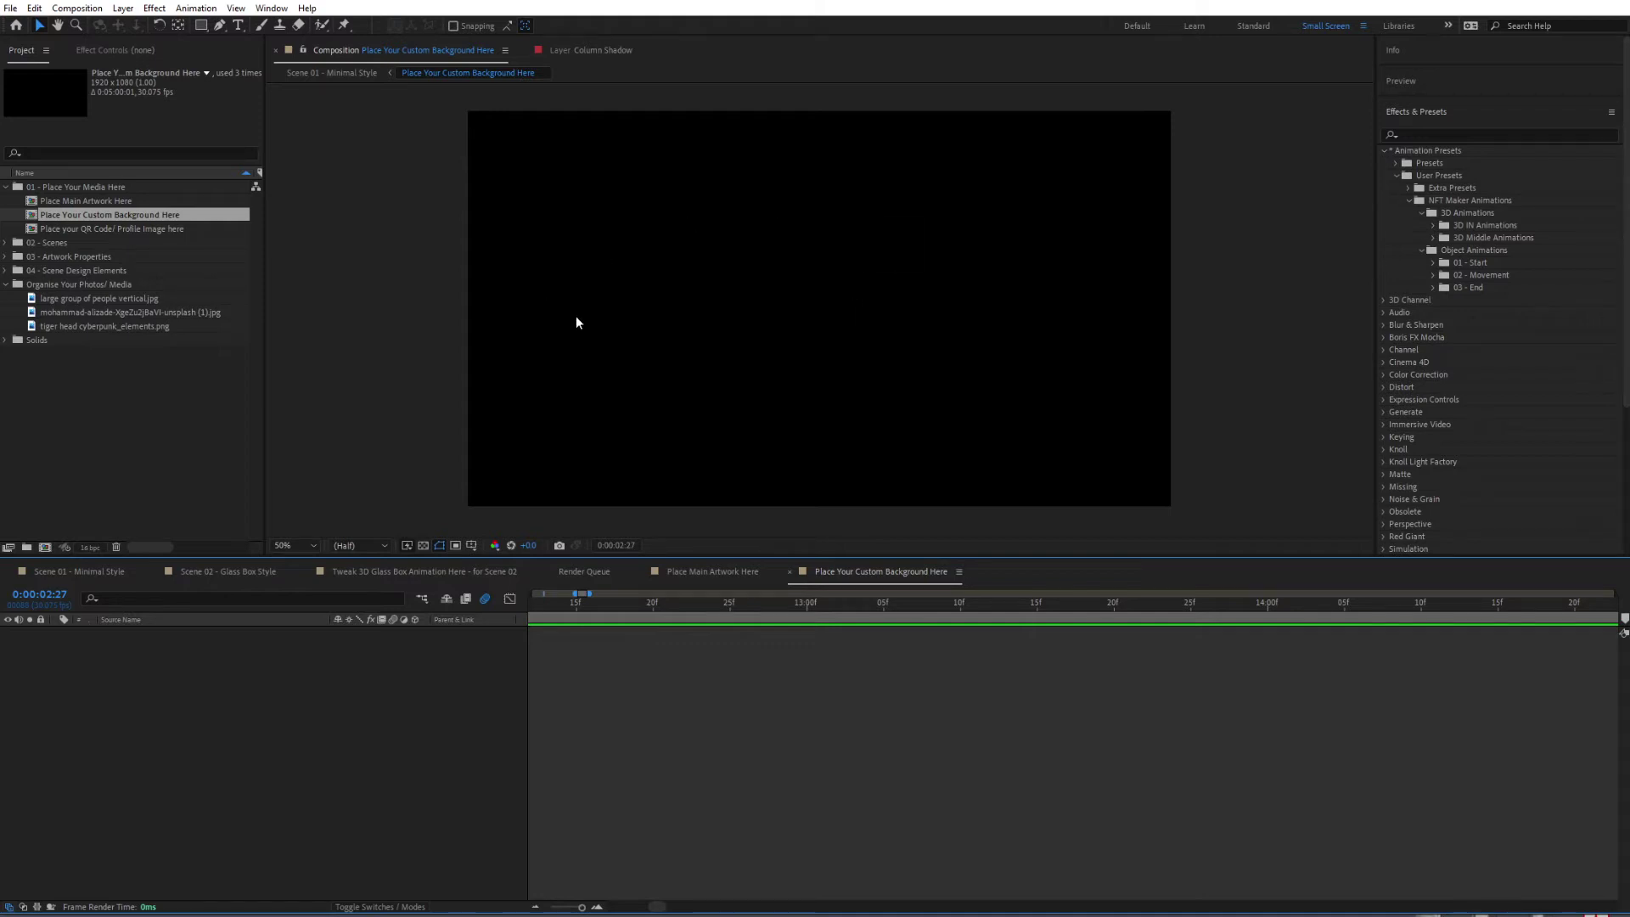
click(62, 315)
drag(63, 312, 246, 731)
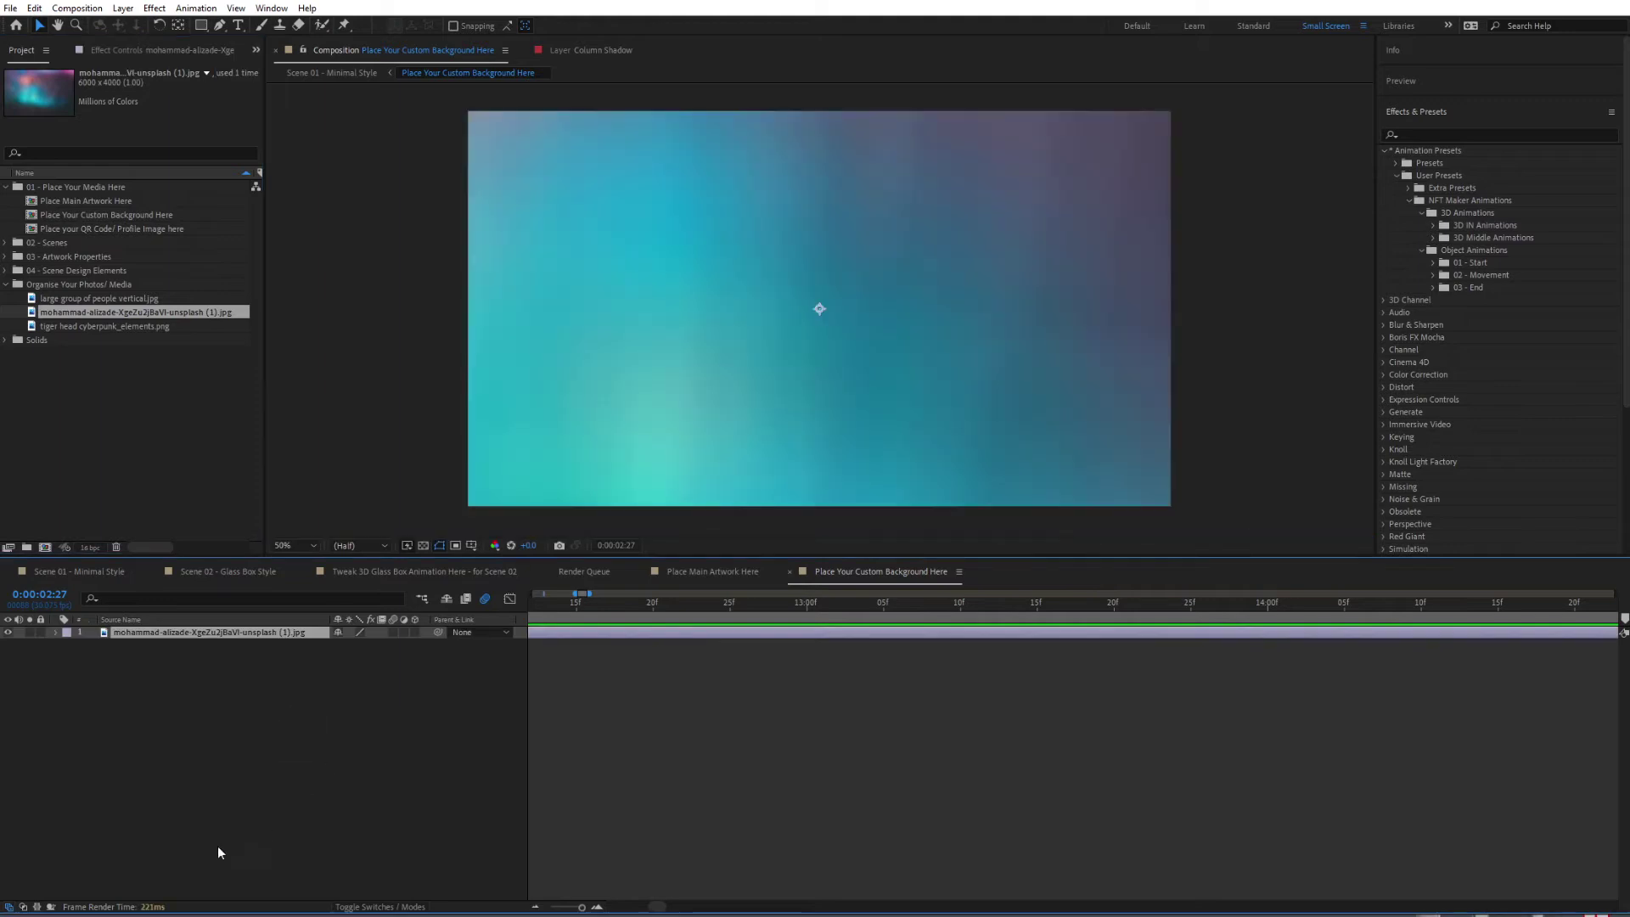
- Scale the background image layer to 35%
key(s)
drag(381, 645, 339, 651)
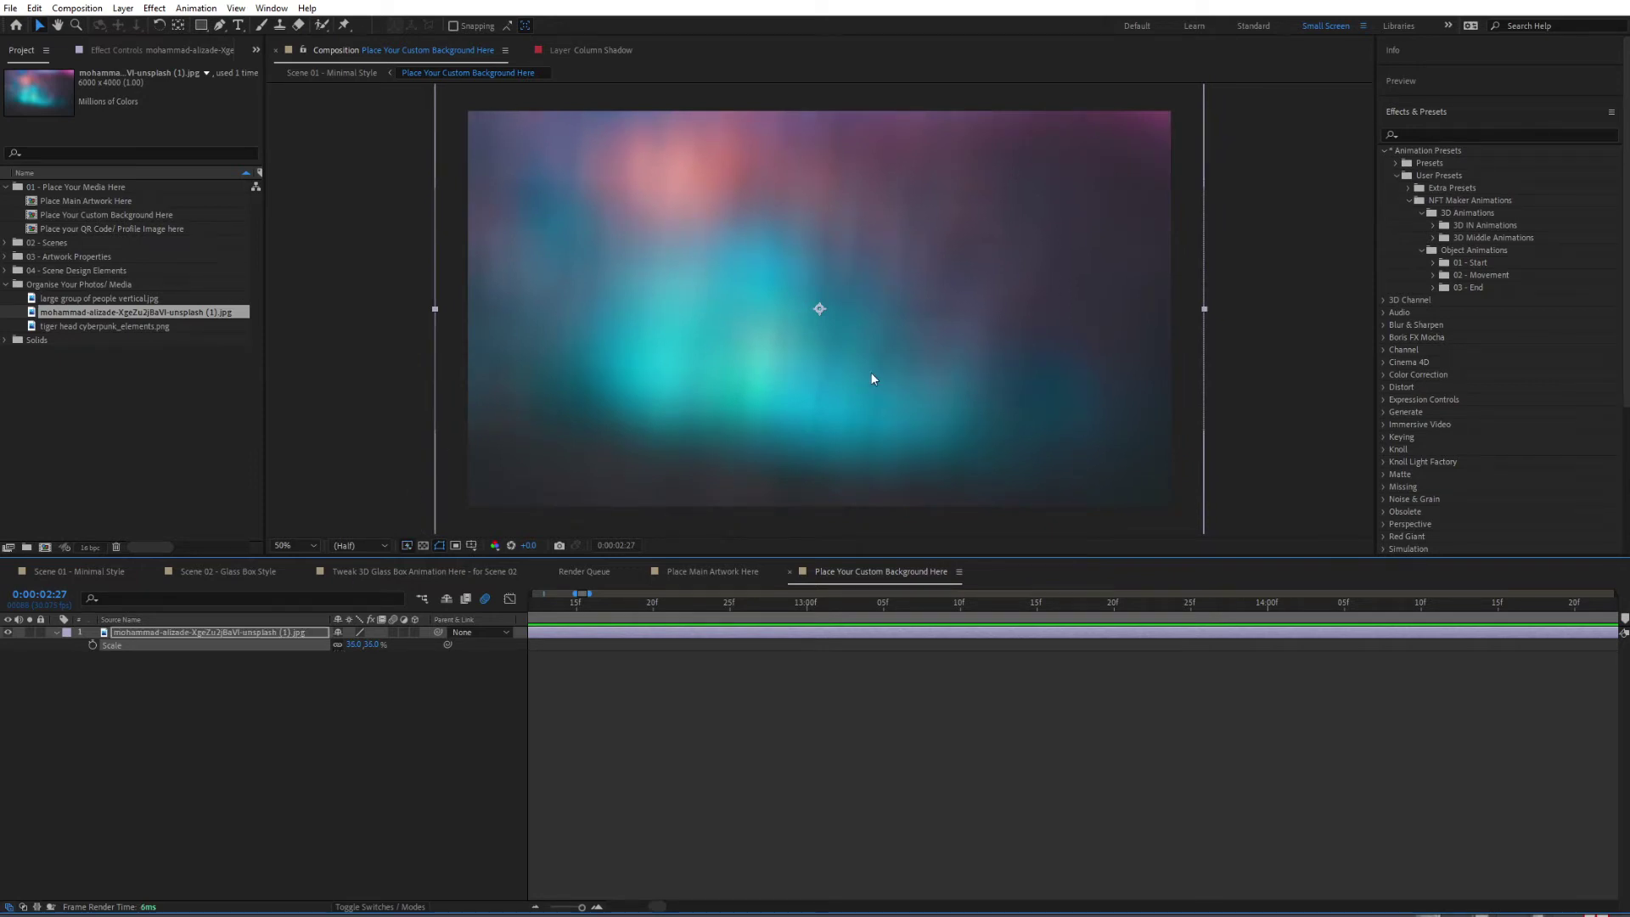
click(379, 676)
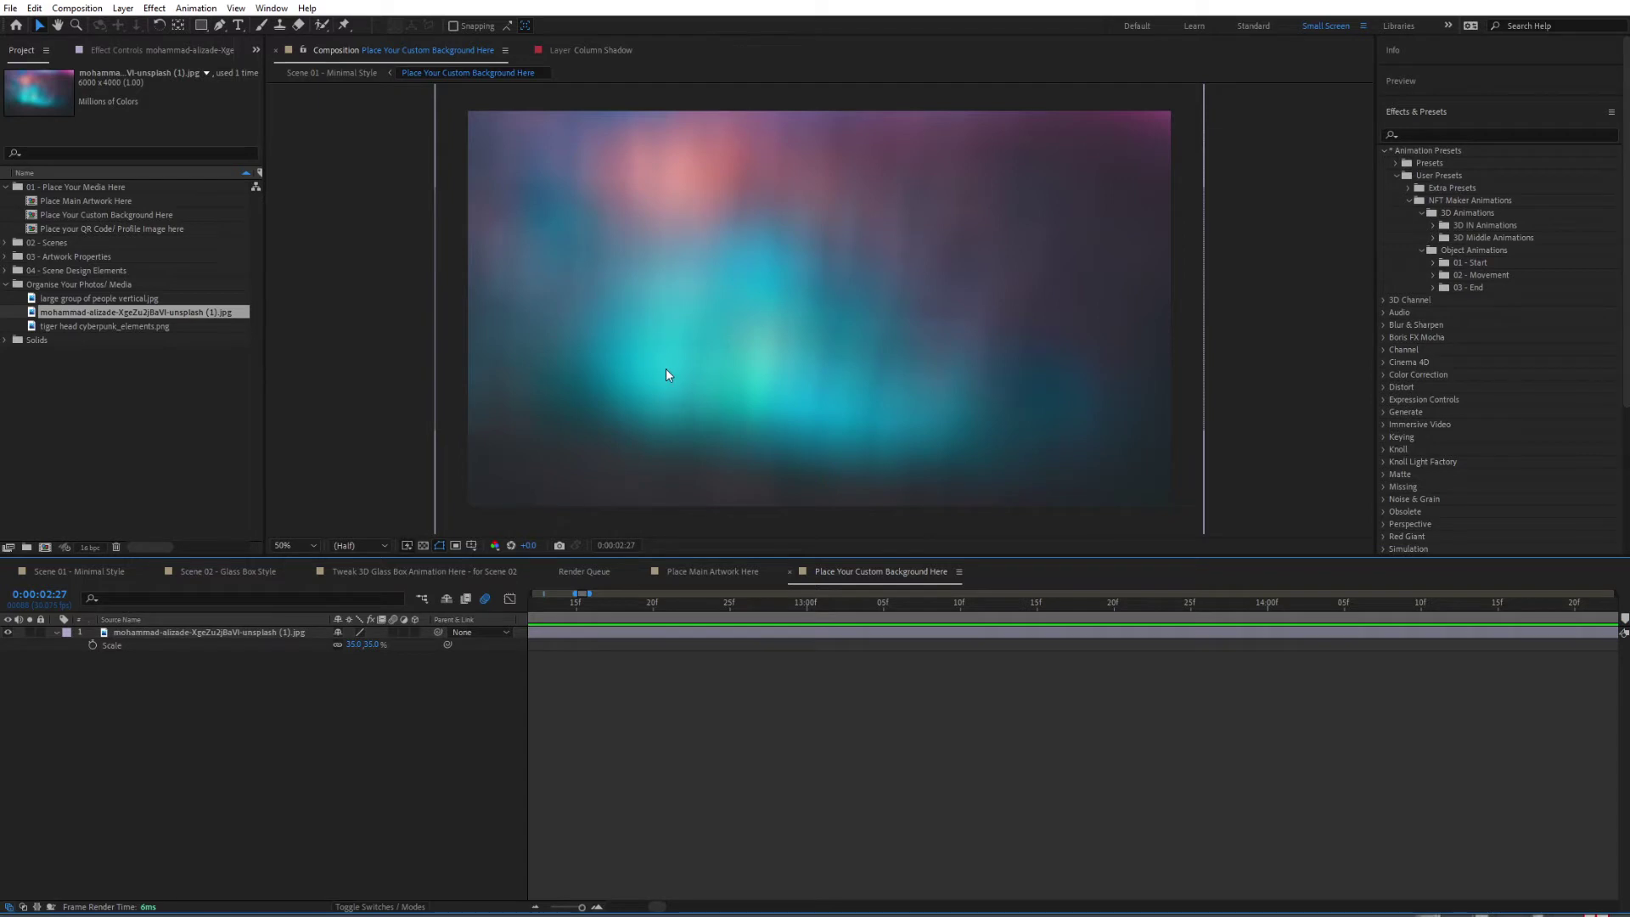
- Hide the image layer in the custom background composition and collapse its scale property
click(581, 320)
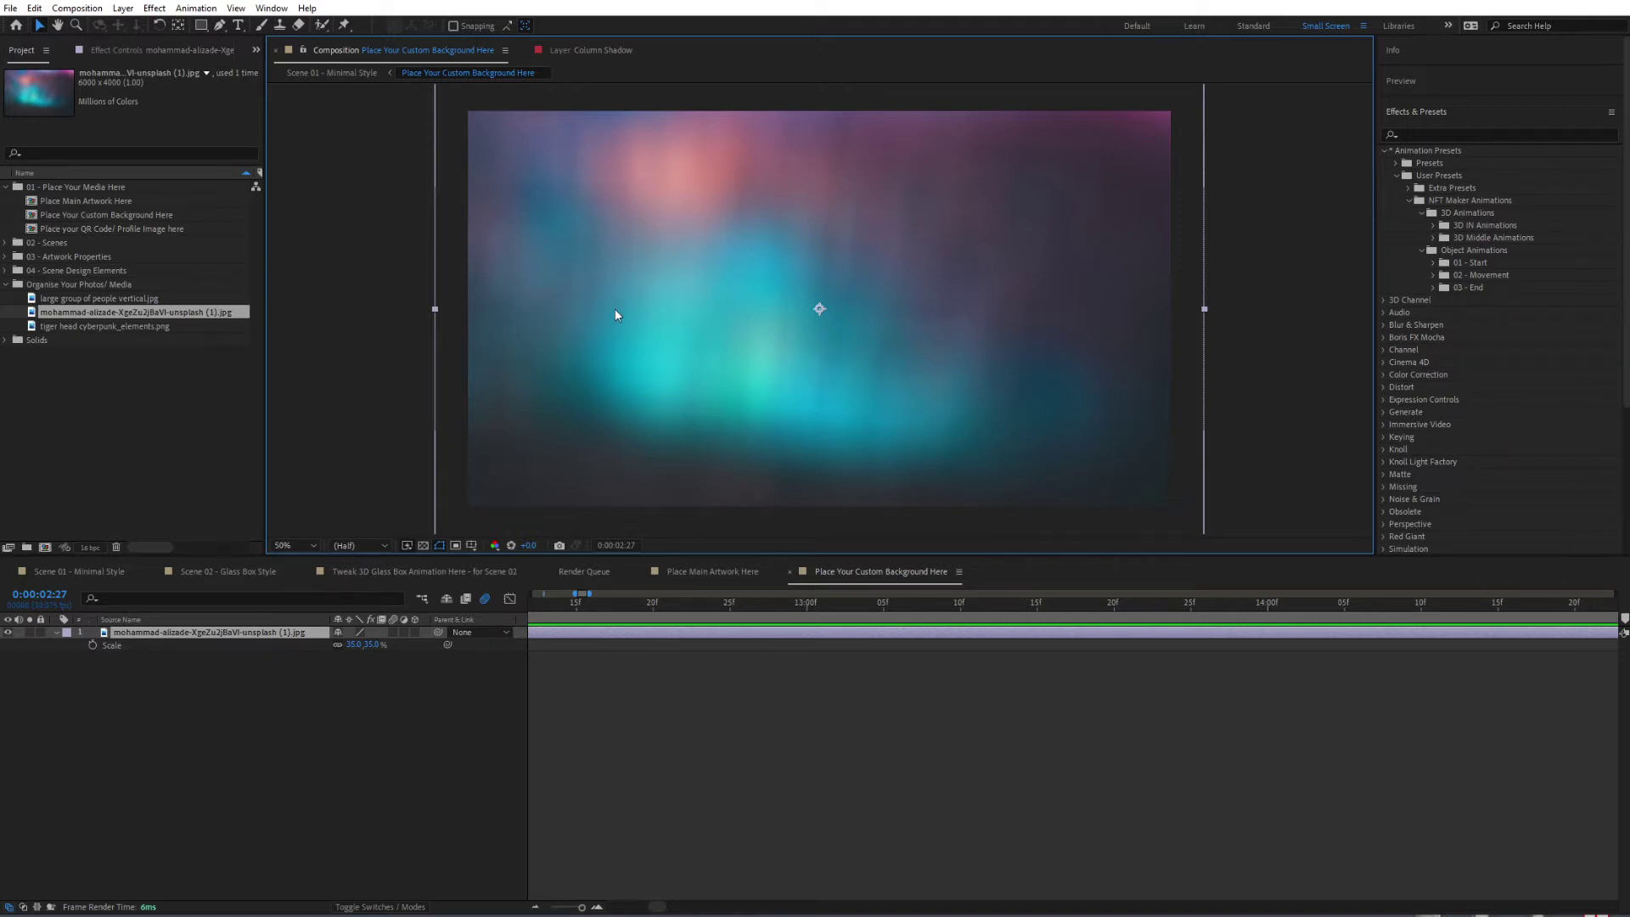
click(8, 632)
key(s)
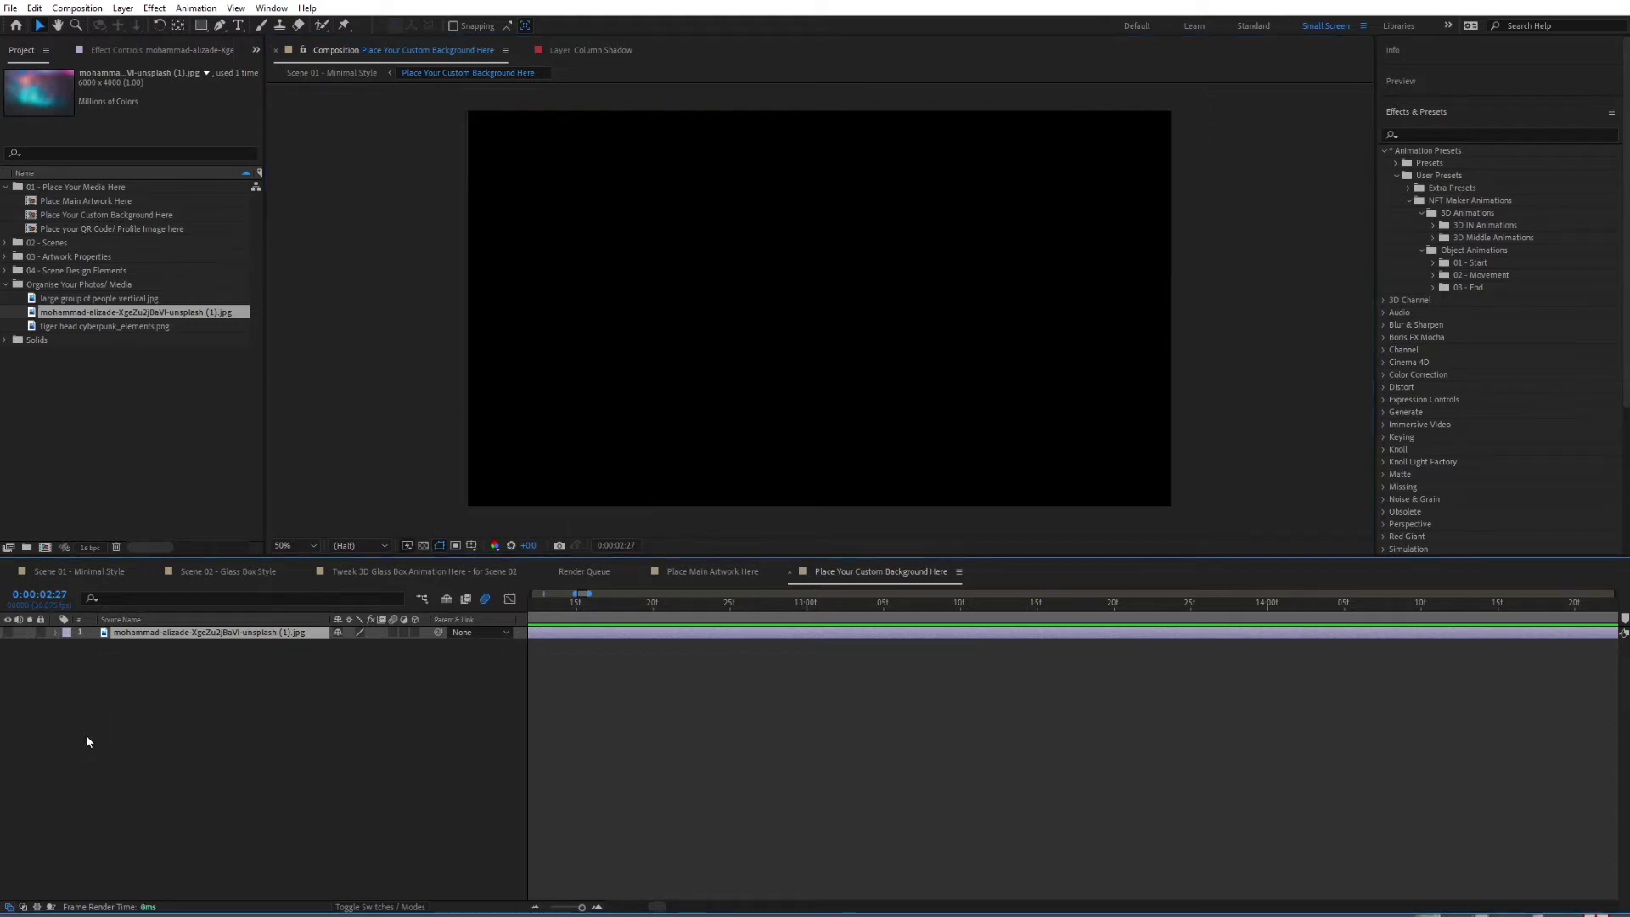
click(110, 733)
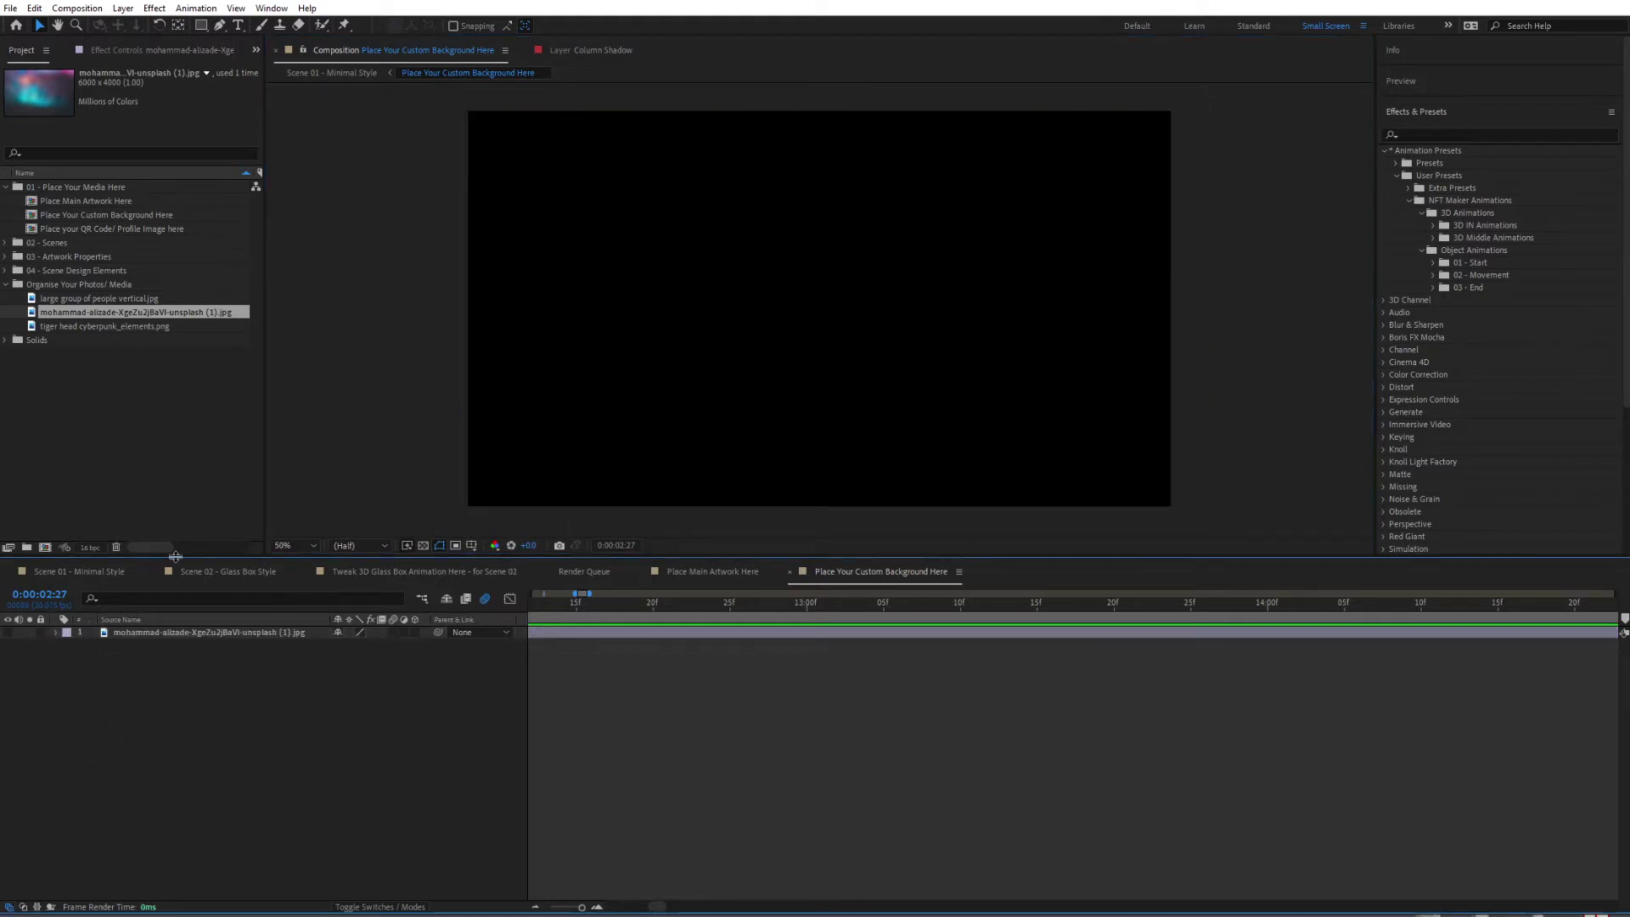
- Look at the Place your QR Code/ Profile Image here composition, collapse the media folder and close the composition
double_click(83, 230)
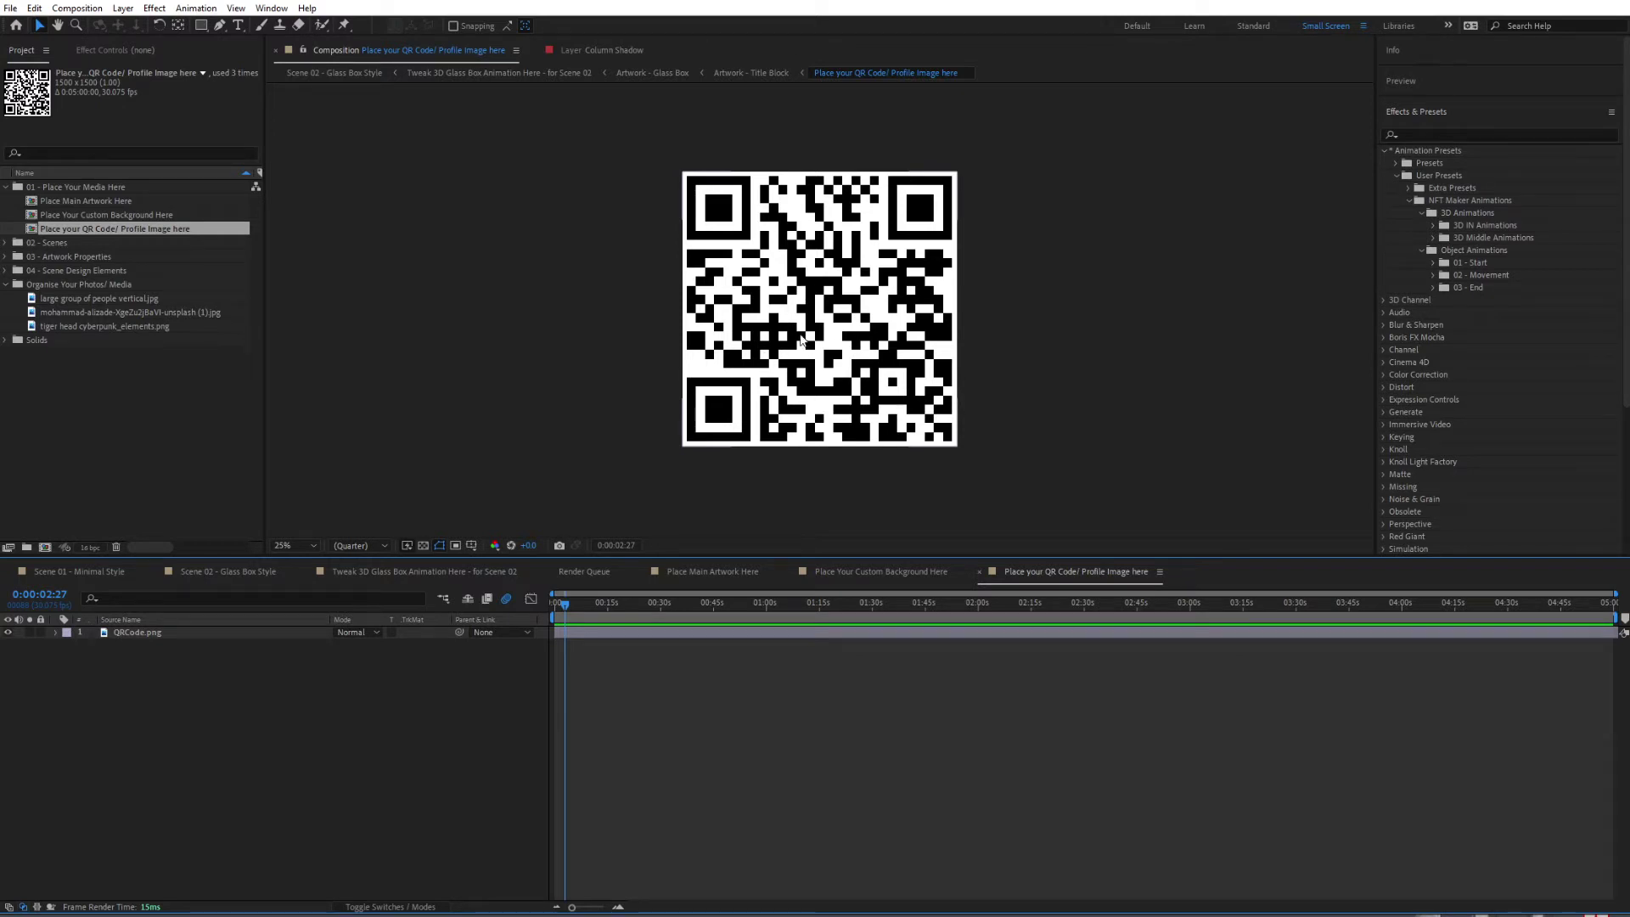
click(7, 187)
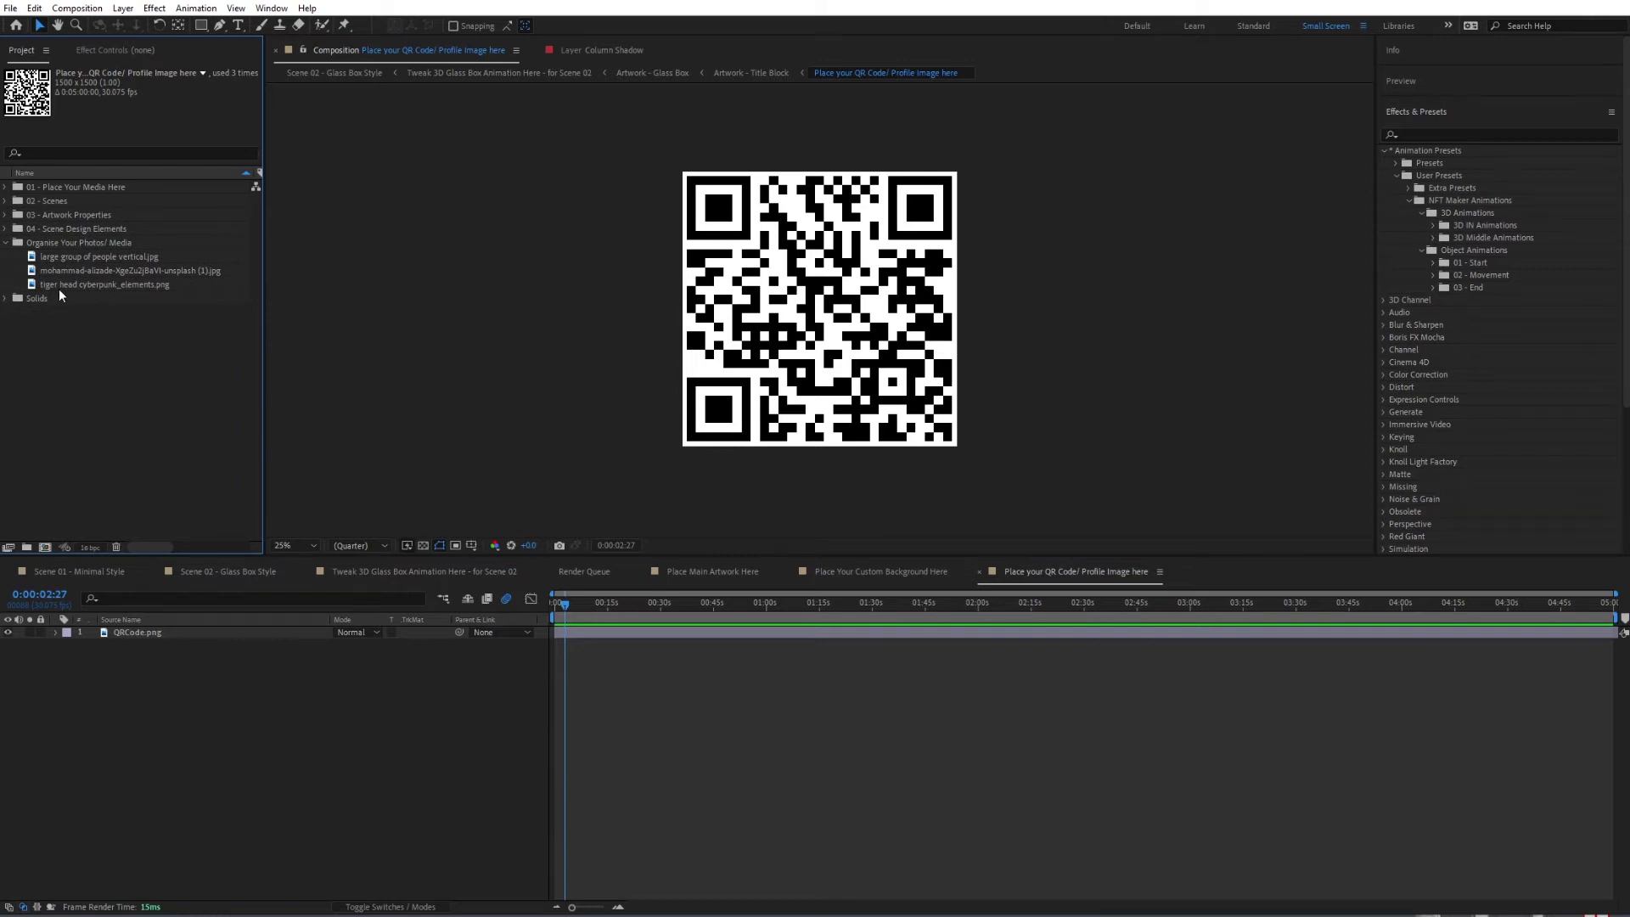
click(979, 573)
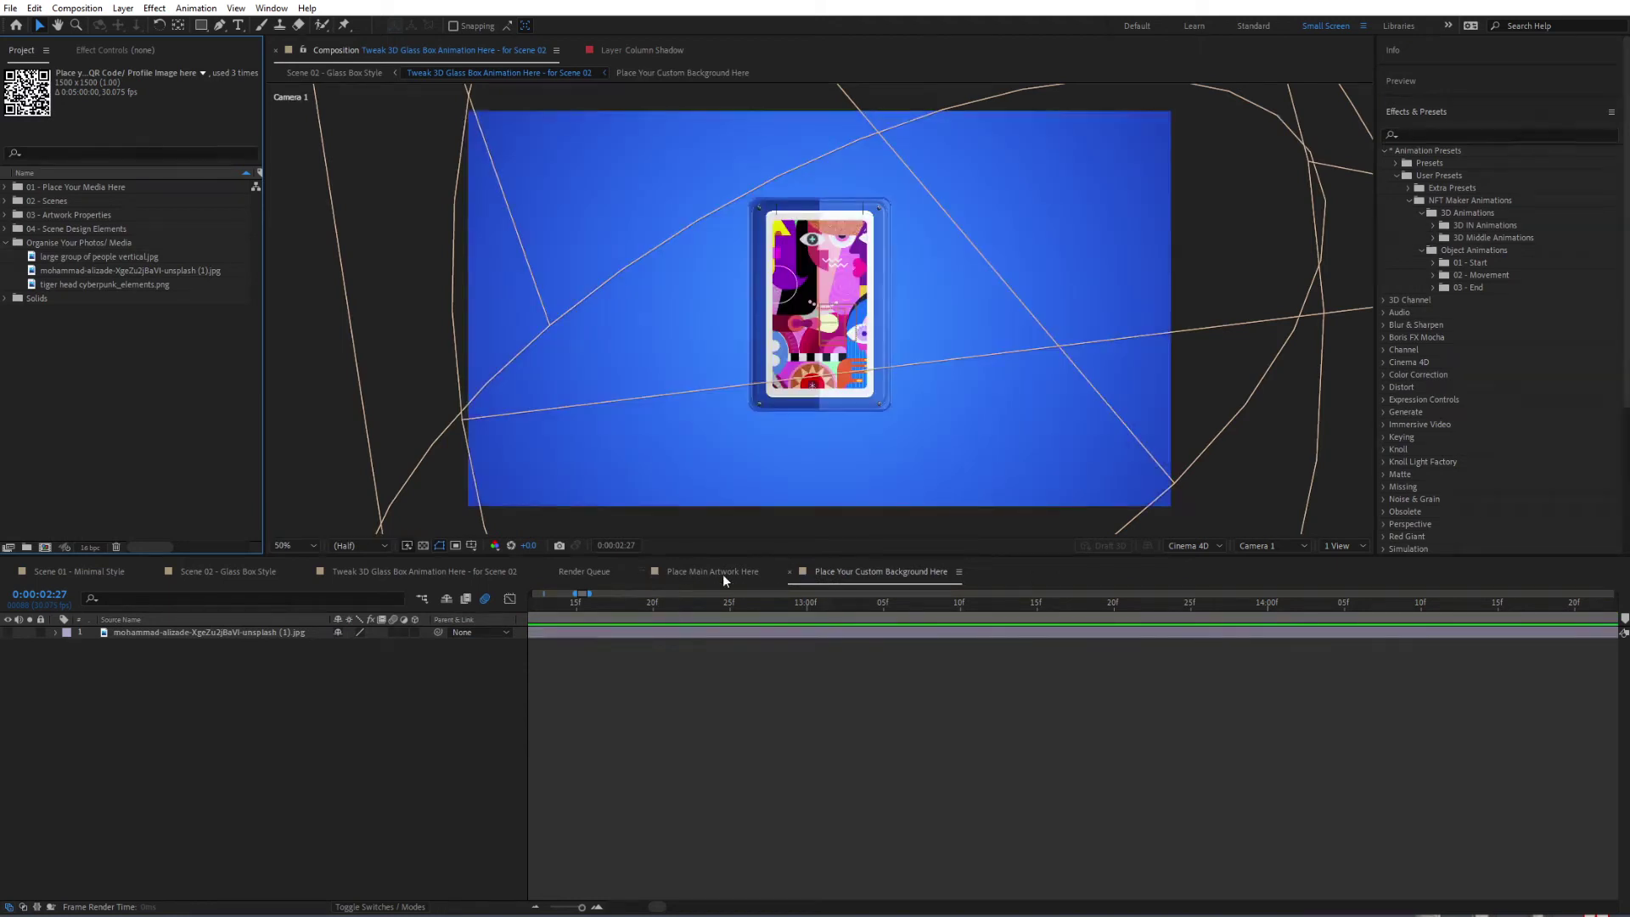
- Review the artwork in Scene 01 - Minimal Style and Scene 02 - Glass Box Style from the 02 - Scenes folder
click(5, 203)
double_click(75, 214)
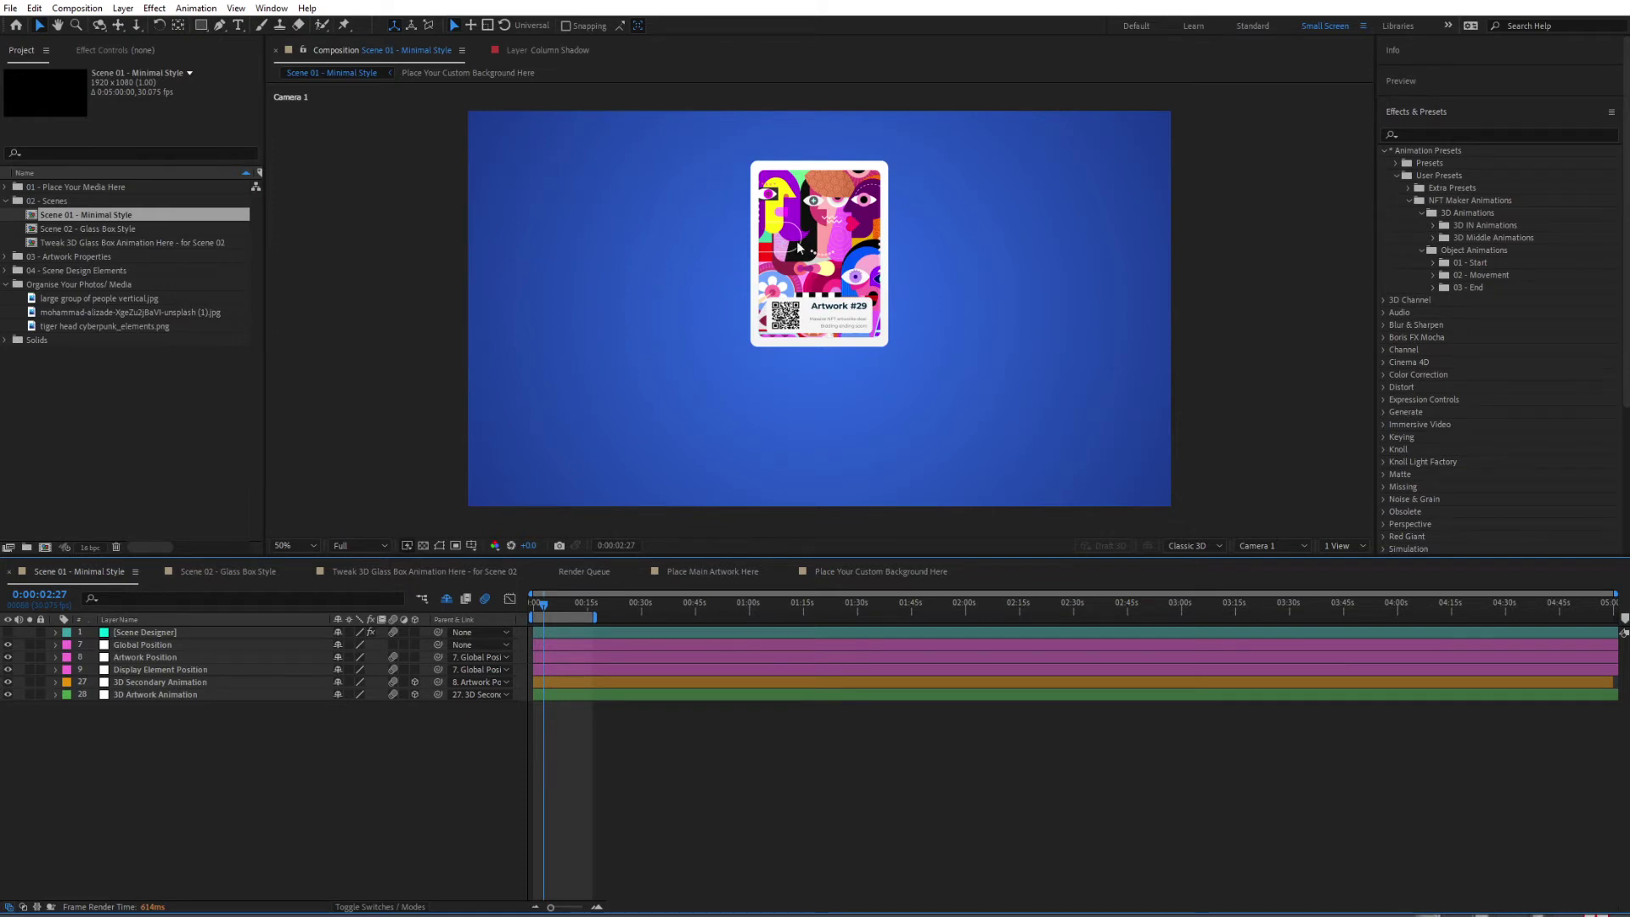
double_click(80, 227)
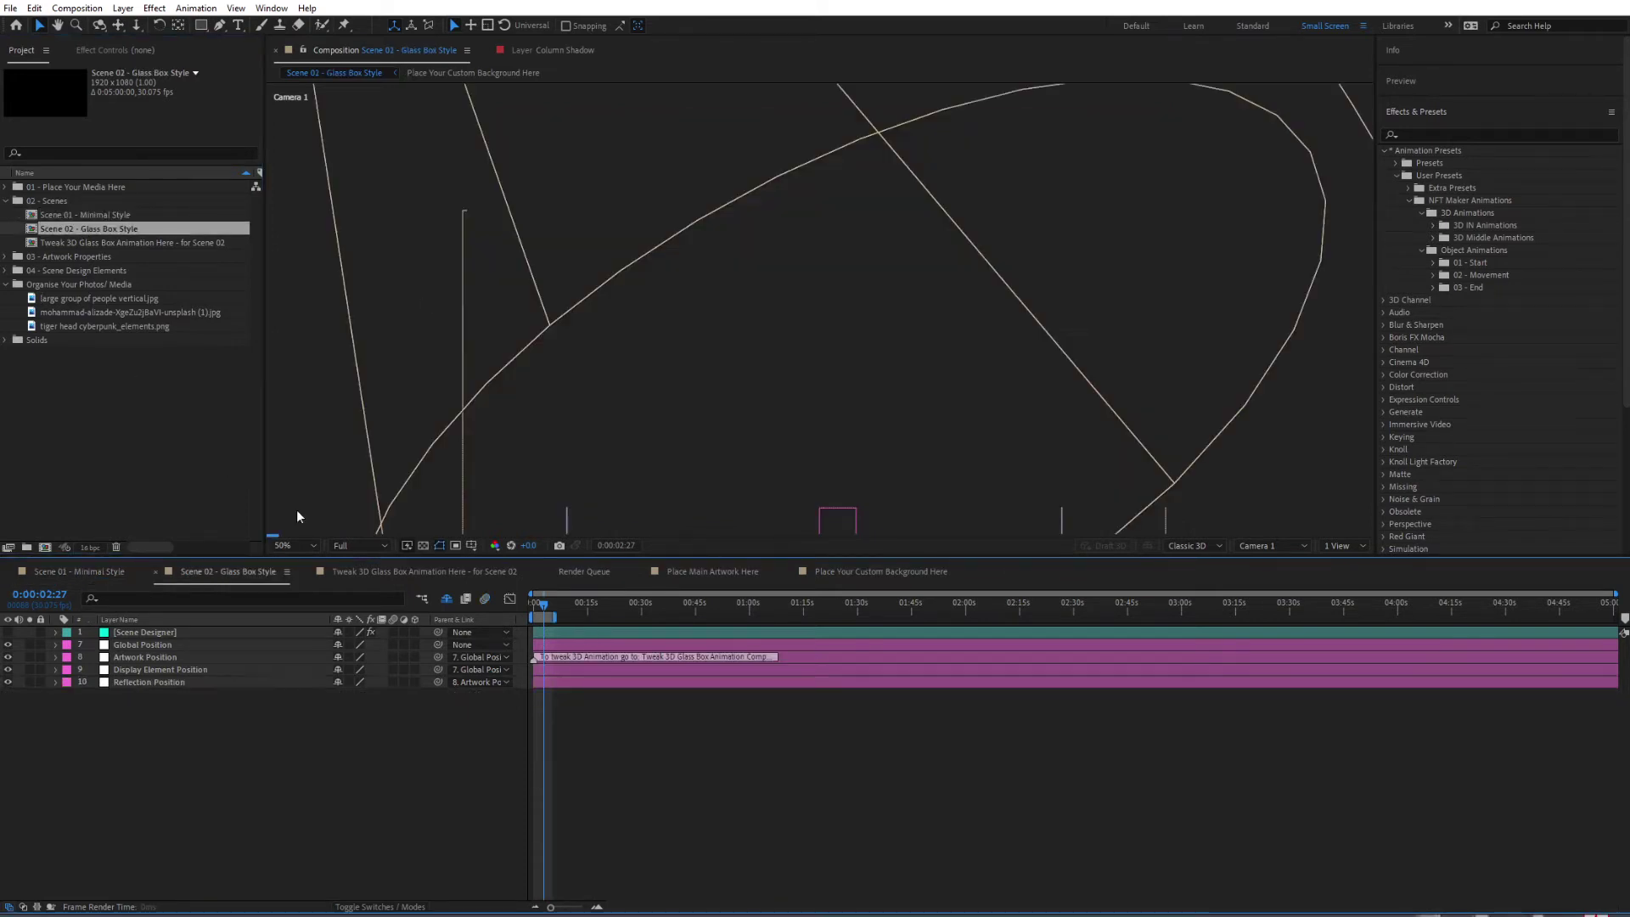
click(597, 907)
click(597, 907)
click(597, 907)
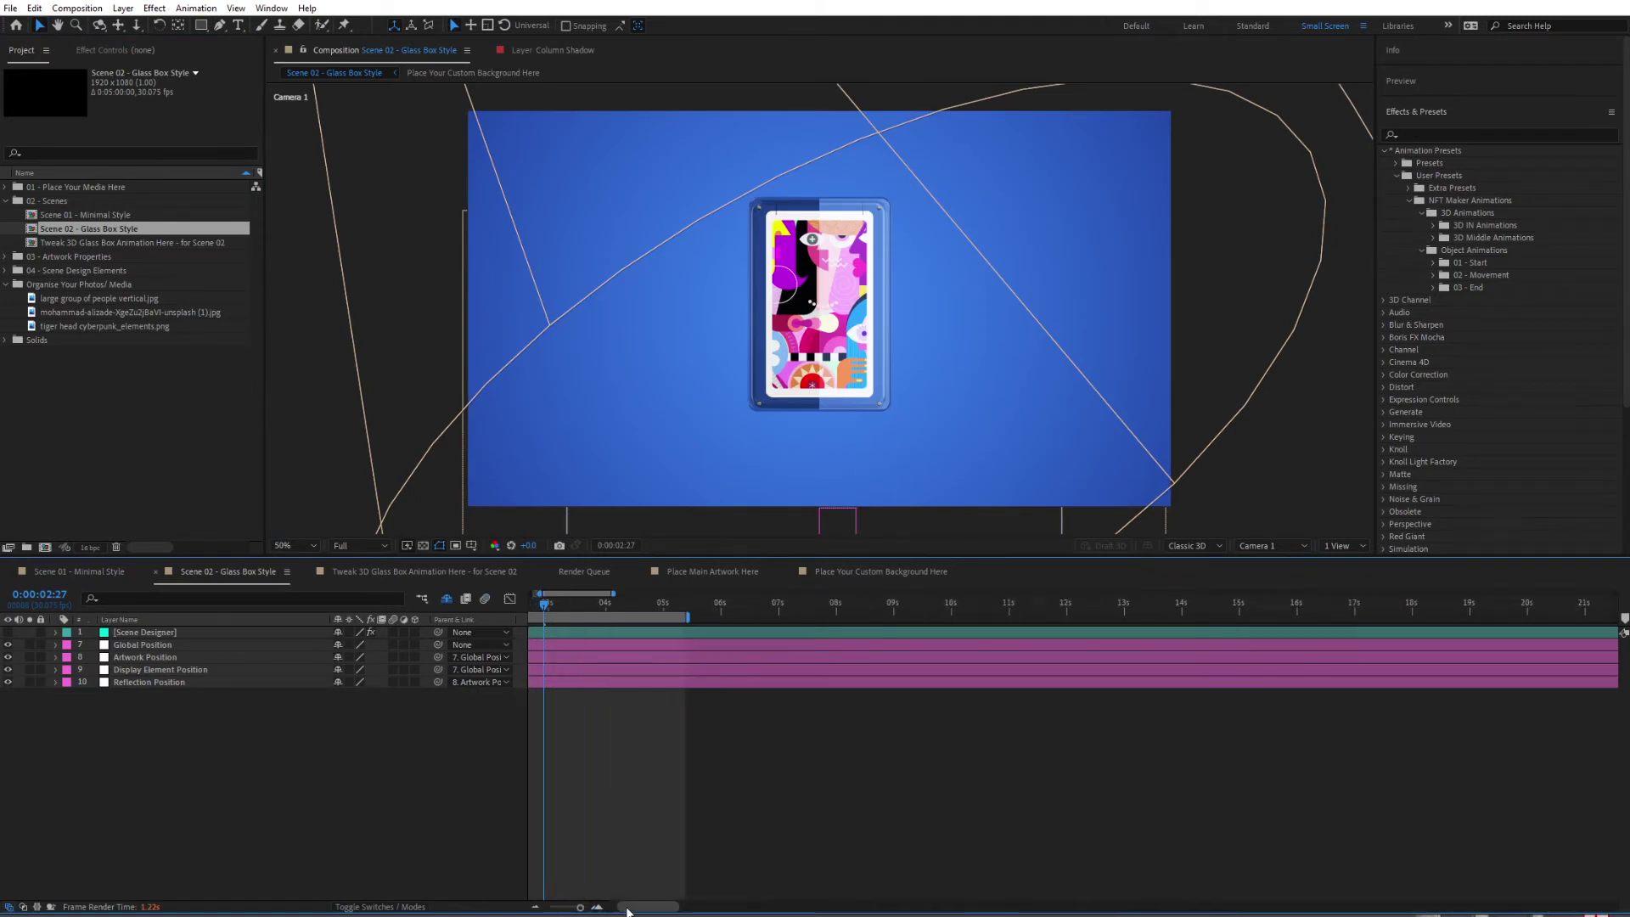
scroll(601, 907, left, 3)
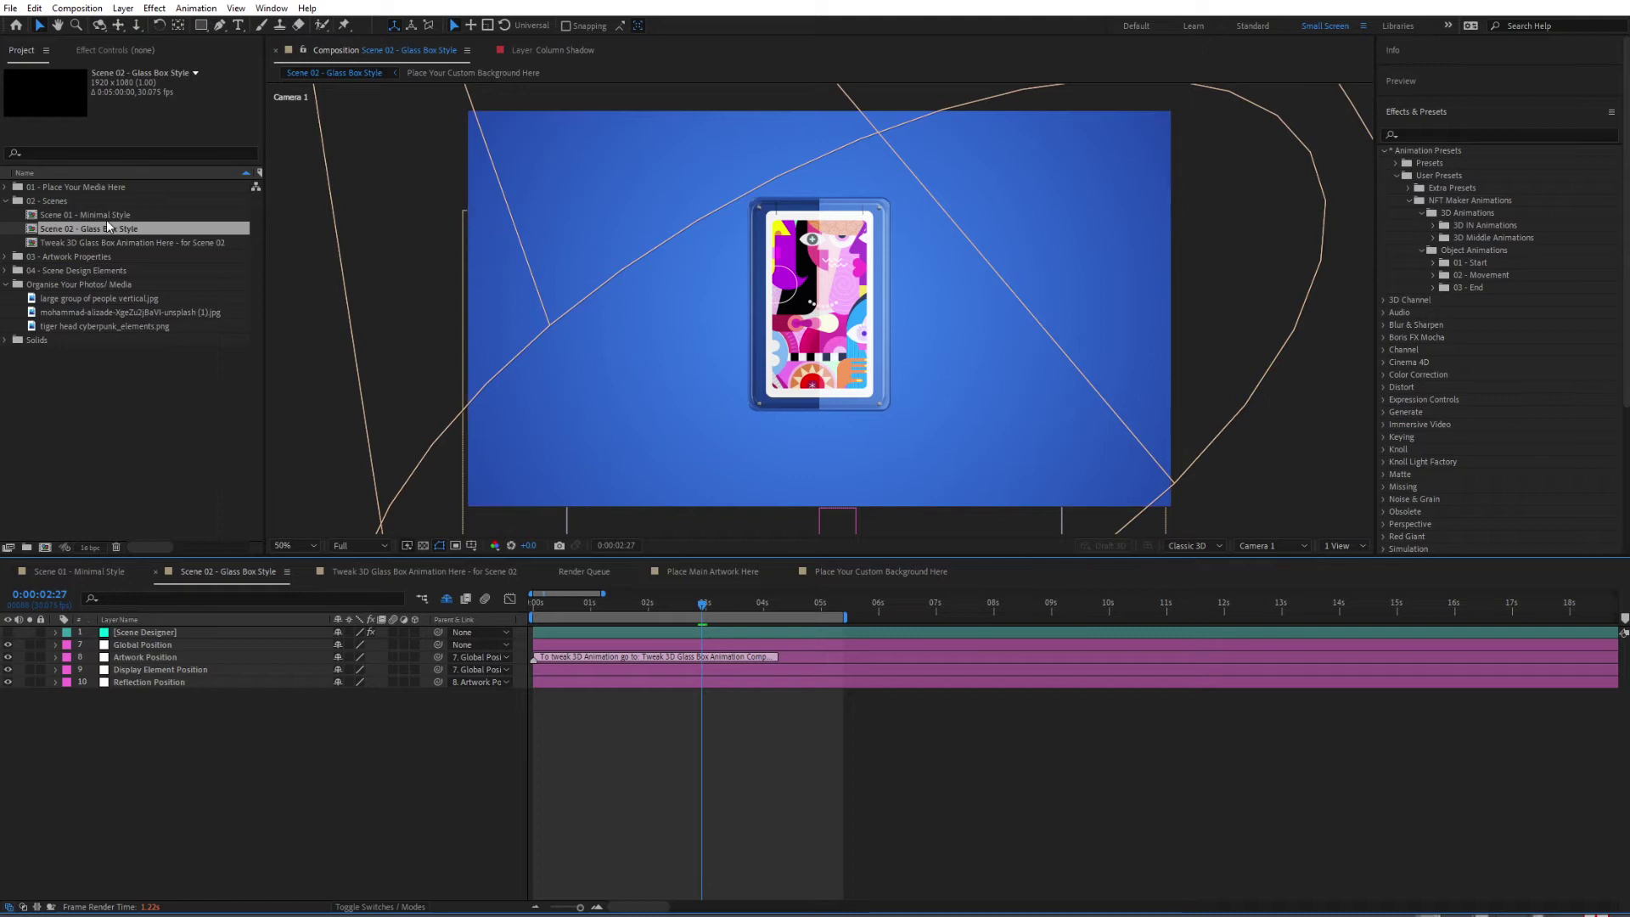
- Open Scene 01 - Minimal Style and expand the Display Card Properties in the Scene Designer layer's effect controls
click(68, 217)
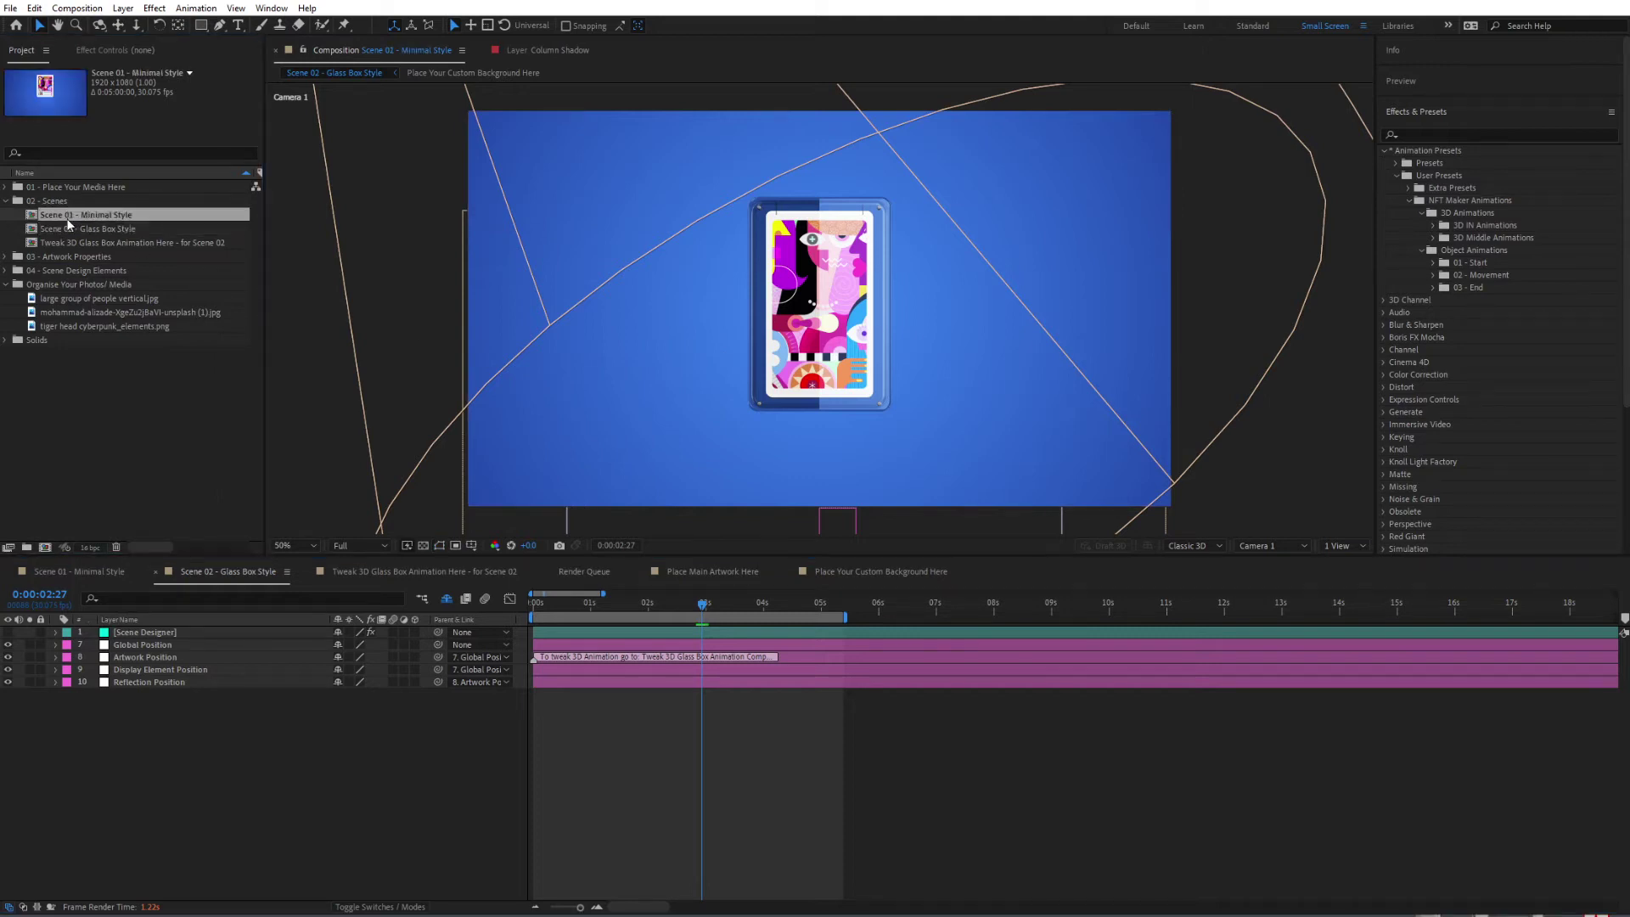
double_click(68, 218)
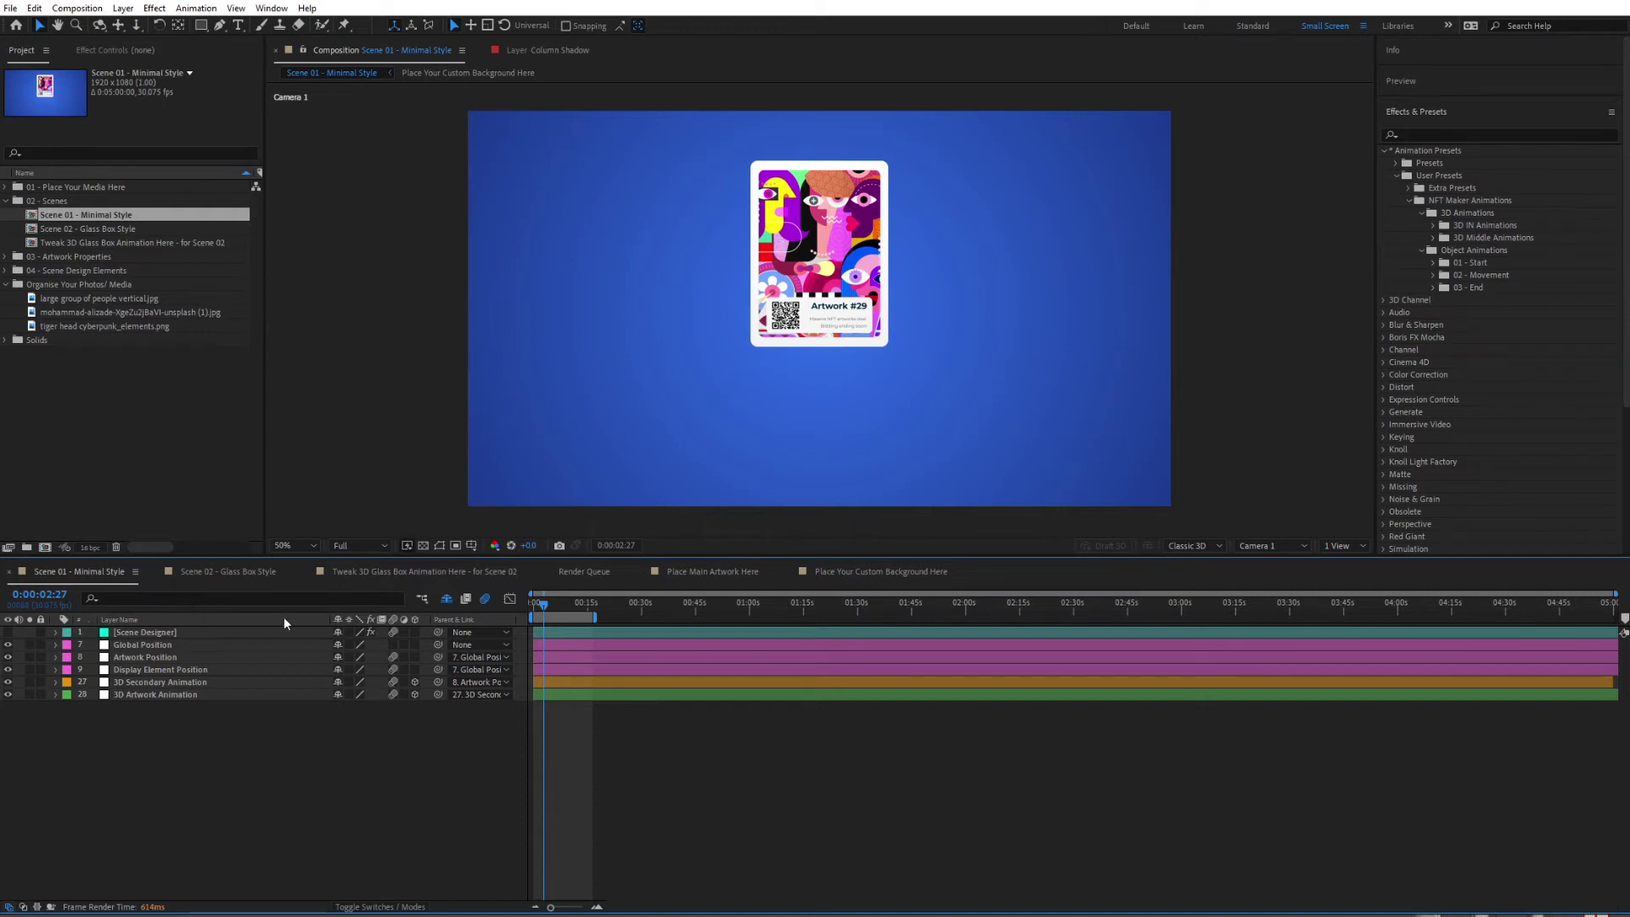
click(139, 634)
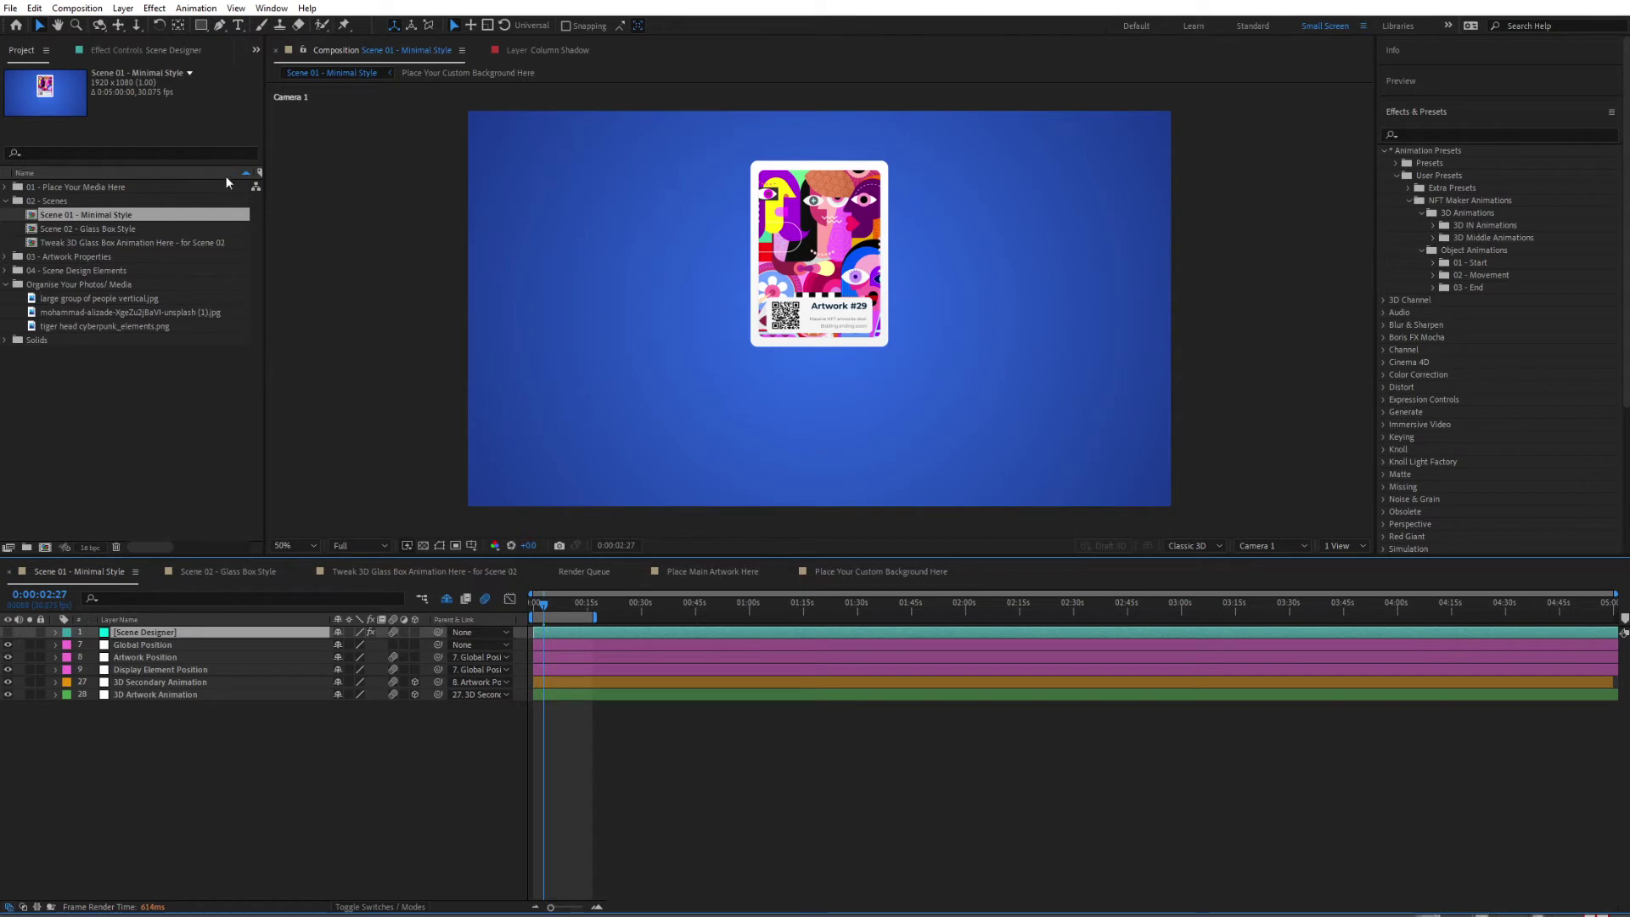
click(129, 51)
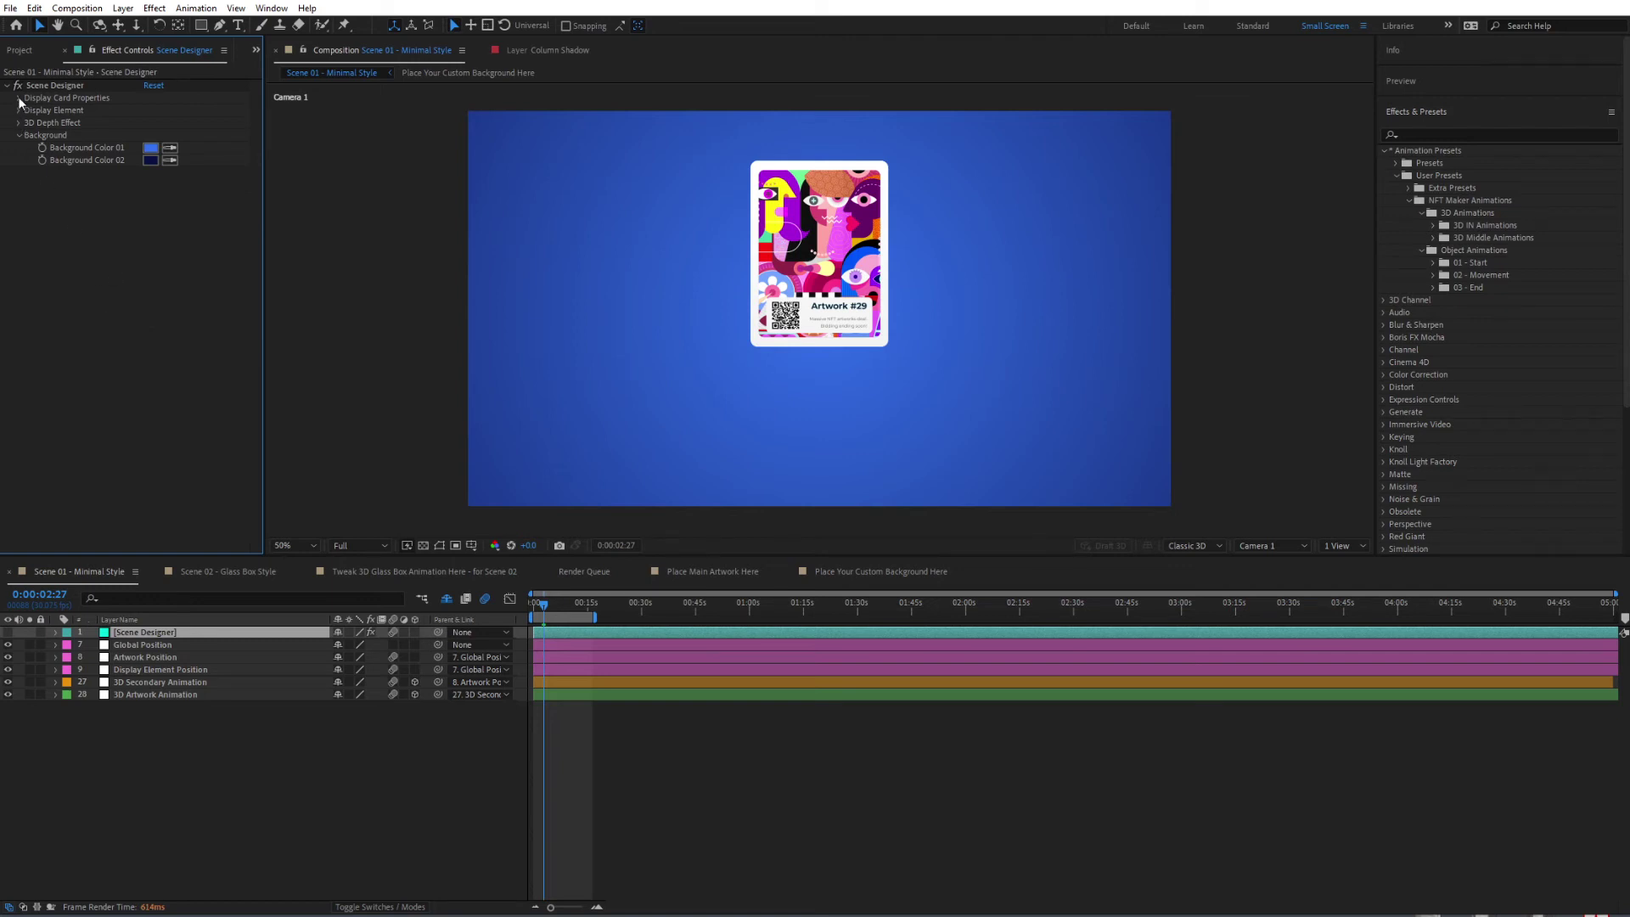
click(19, 135)
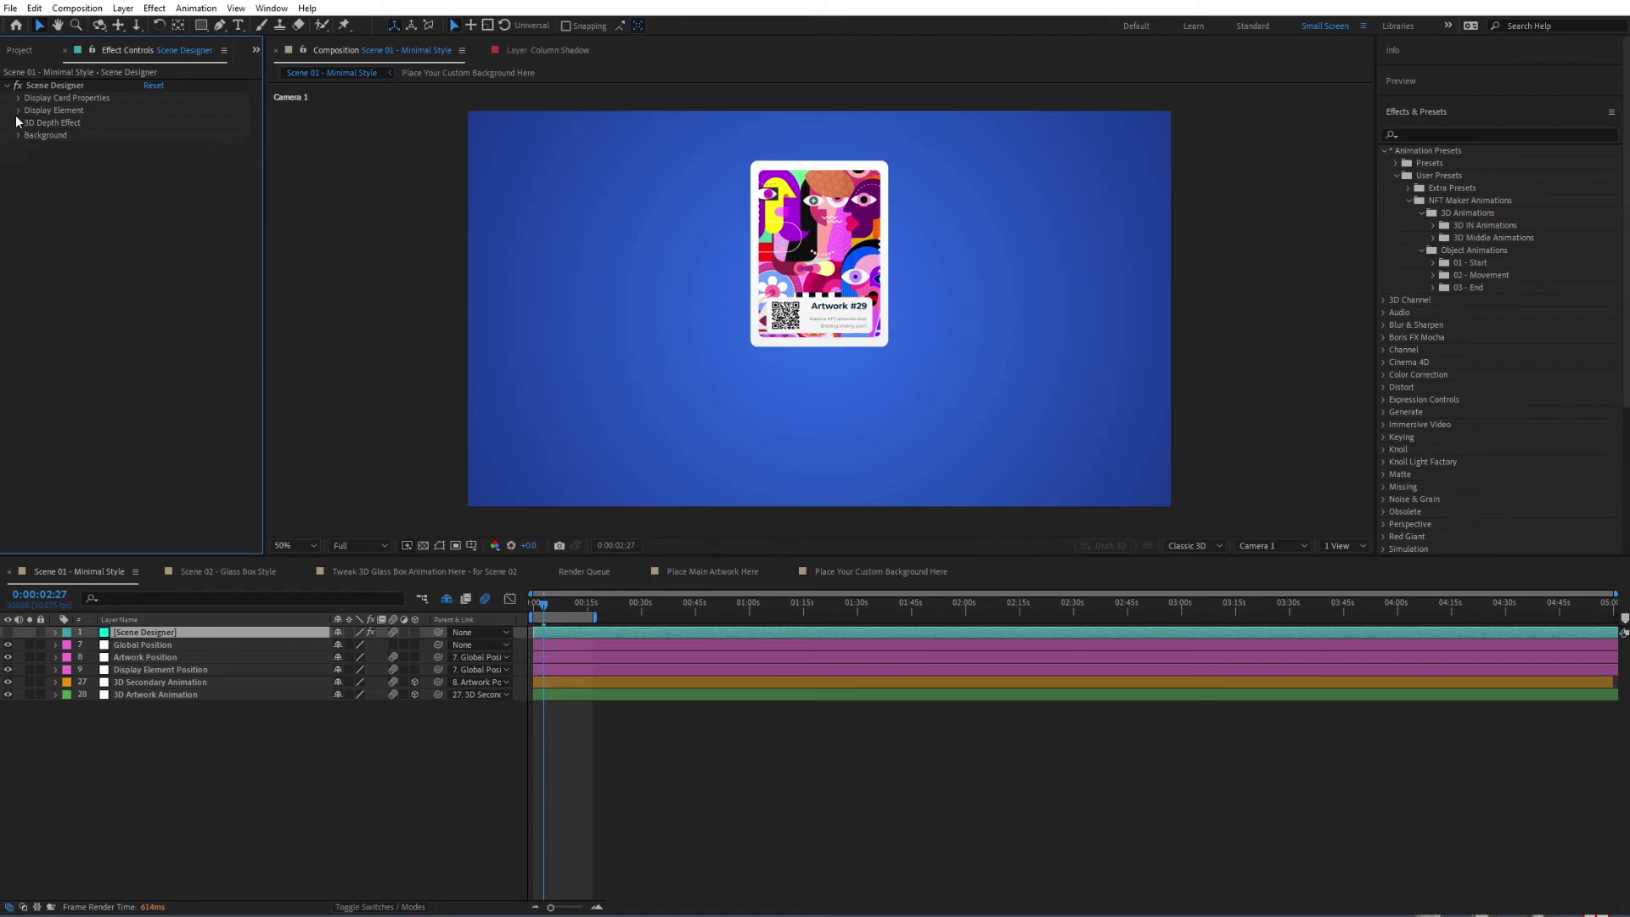
click(19, 98)
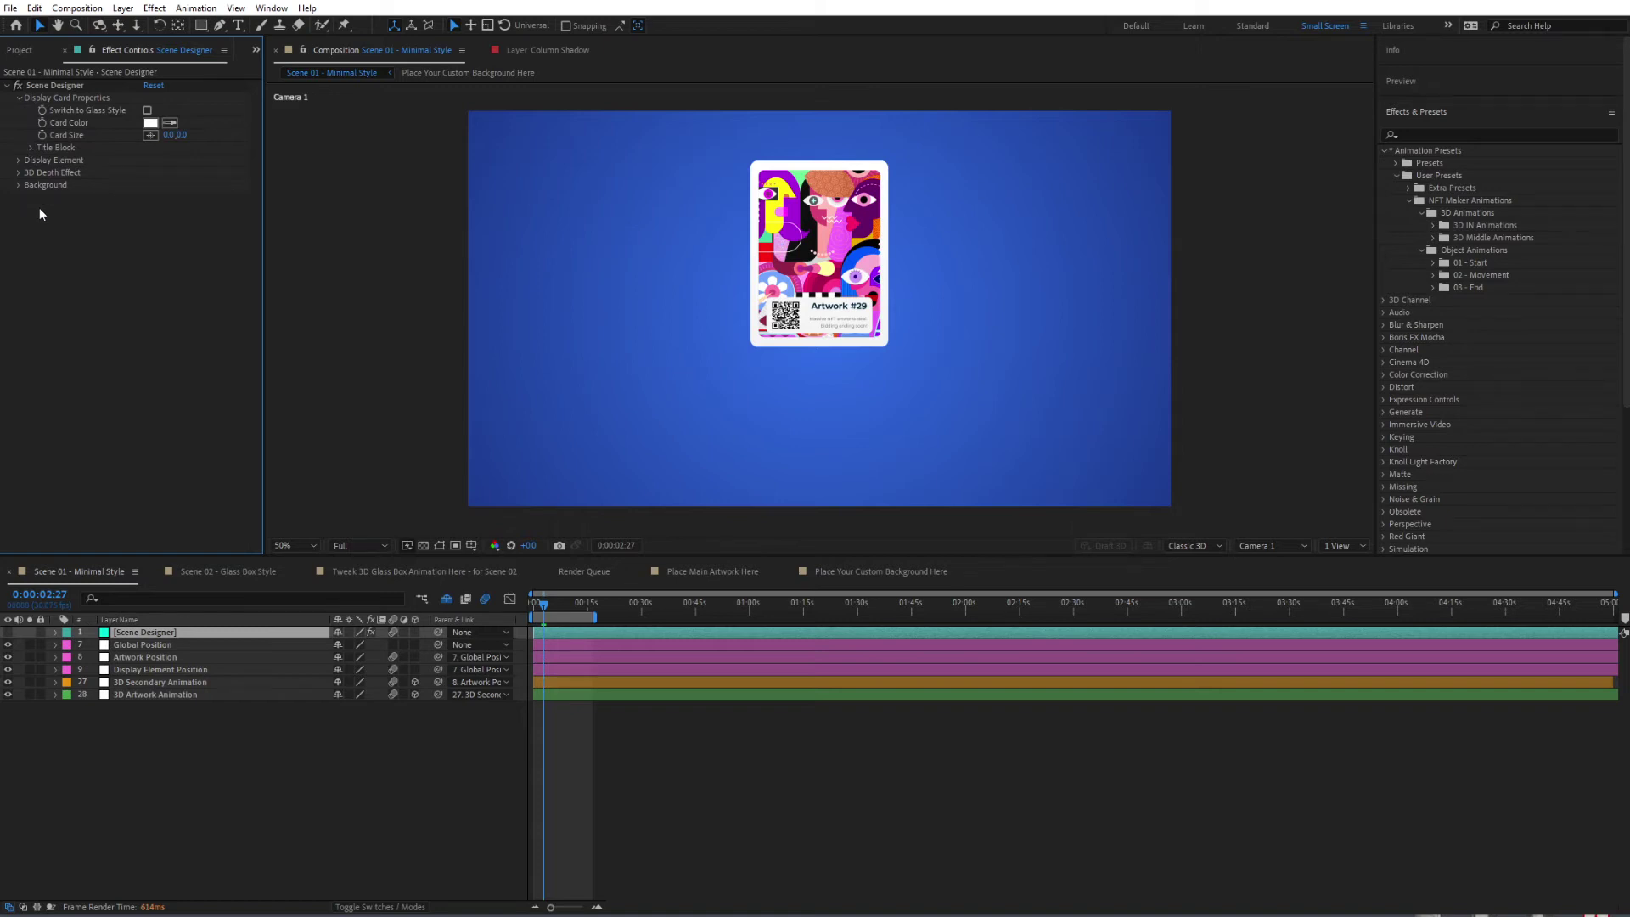
- Turn Switch to Glass Style on for the display card and turn it off again
click(147, 112)
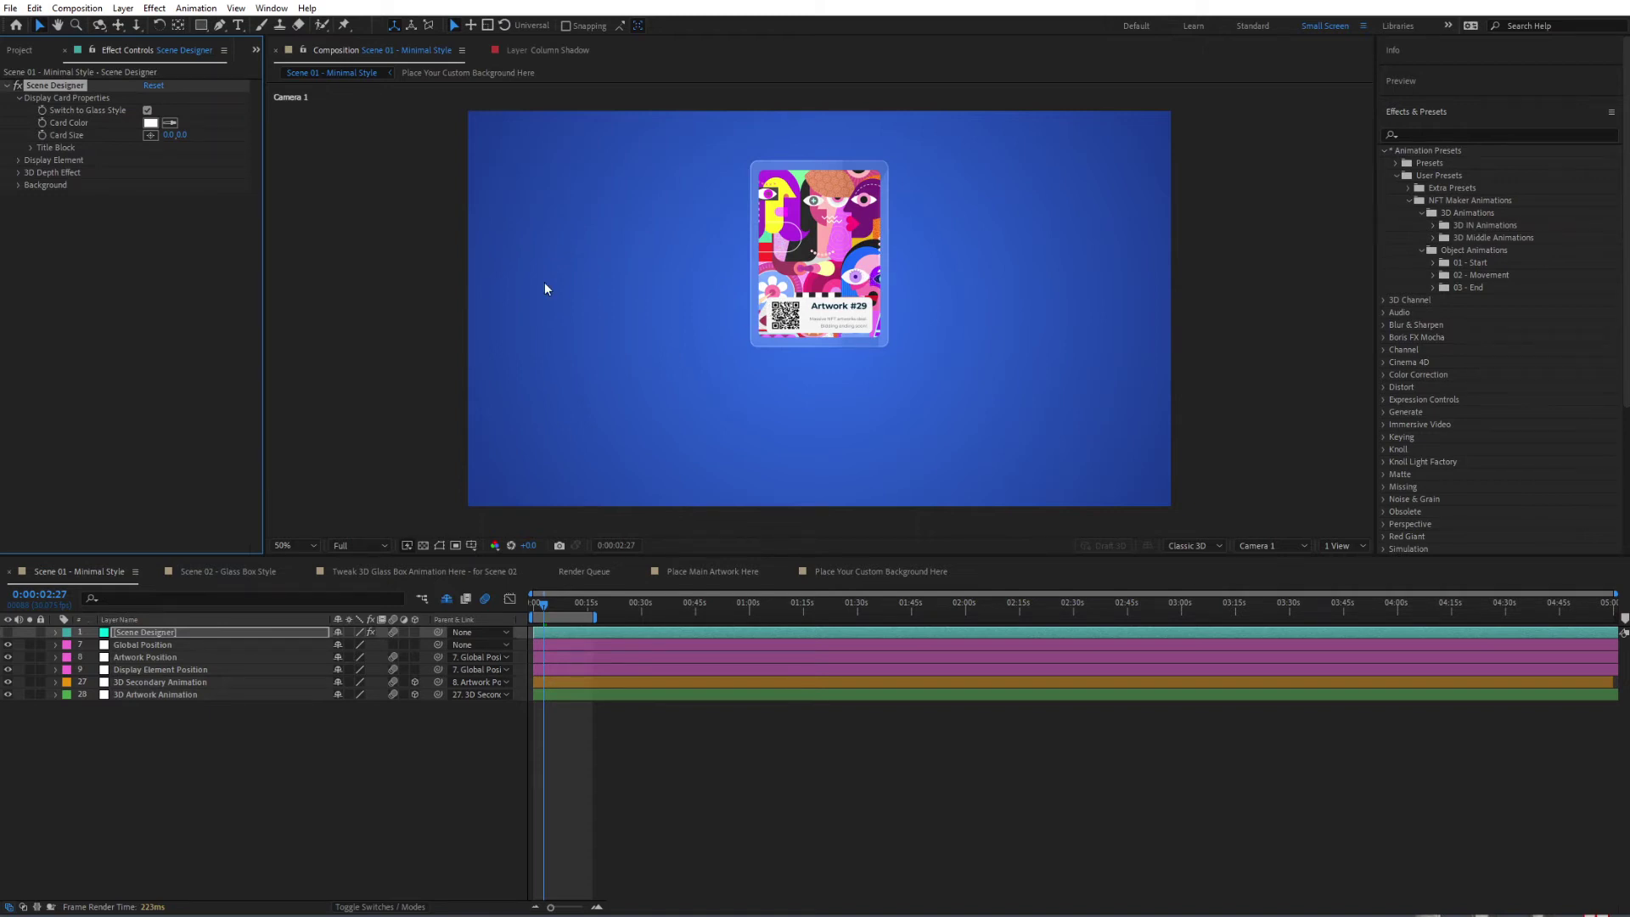
click(148, 111)
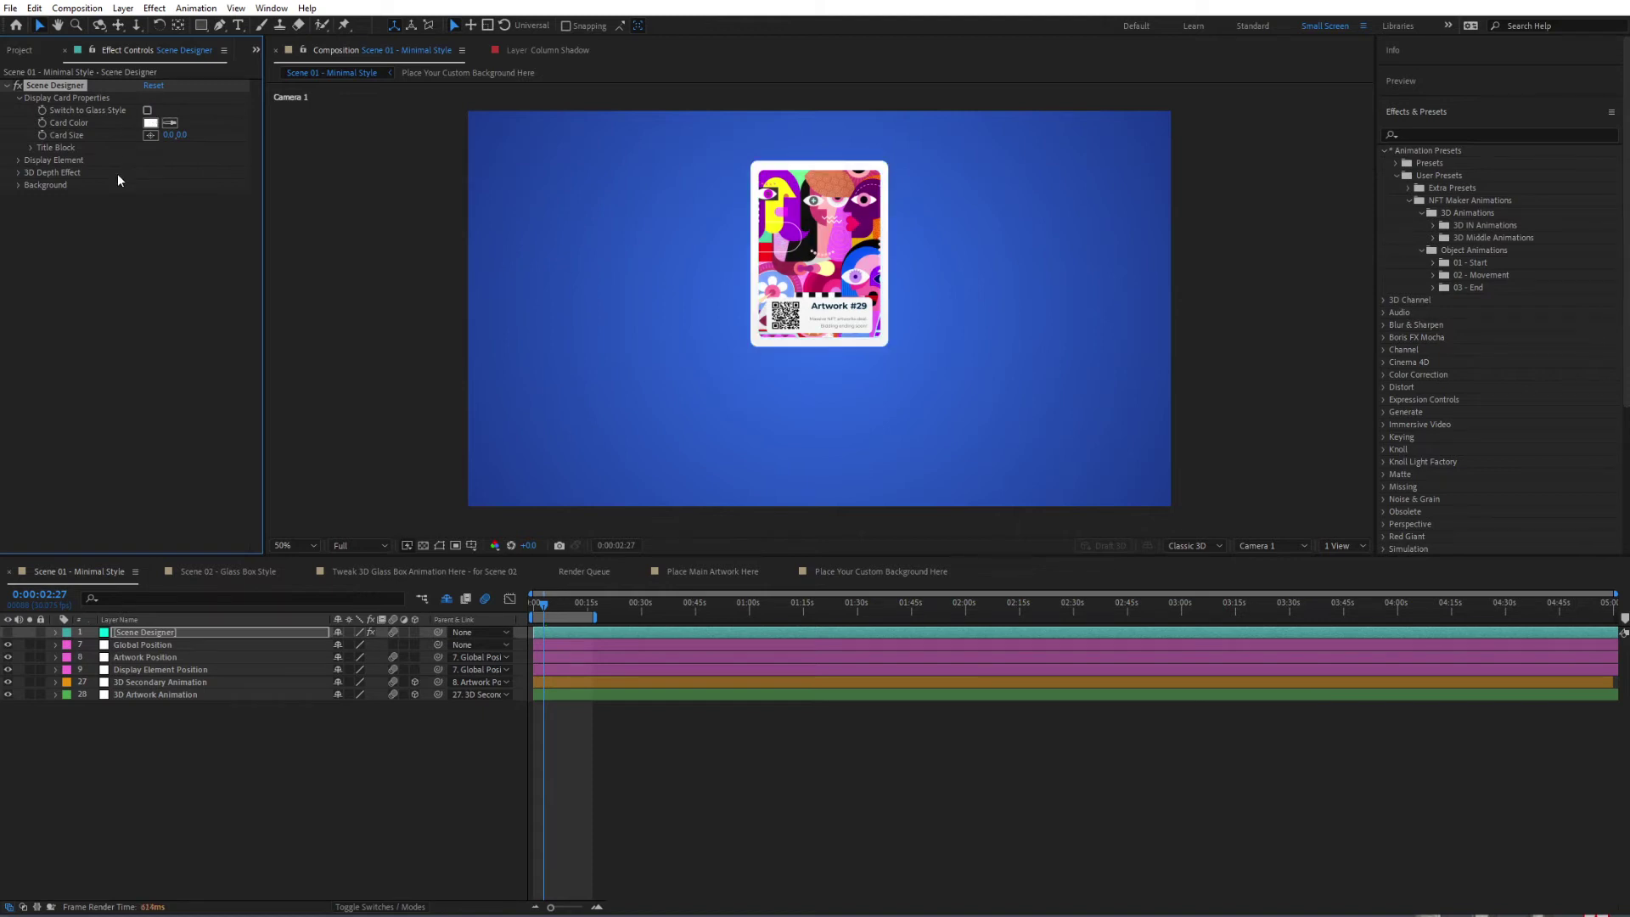
- Change the display card's Card Color to magenta, hex E01F87
click(154, 124)
drag(196, 411, 393, 255)
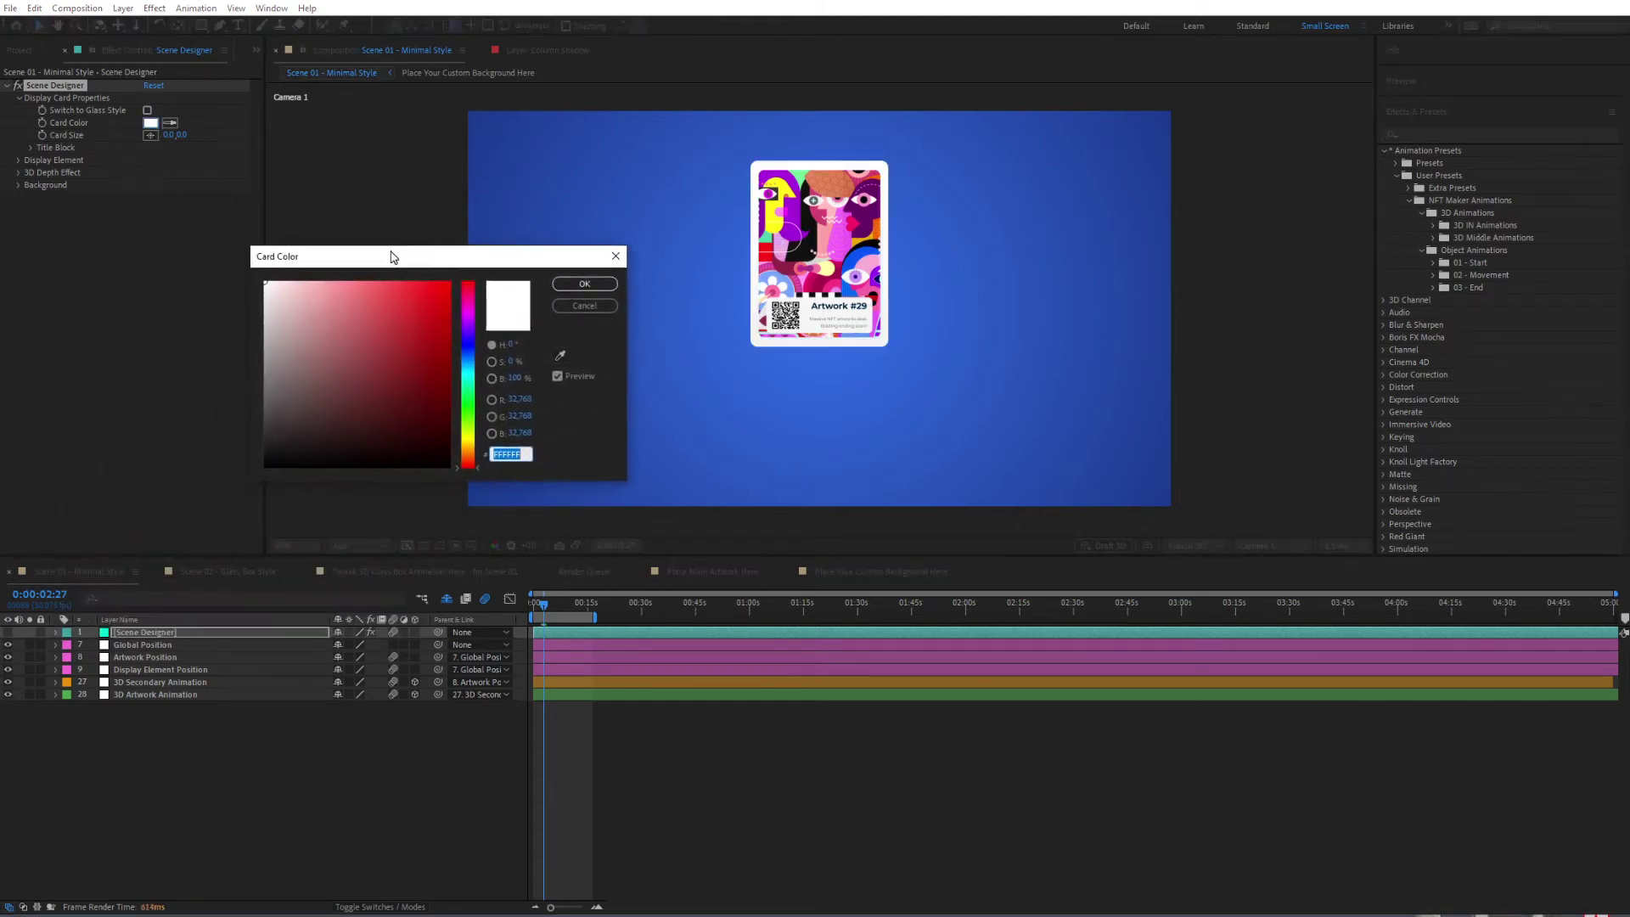
click(467, 352)
drag(417, 333, 424, 303)
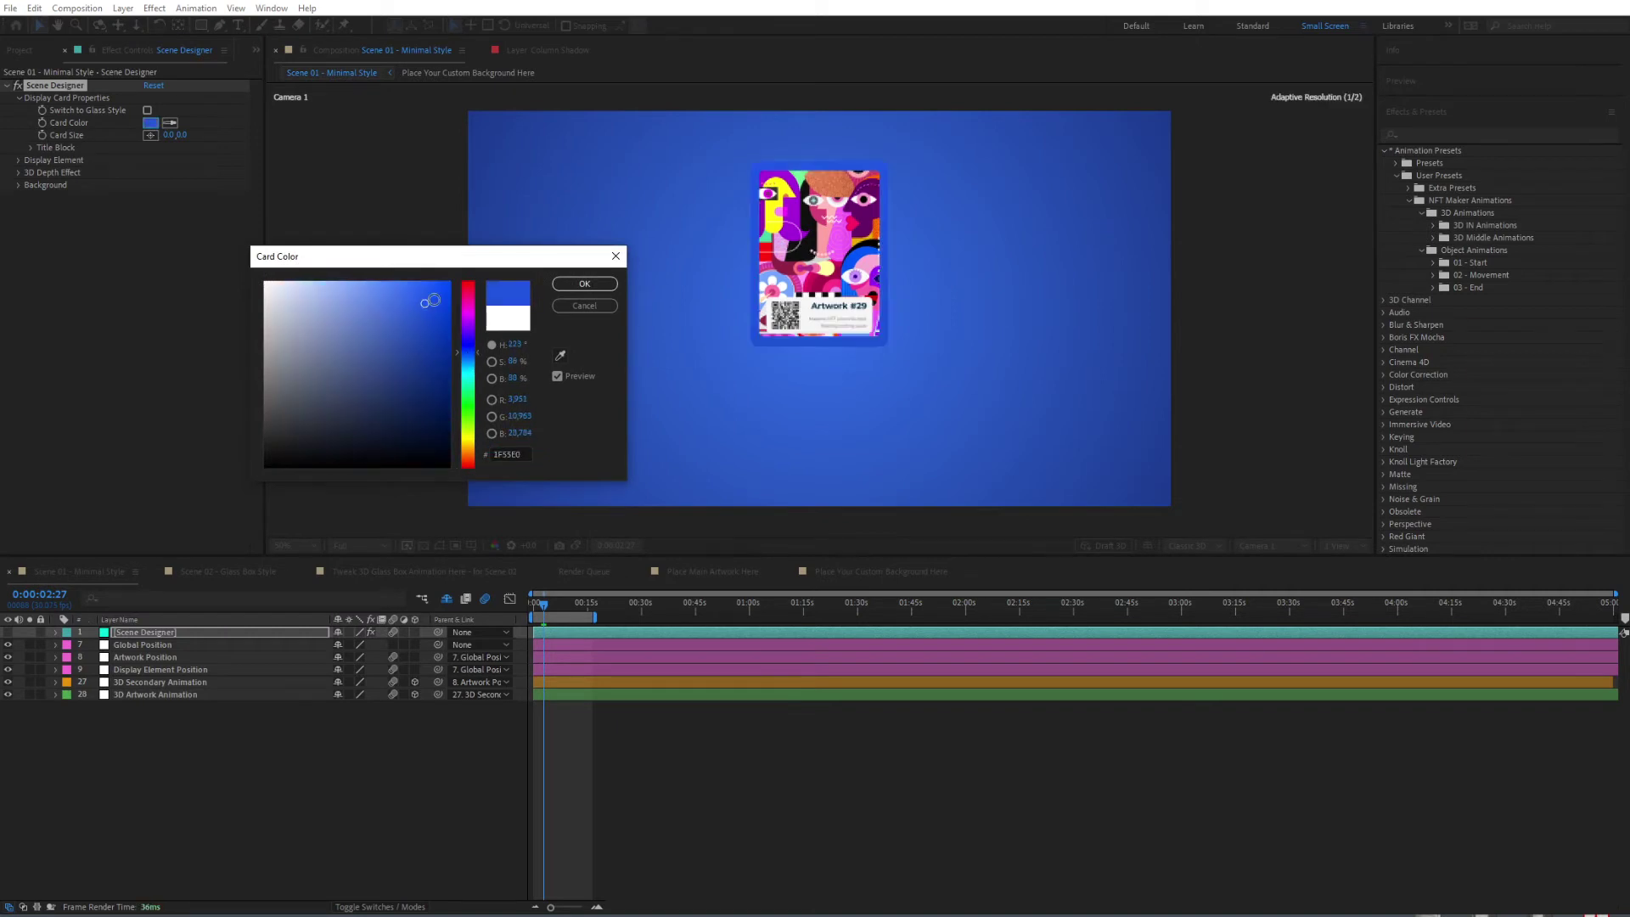
drag(467, 387, 462, 297)
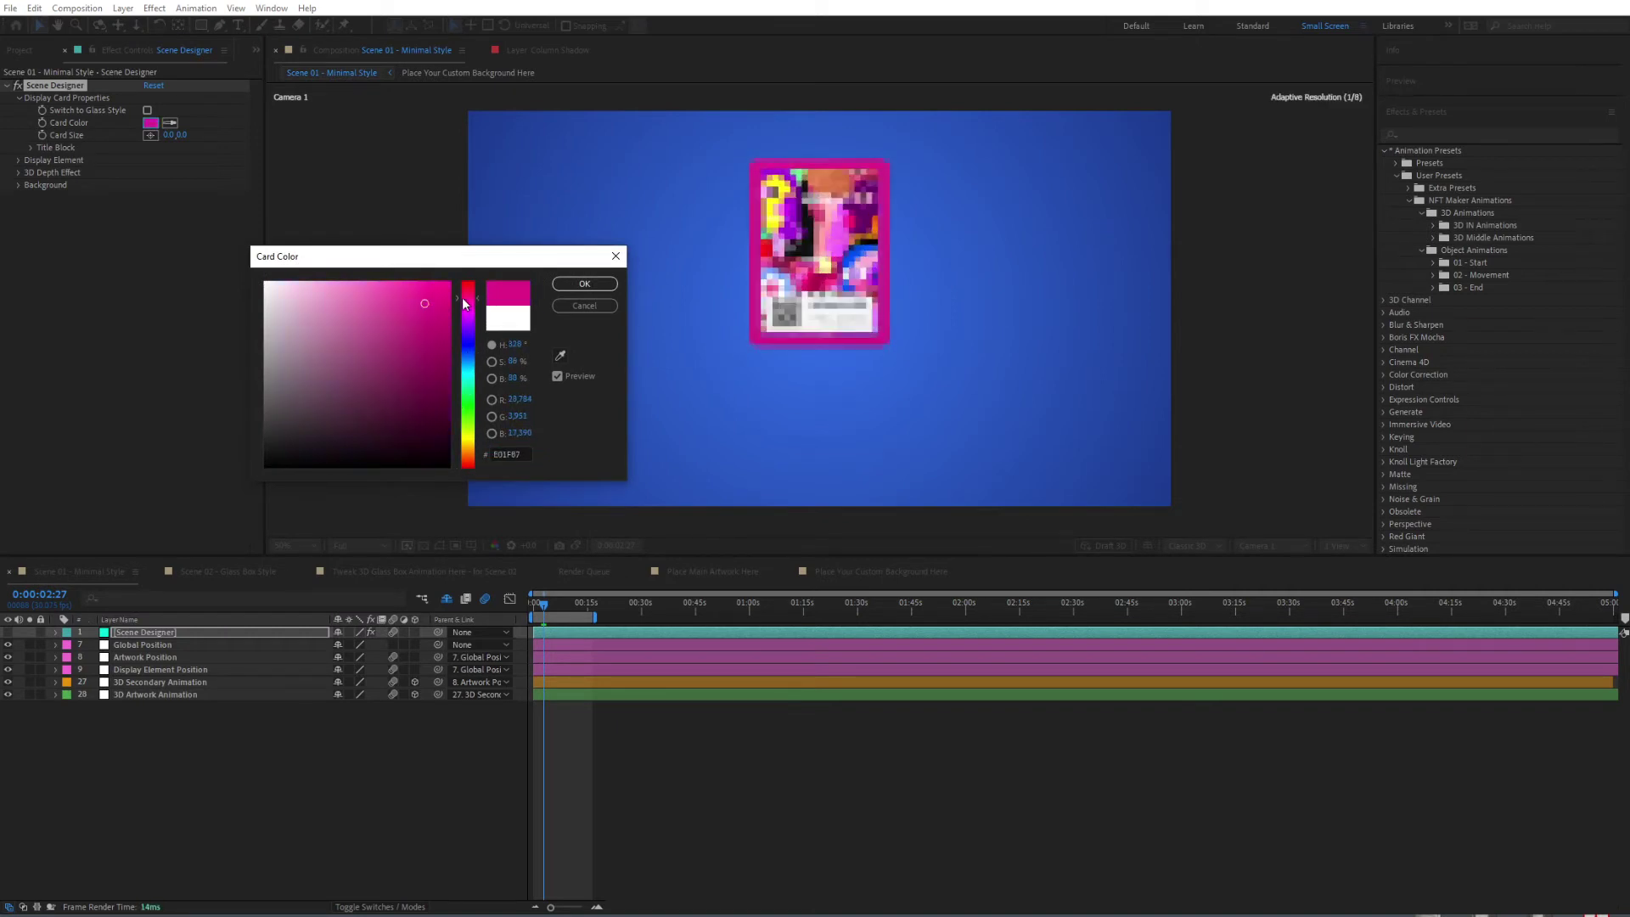
click(566, 285)
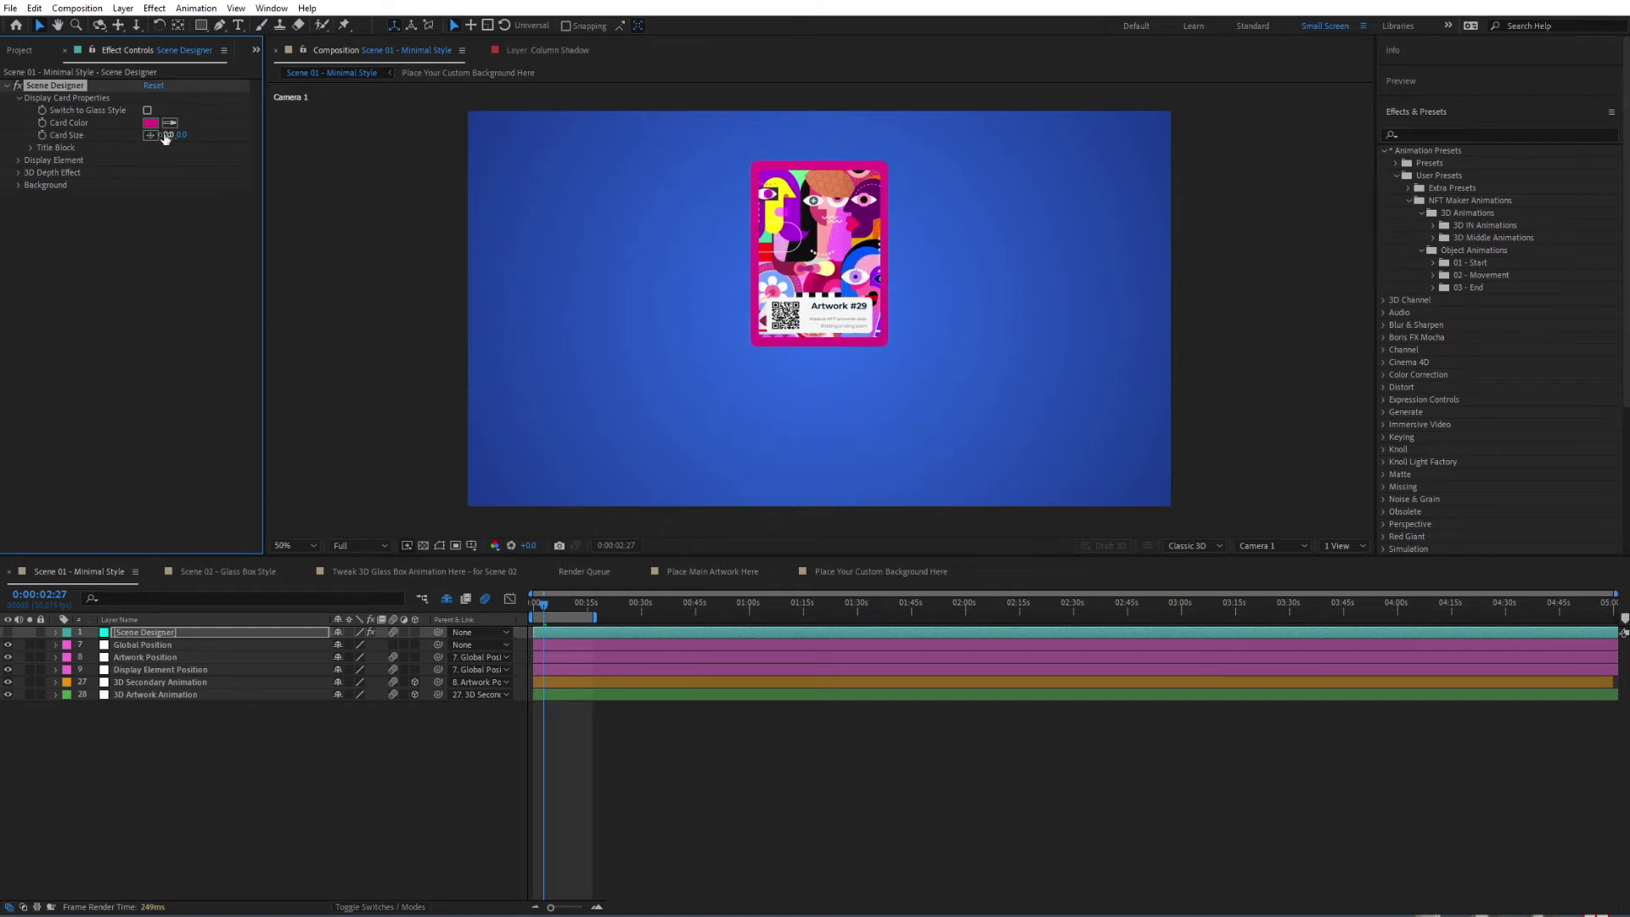
- Try different Card Size values, with heights of 221 and 140, a width of 200 and a height of -392
drag(181, 134, 369, 133)
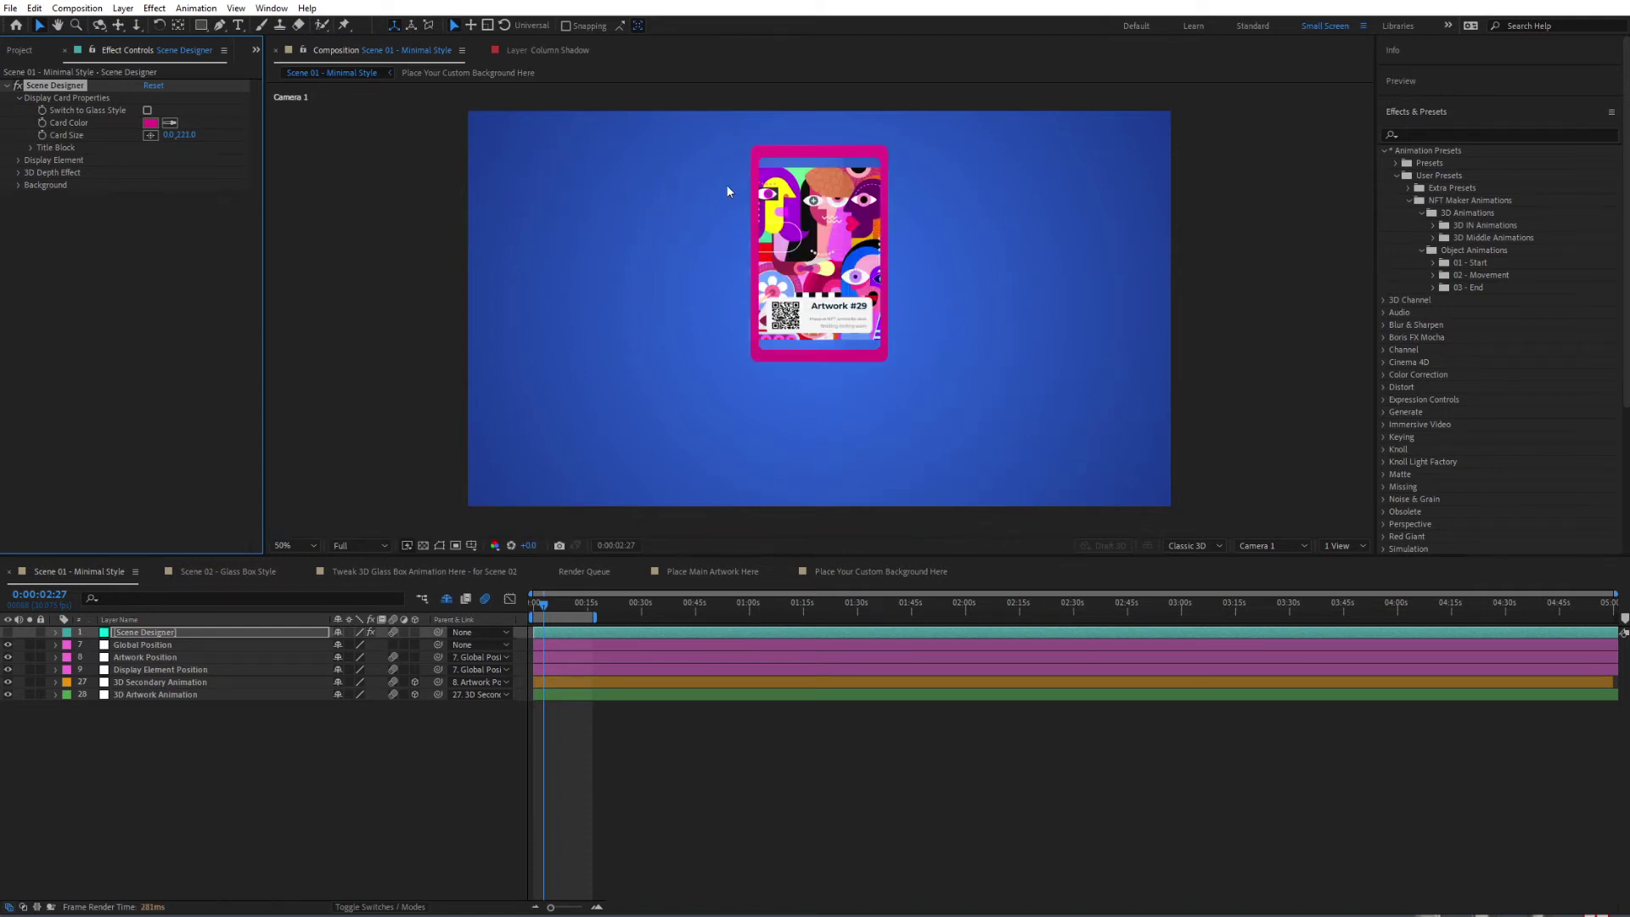
drag(194, 135, 125, 138)
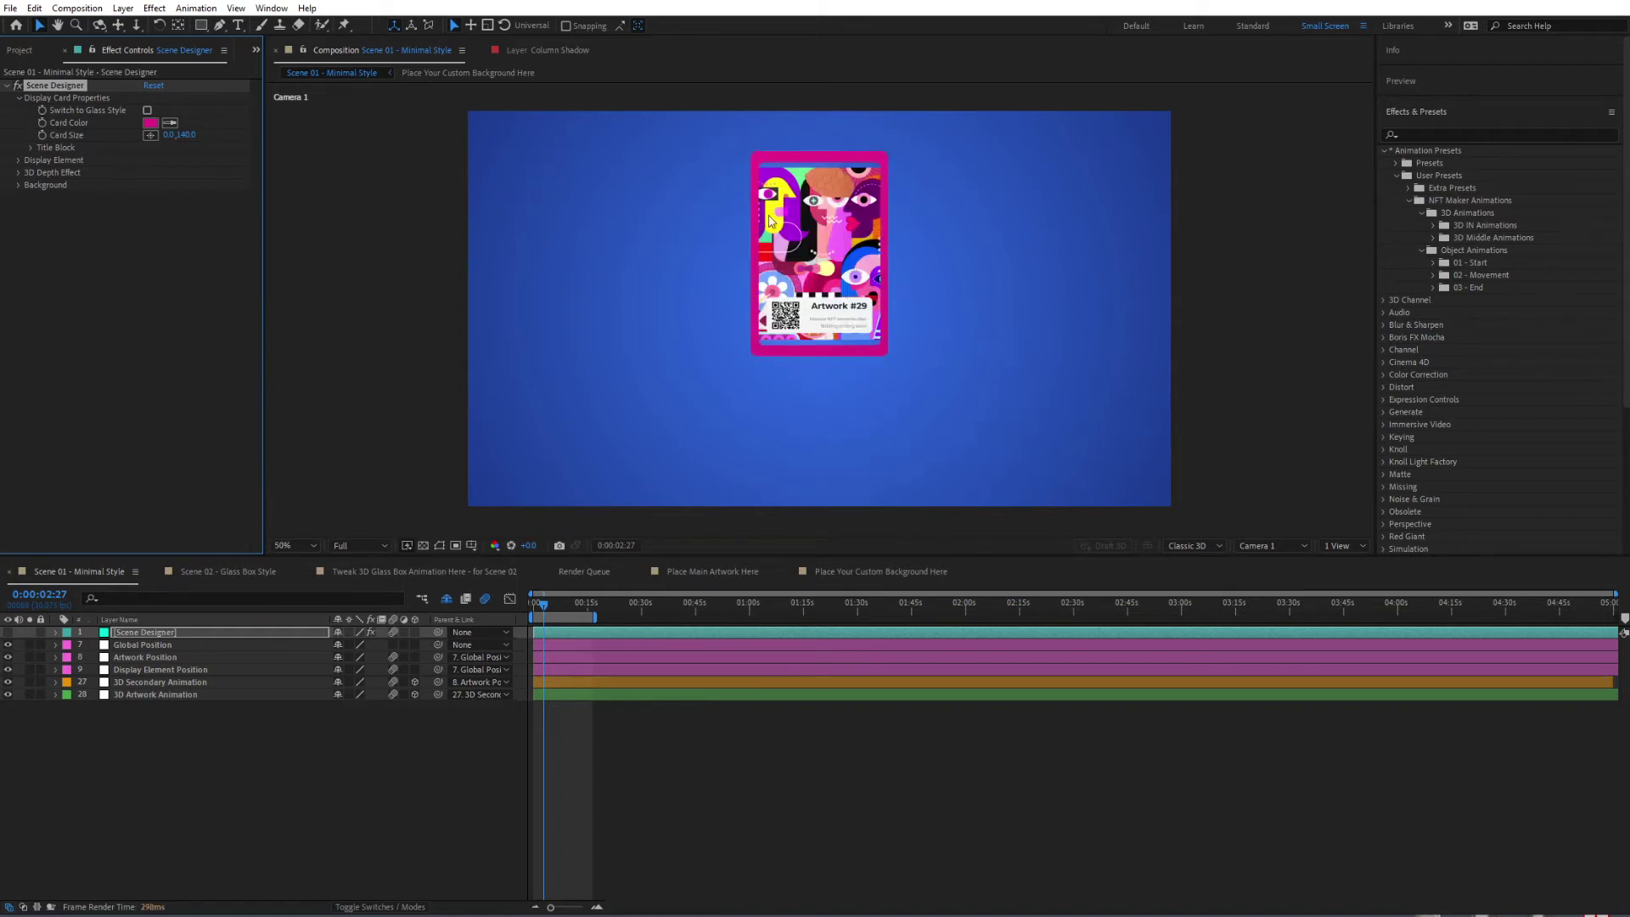
drag(190, 134, 55, 169)
drag(154, 134, 439, 128)
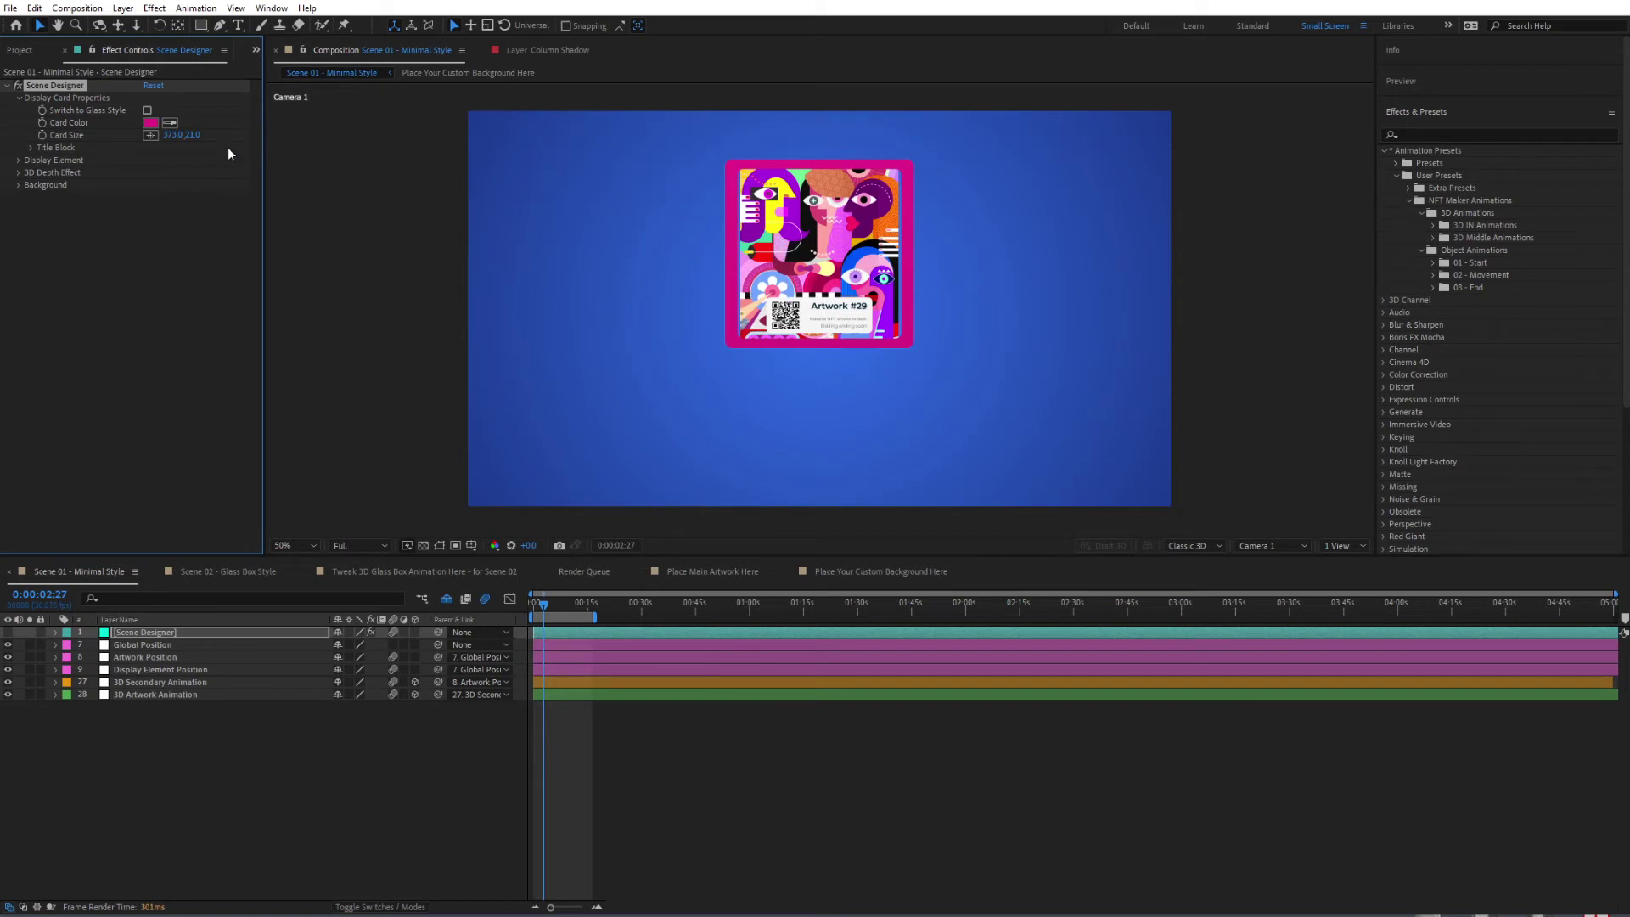
drag(189, 135, 79, 193)
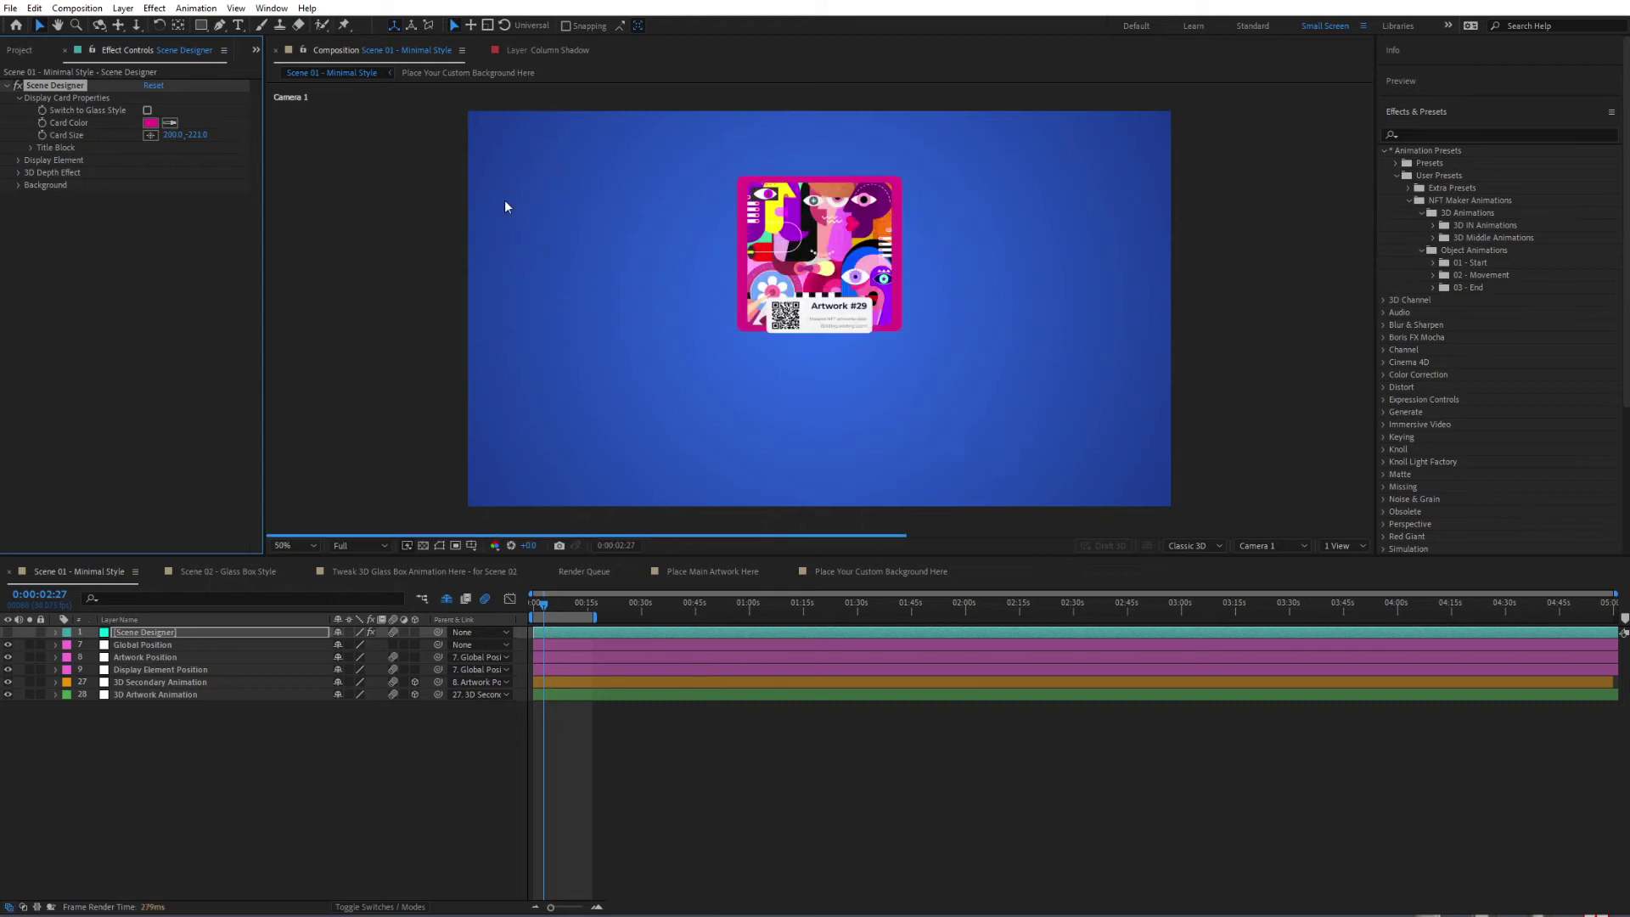
drag(193, 134, 136, 140)
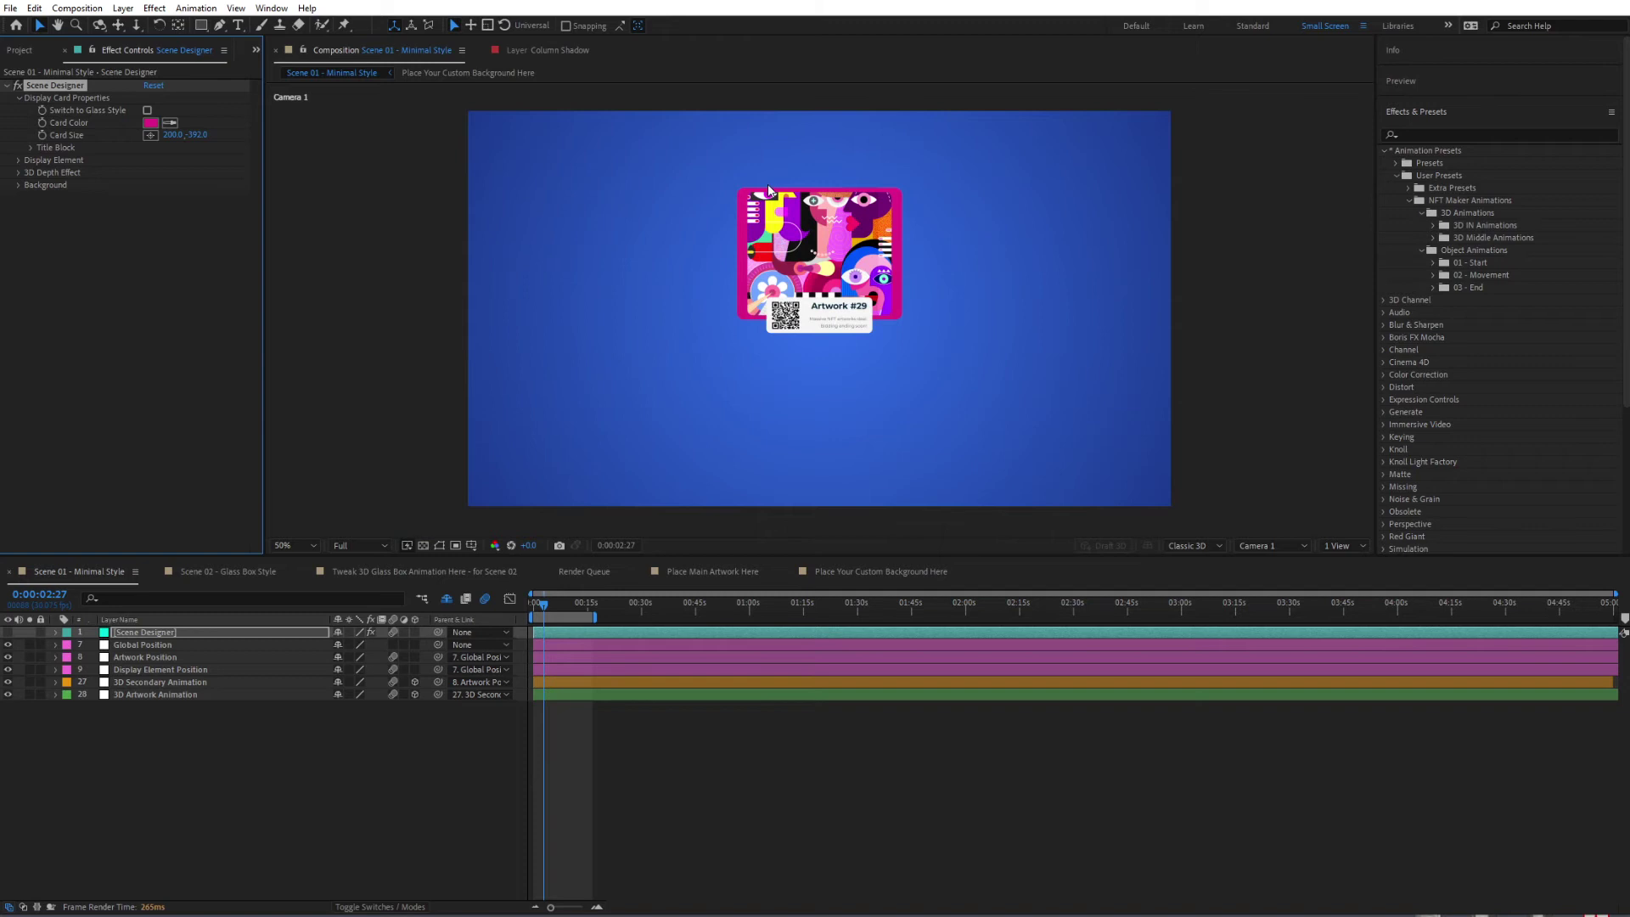
- Set the Card Size of the display card to 0, 0
click(196, 134)
text(0)
key(shift+Tab)
text(0)
key(Return)
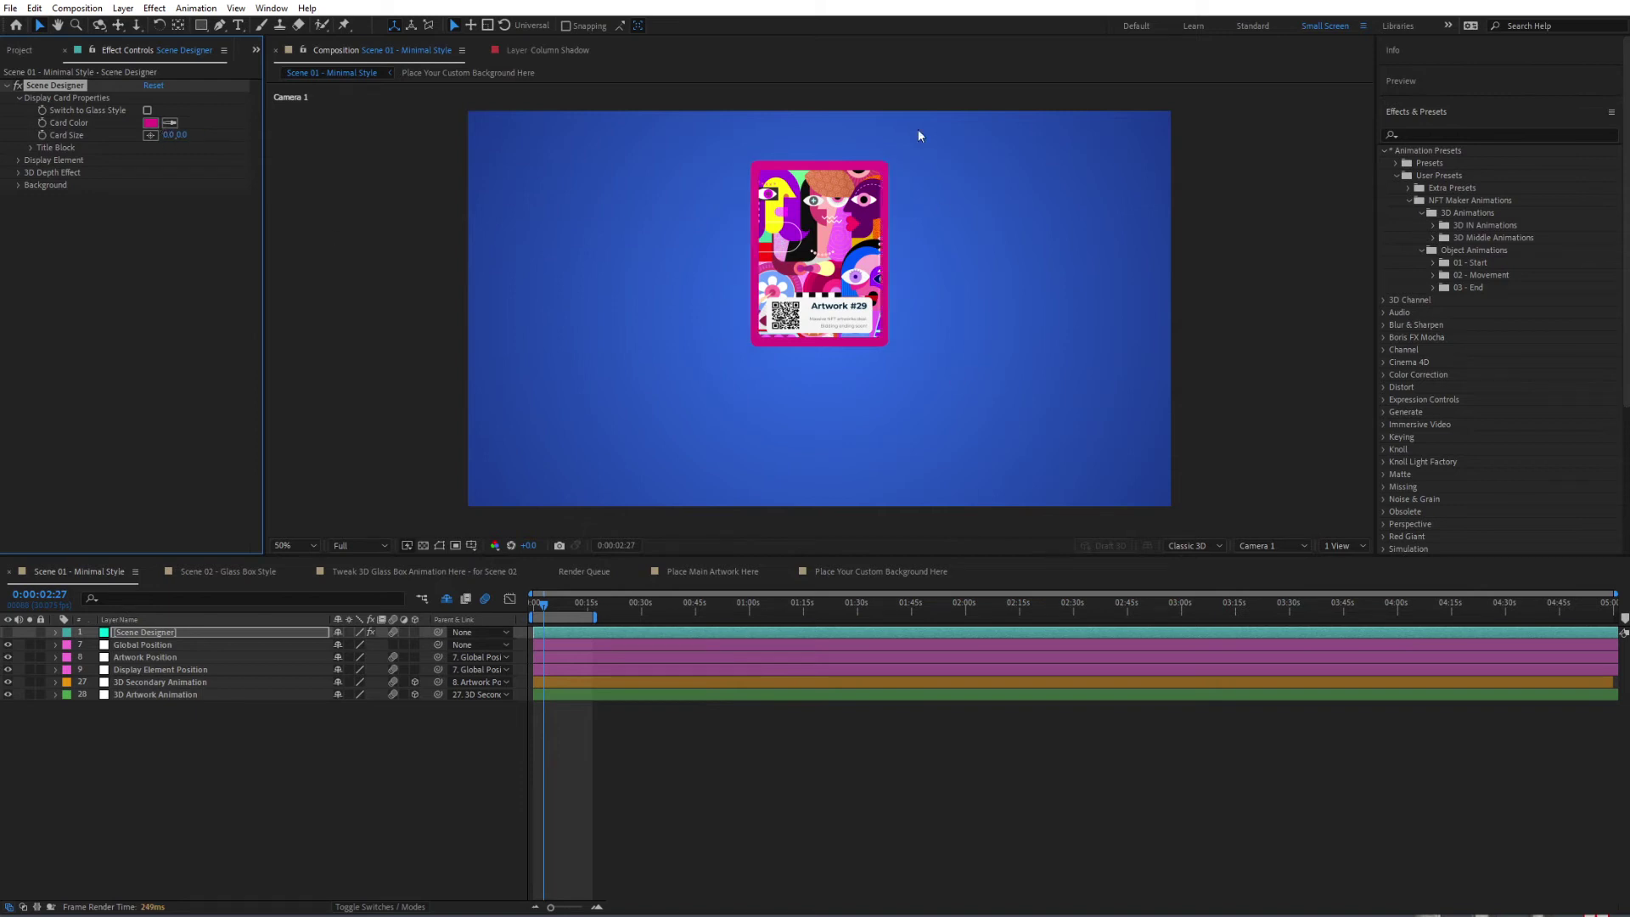
- Expand the Title Block settings and set the Card Color to white
click(32, 148)
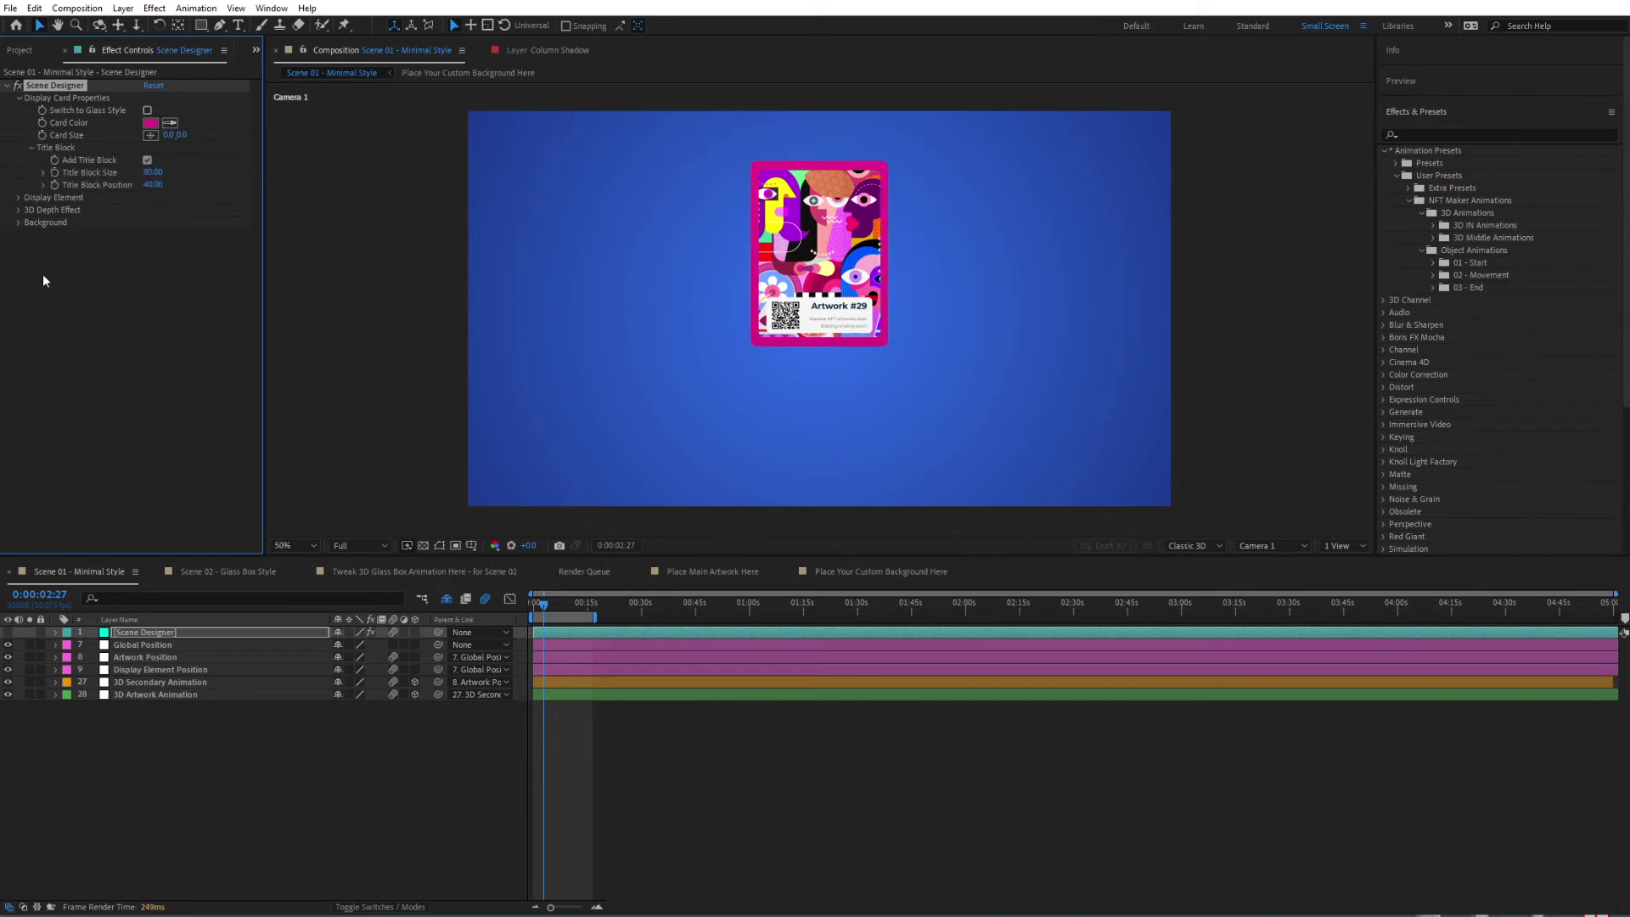
click(151, 124)
click(257, 282)
click(582, 286)
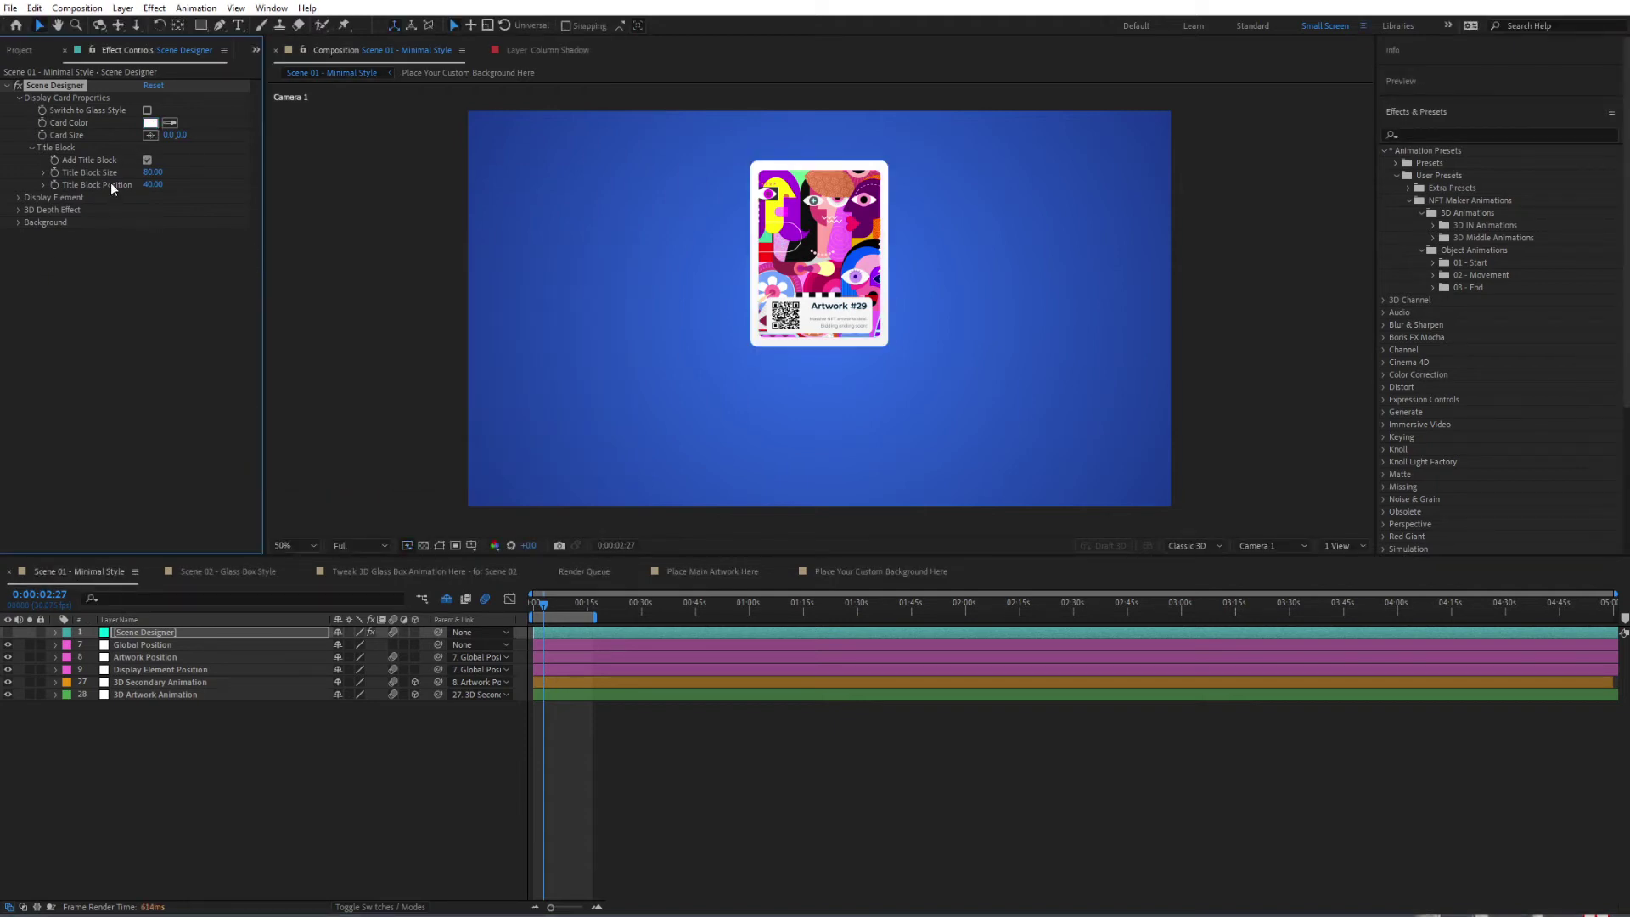
- Switch the card's title block off and on, and set Title Block Size to 97 and Title Block Position to -10
click(148, 159)
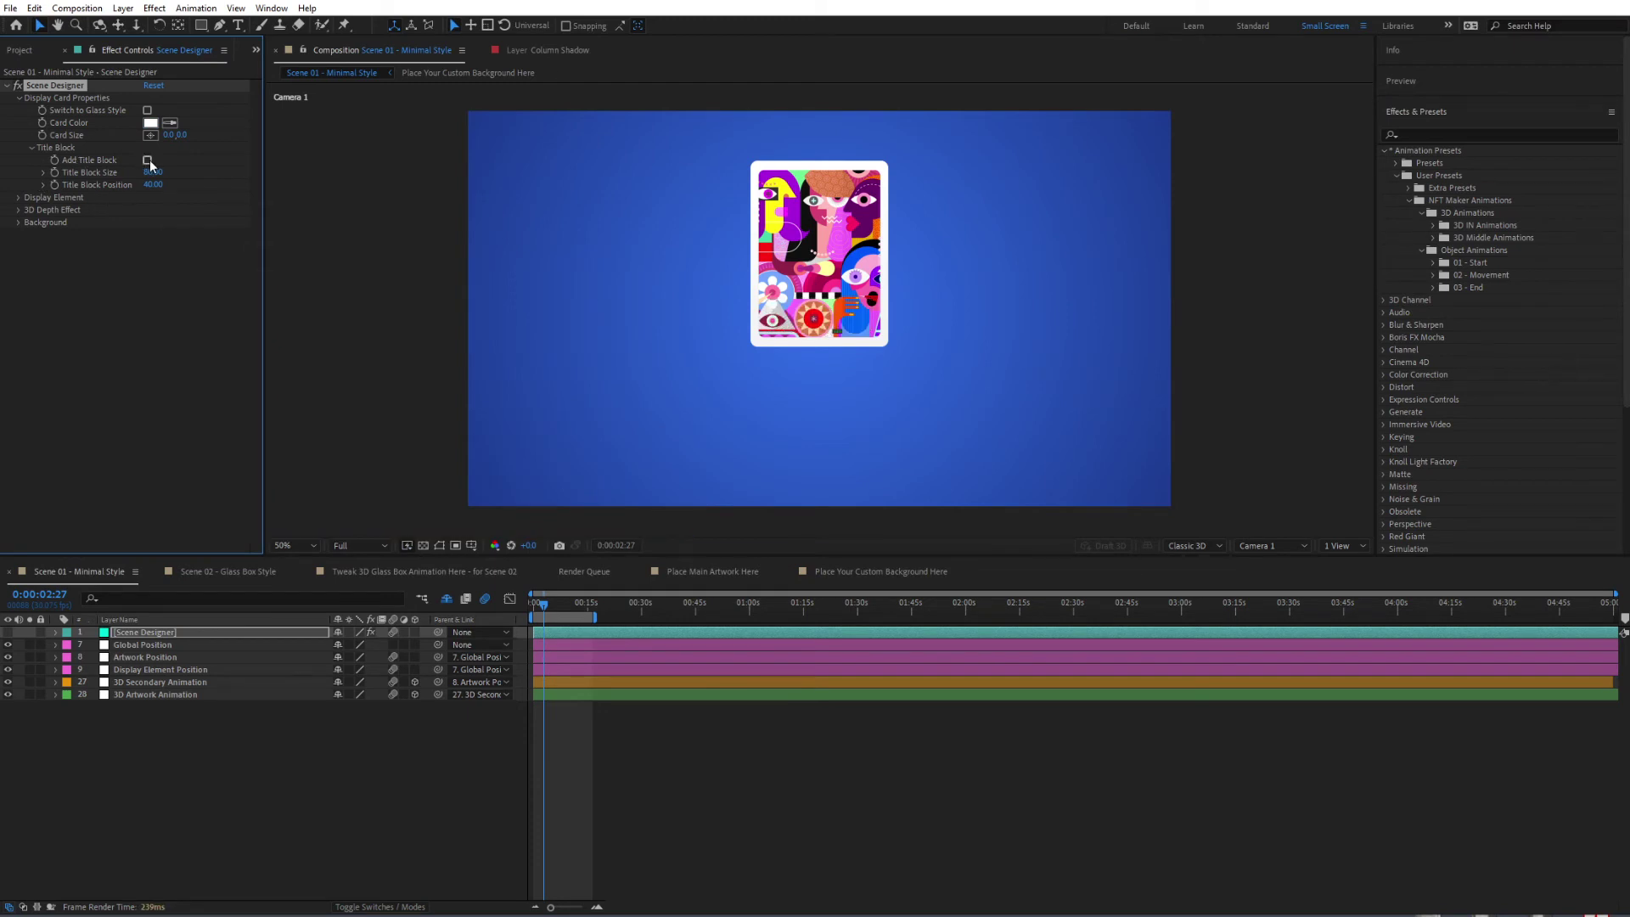
click(147, 160)
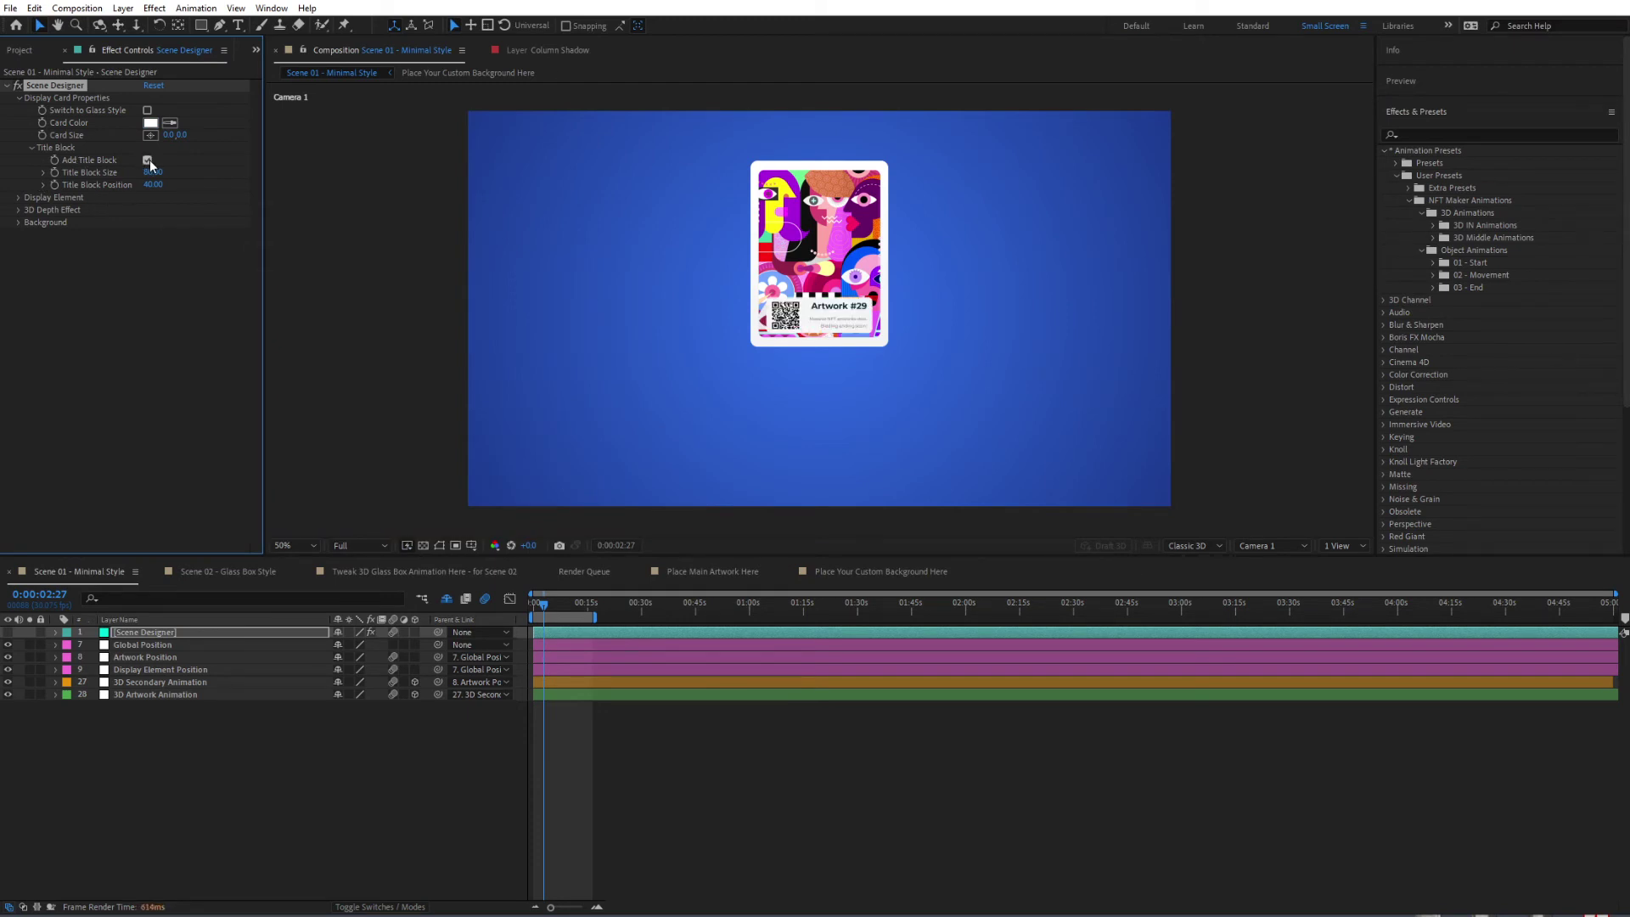
drag(145, 172, 139, 253)
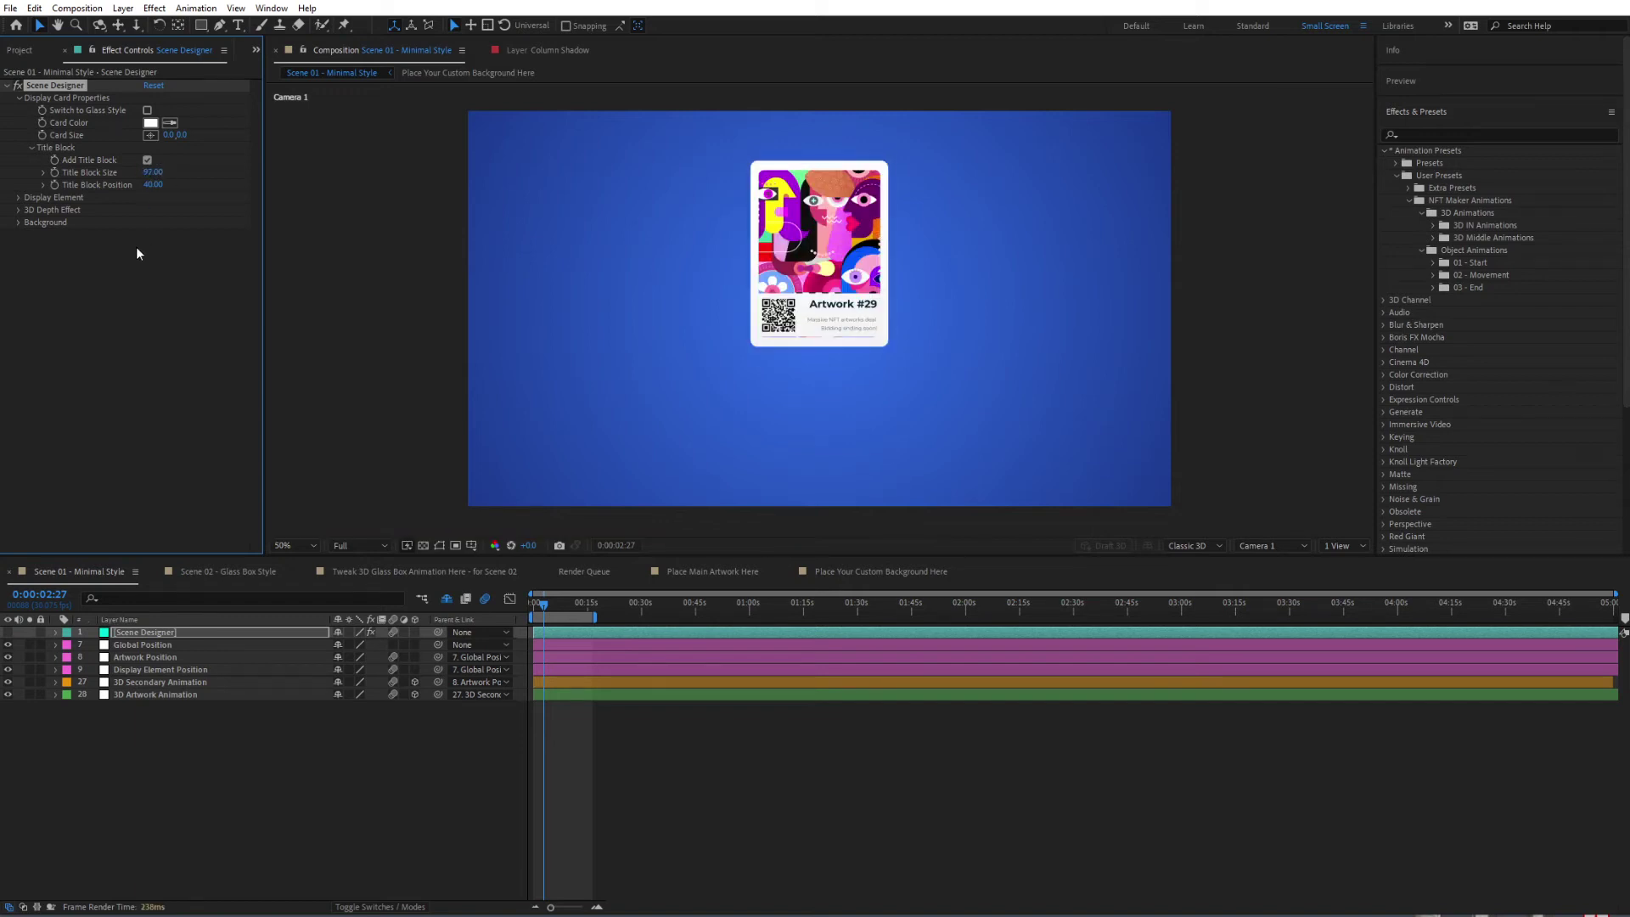
drag(152, 184, 156, 191)
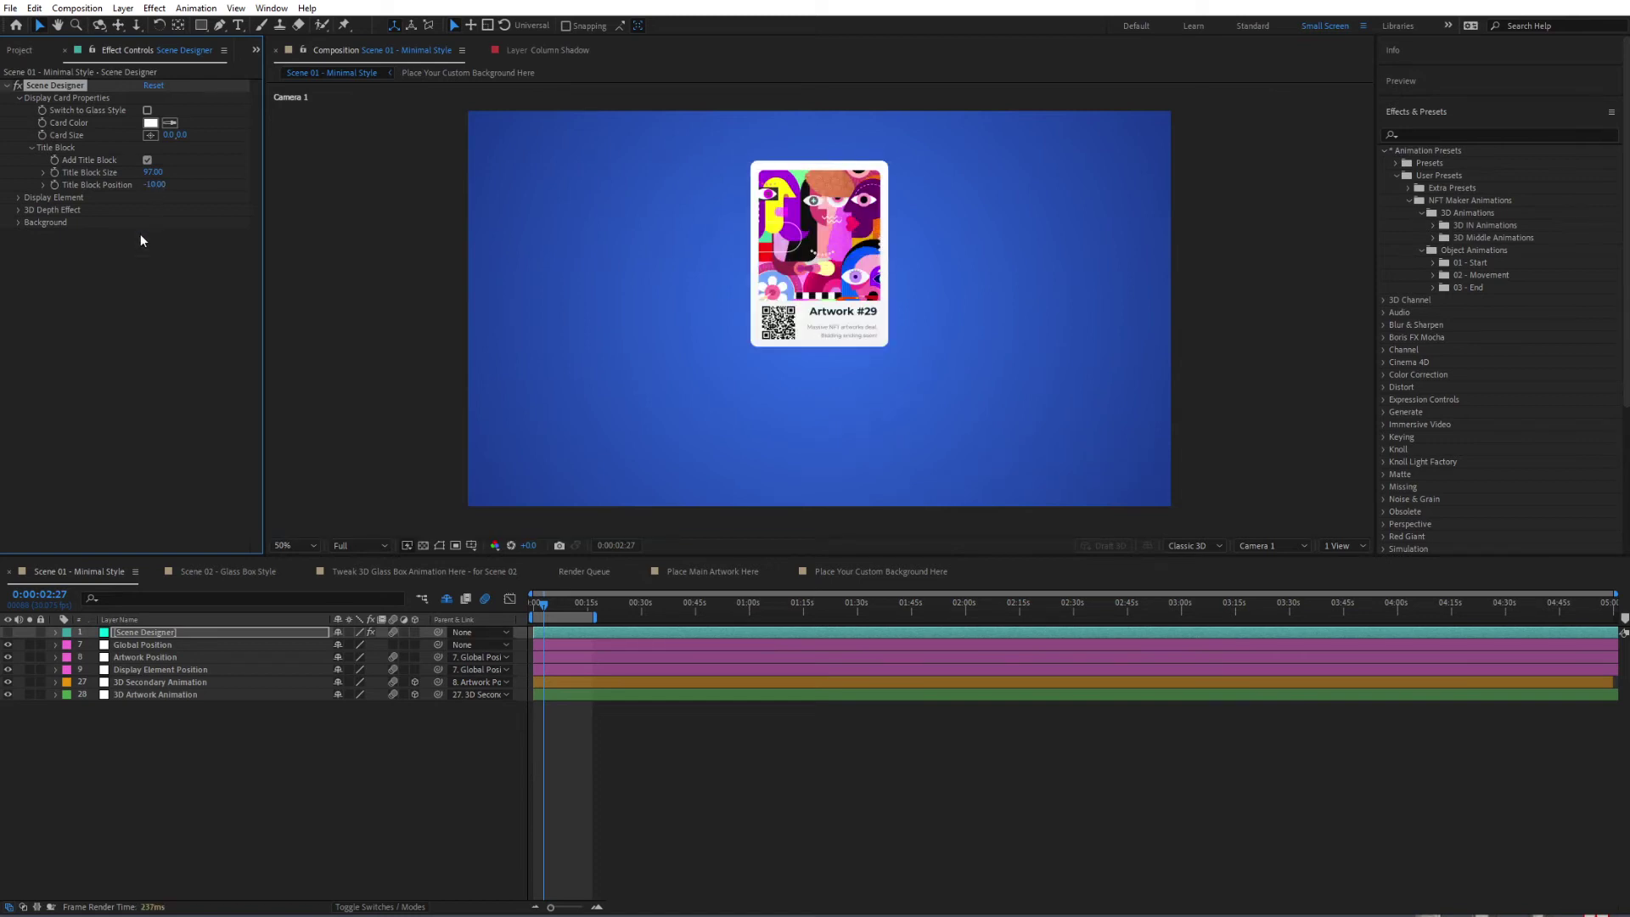
click(32, 147)
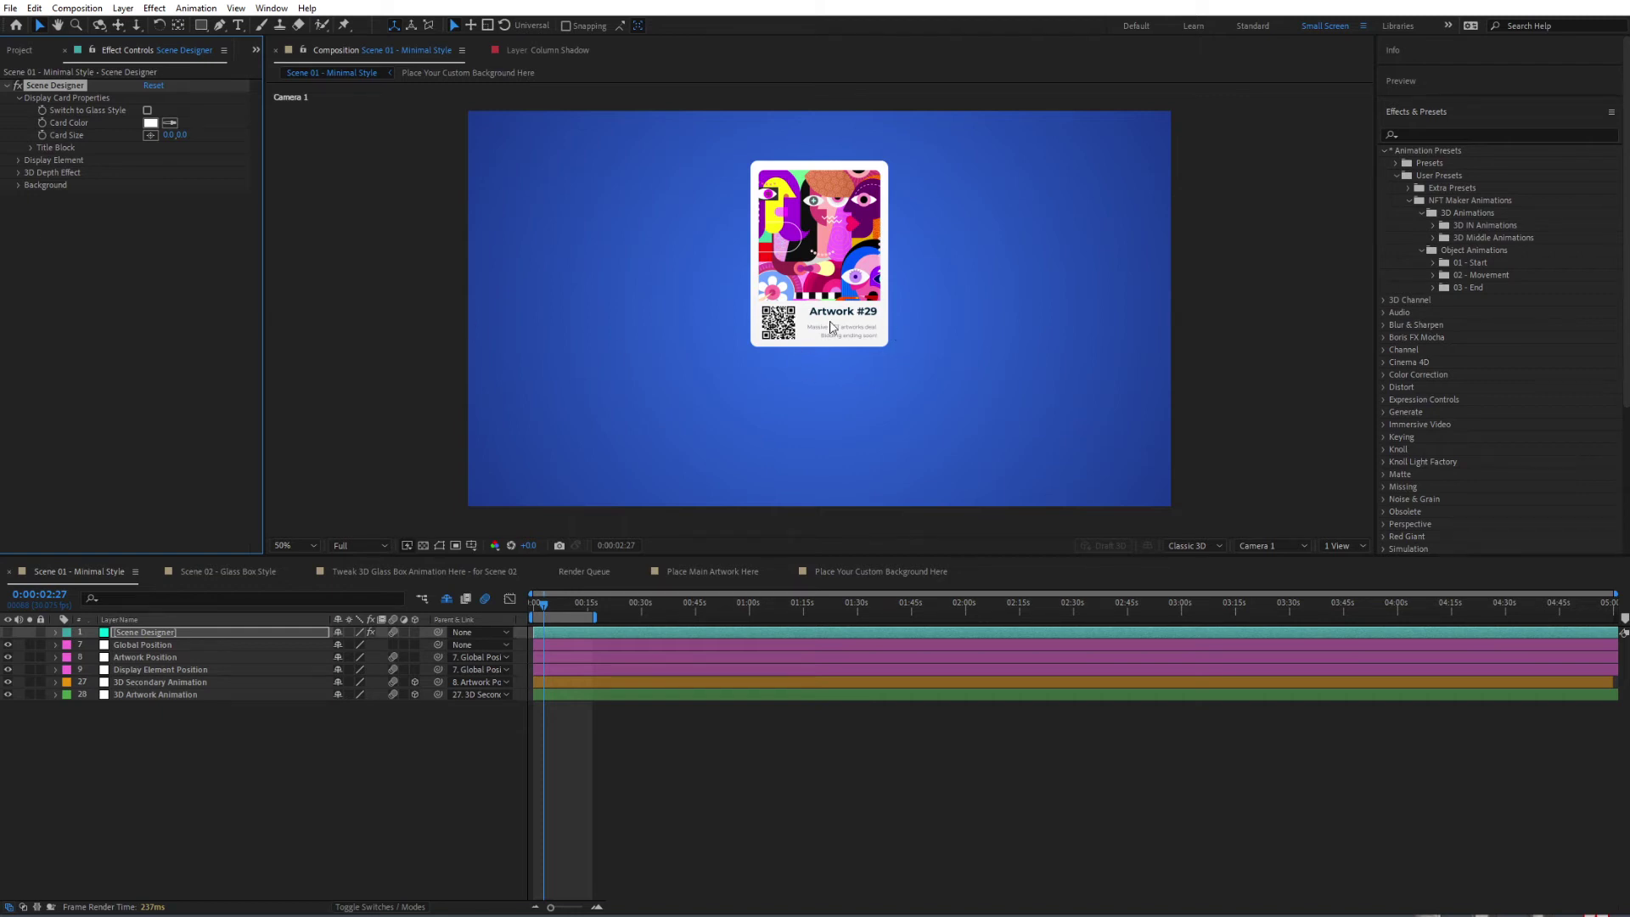
- Open the Artwork - Title Block composition from the 03 - Artwork Properties folder of the project
click(19, 53)
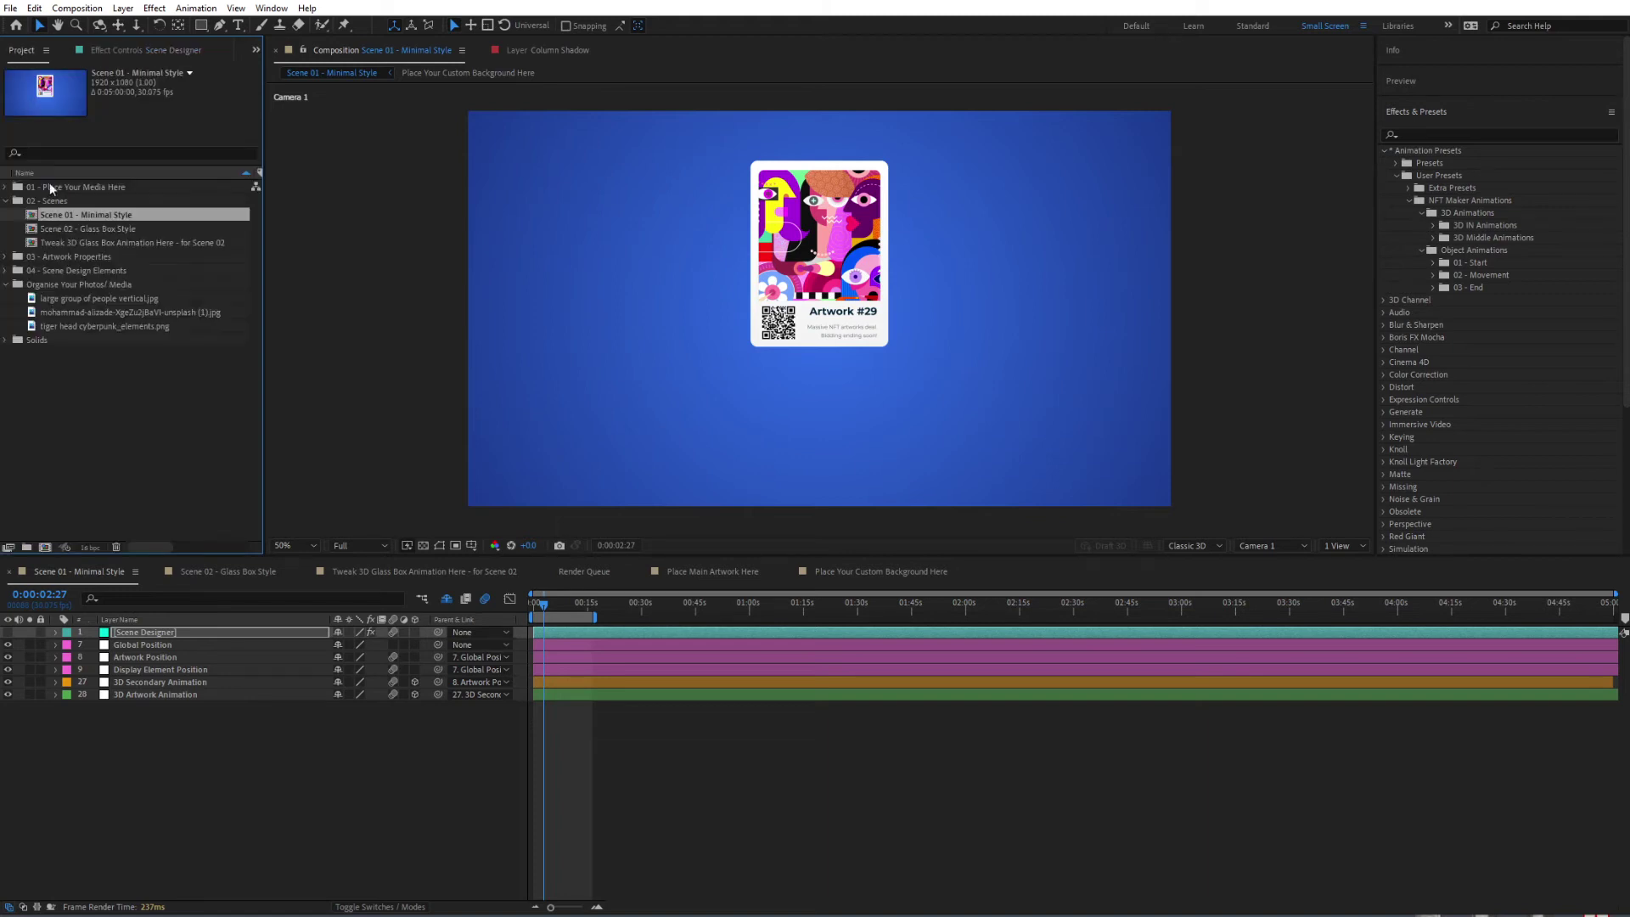
click(63, 258)
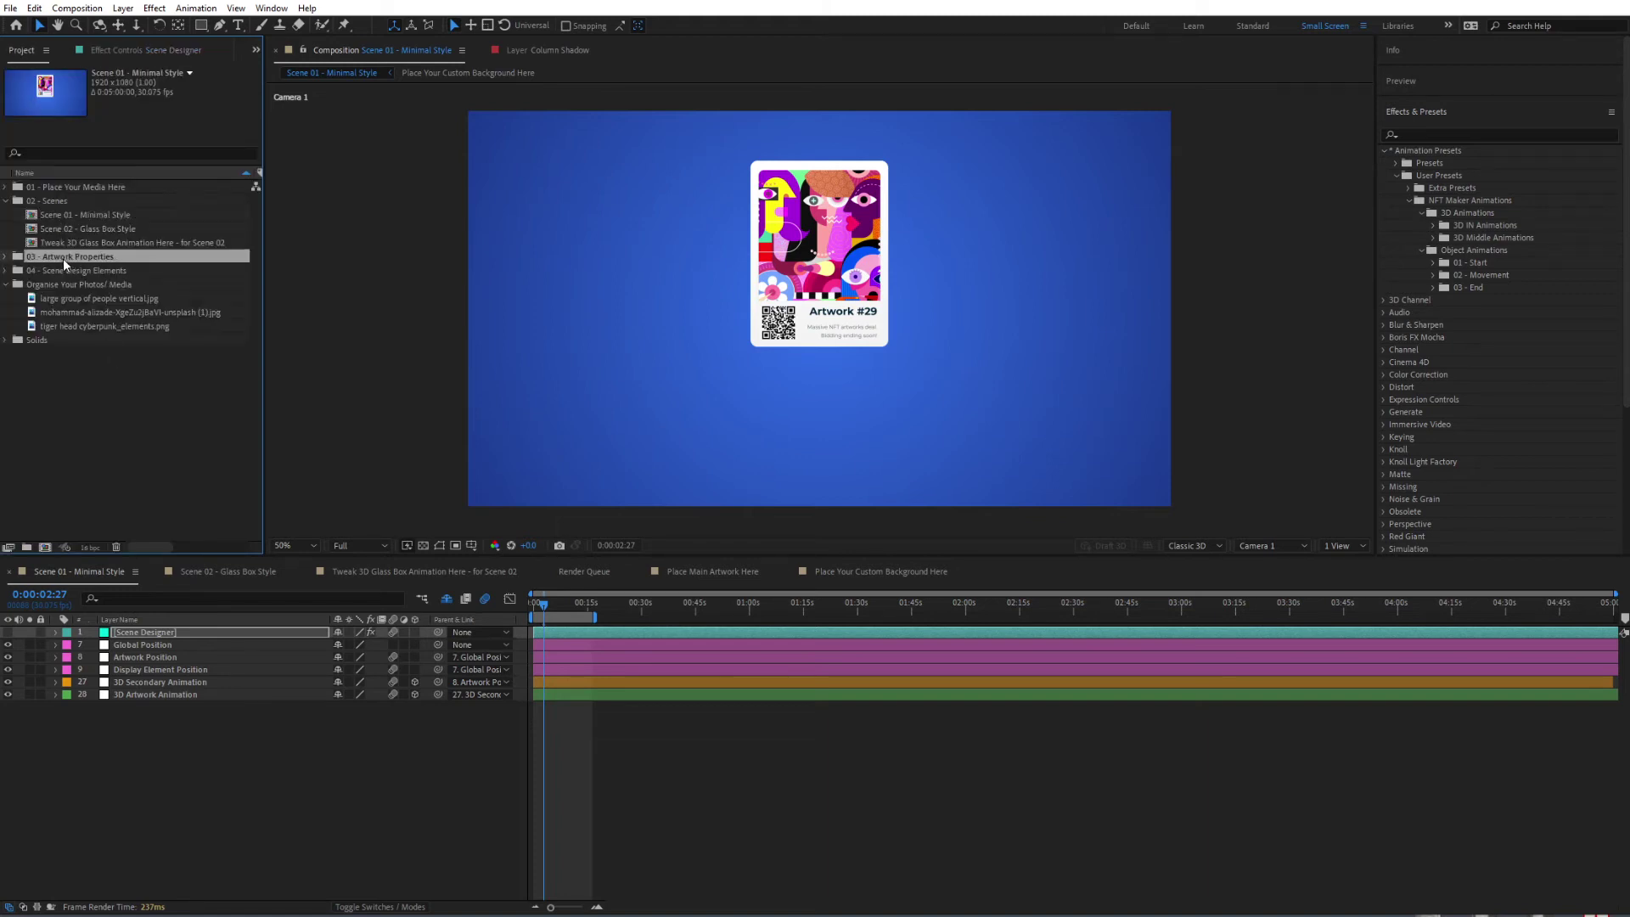
click(6, 258)
click(6, 327)
click(79, 299)
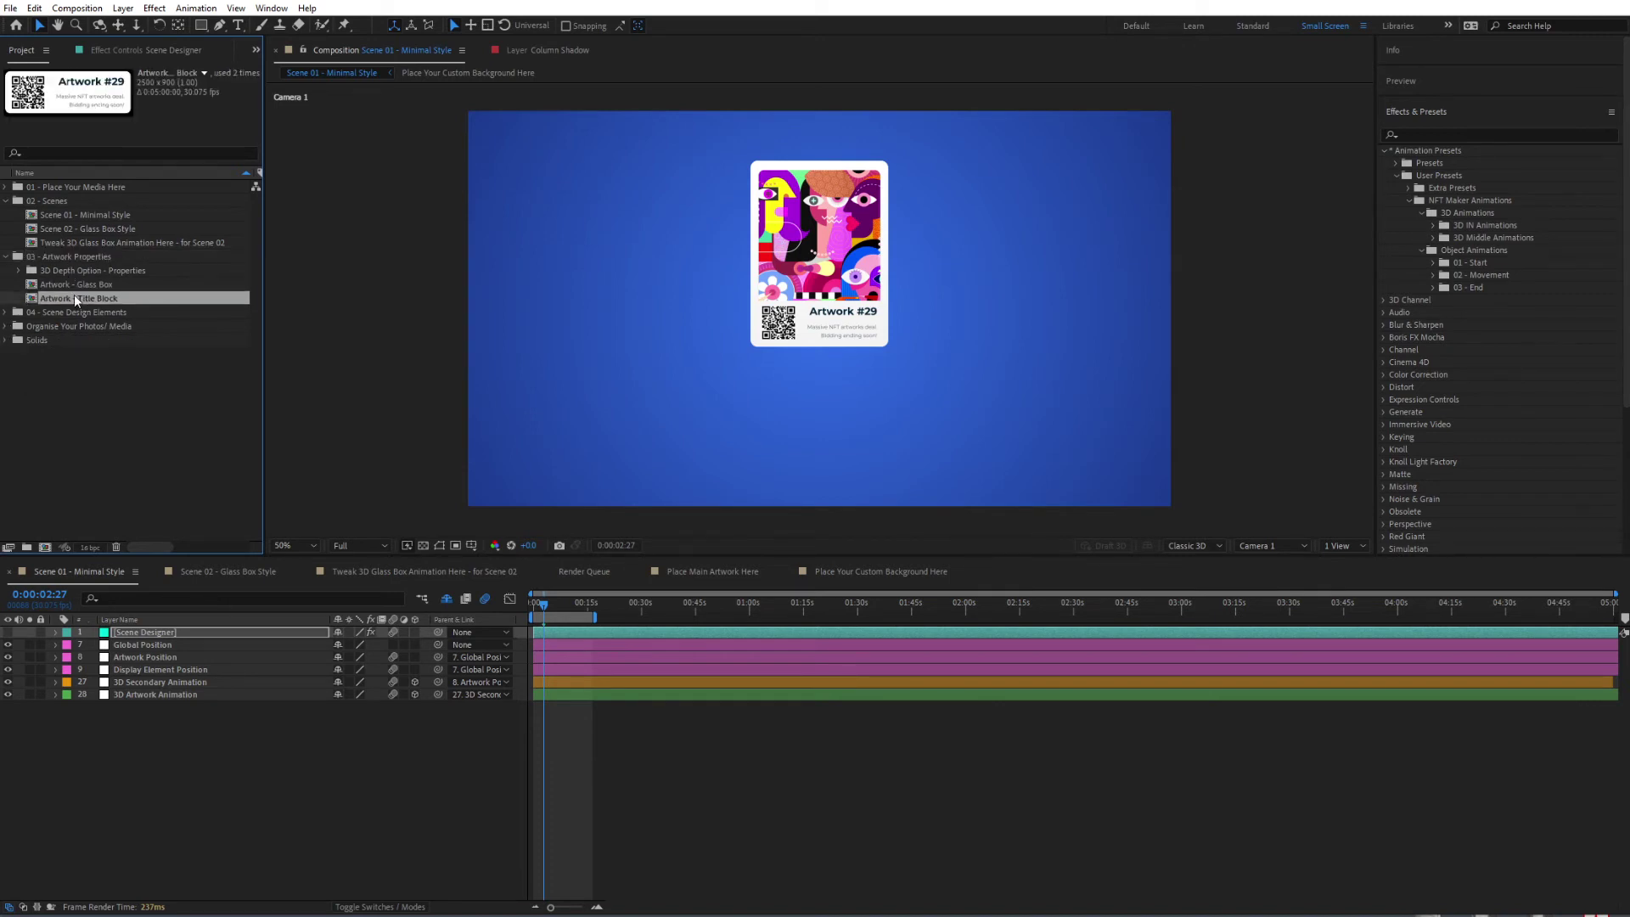
double_click(88, 297)
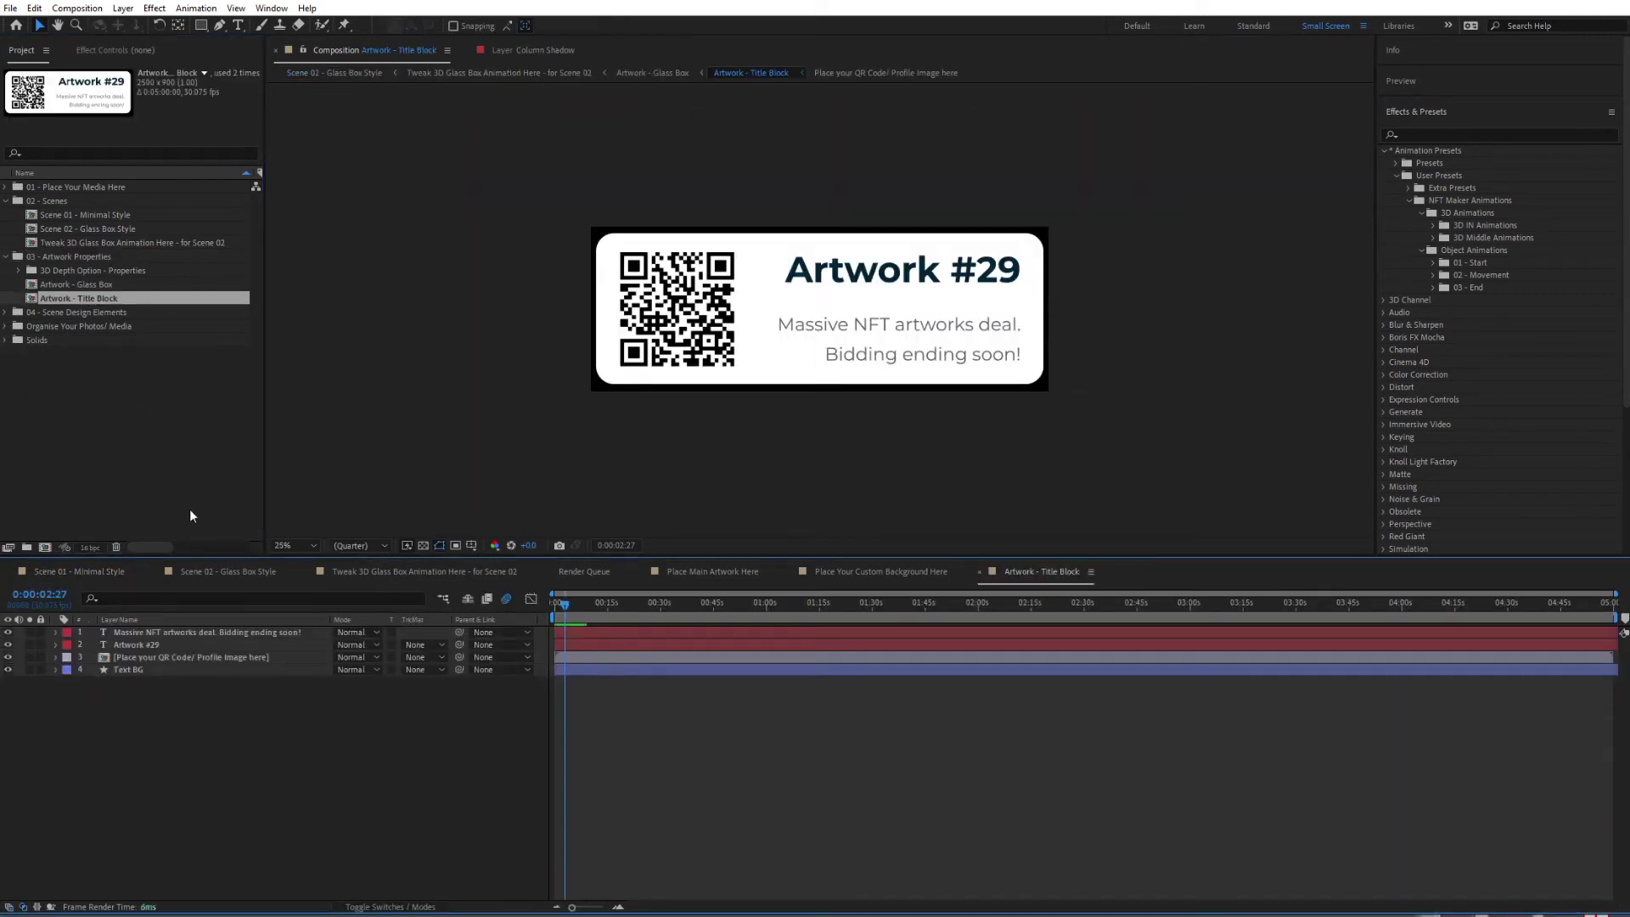
- Examine the title block's editable description text and the Artwork #29 title layer
click(796, 326)
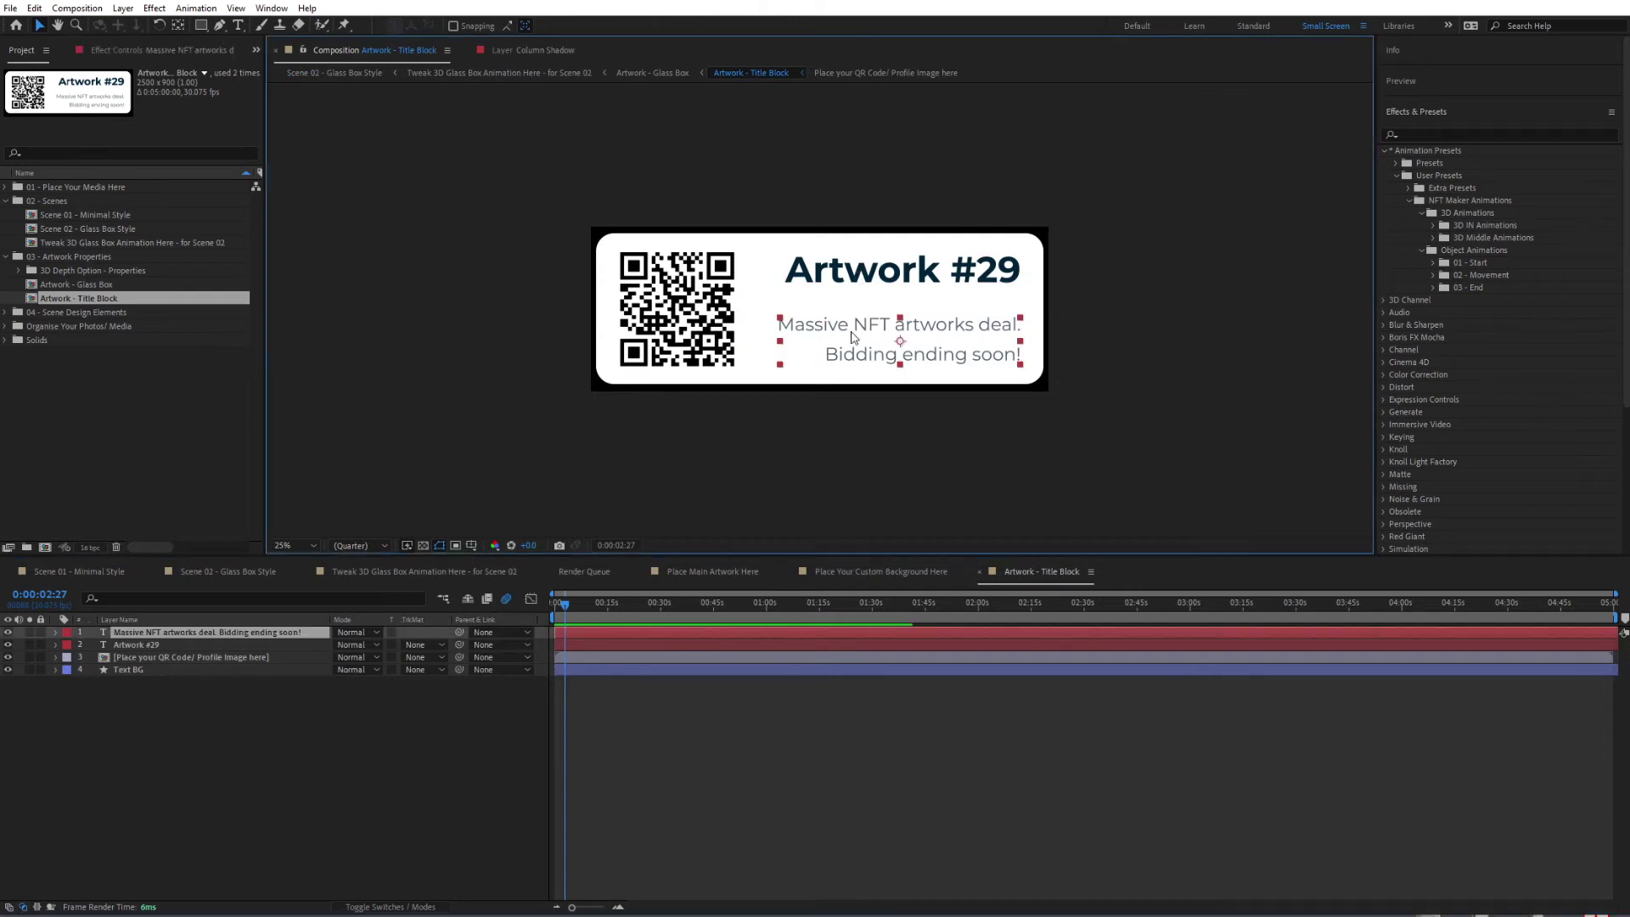
double_click(933, 339)
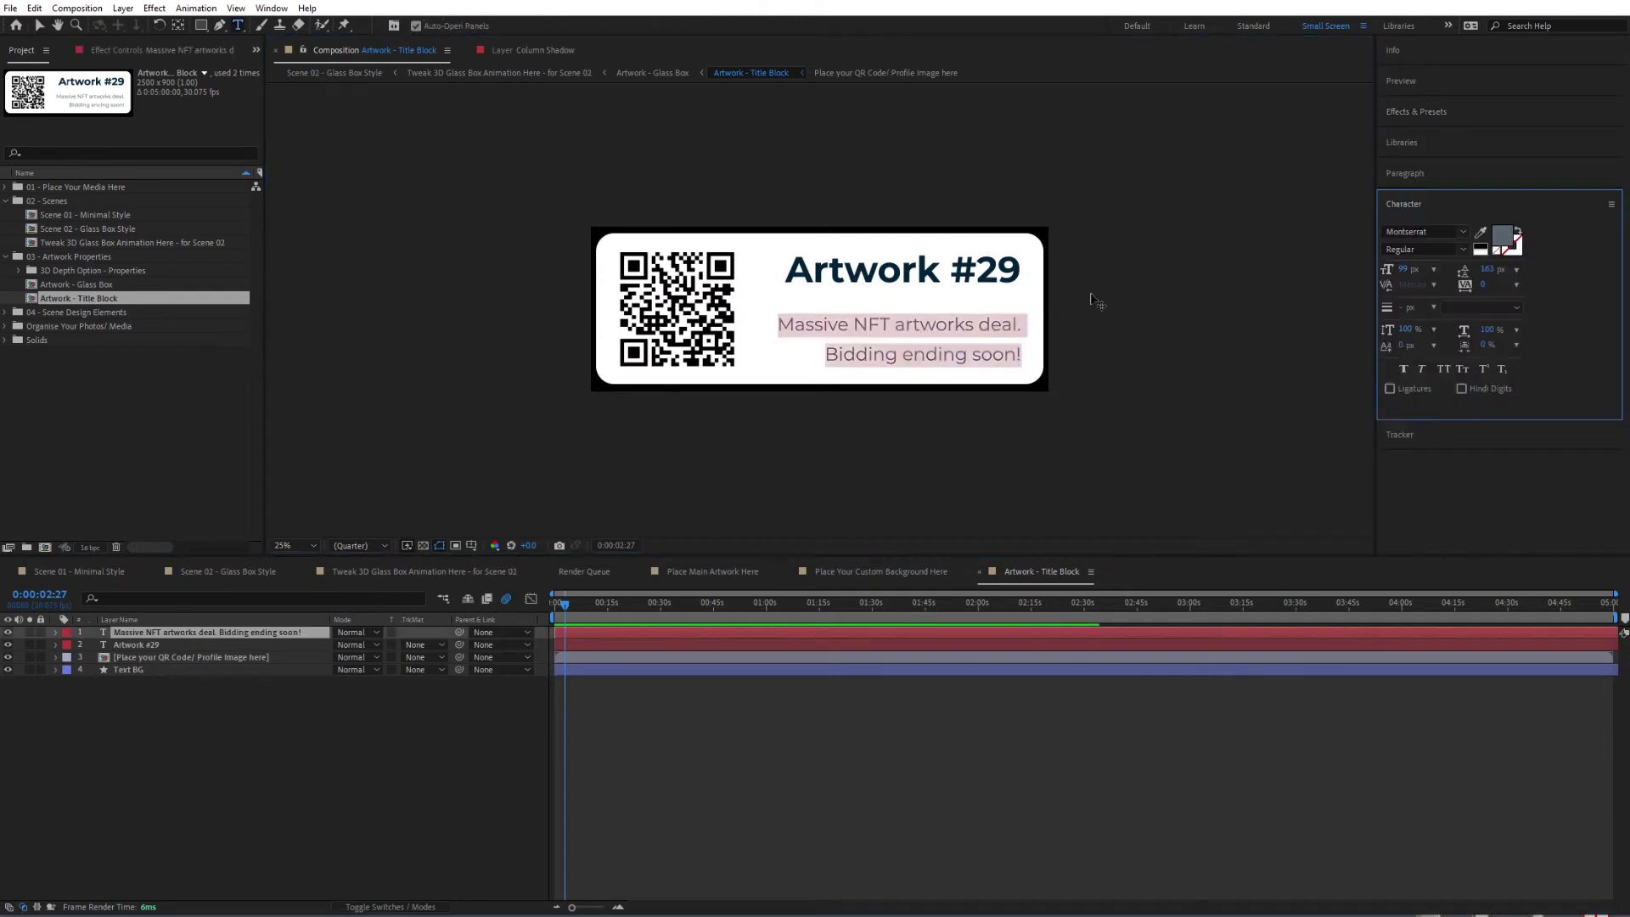
click(889, 326)
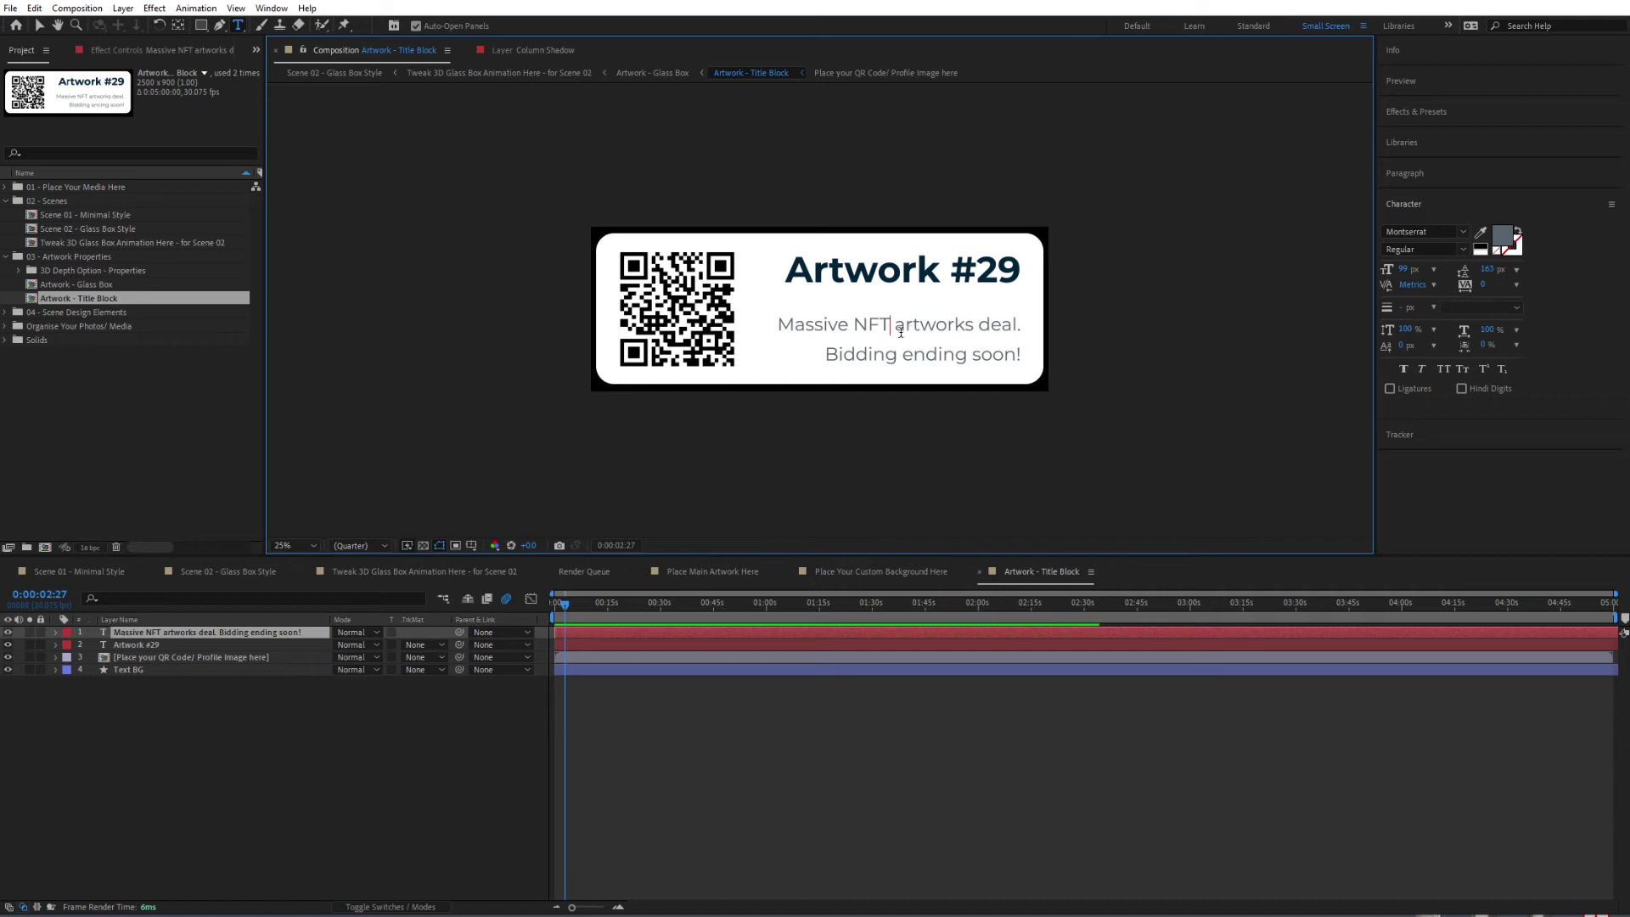
double_click(935, 325)
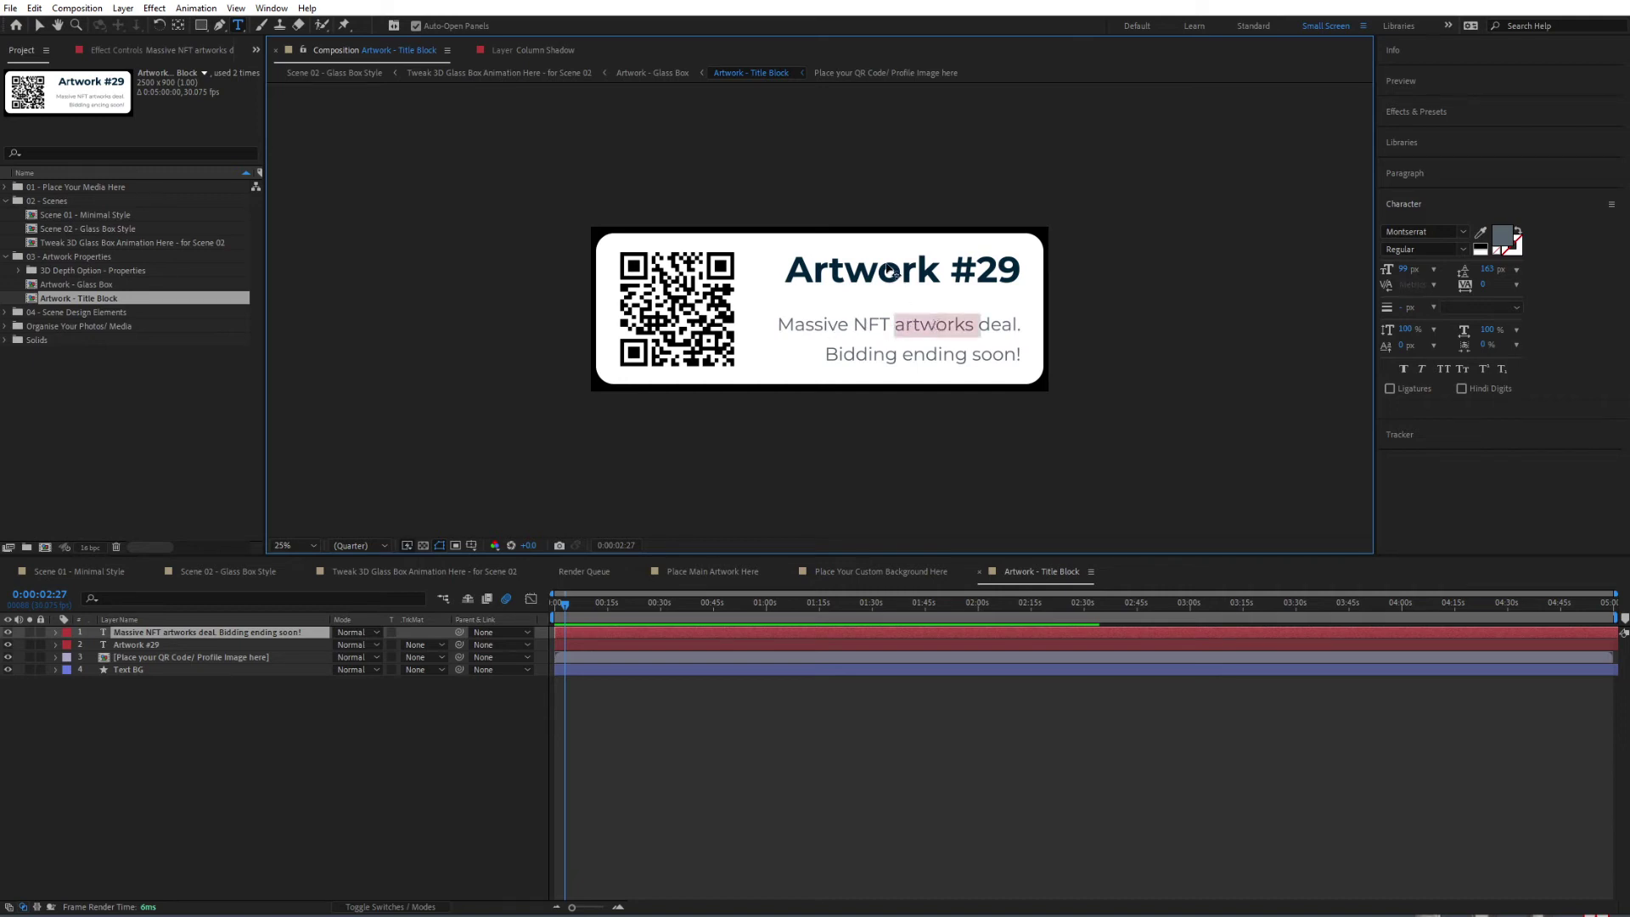
click(348, 728)
click(169, 645)
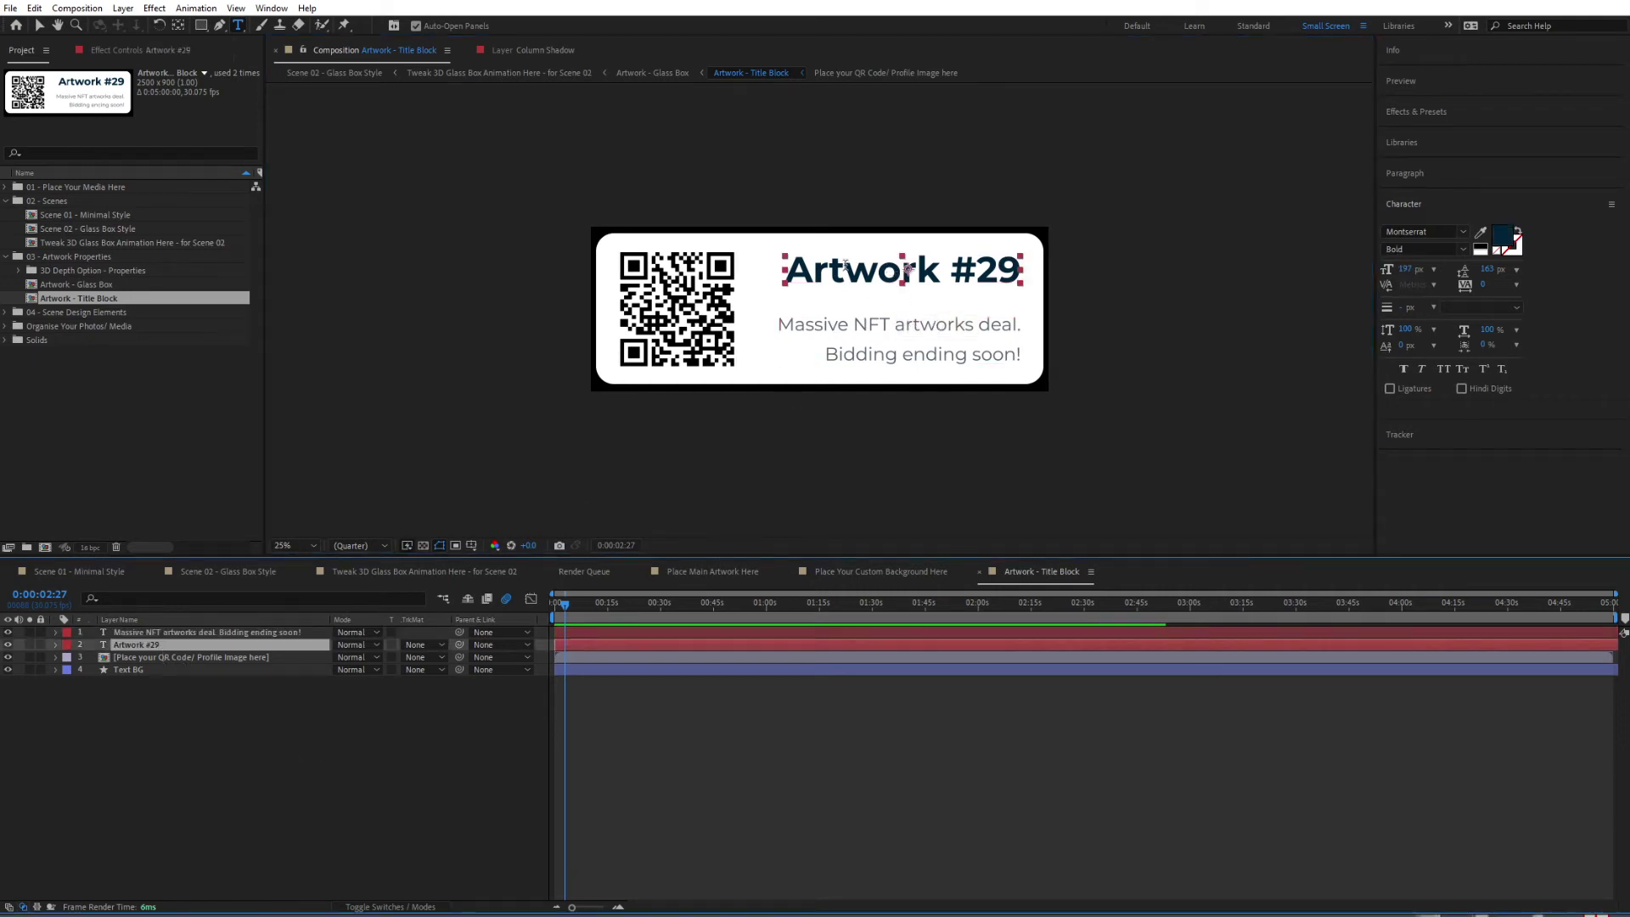
- Change the fill color of the Text BG shape layer and undo the change
click(153, 670)
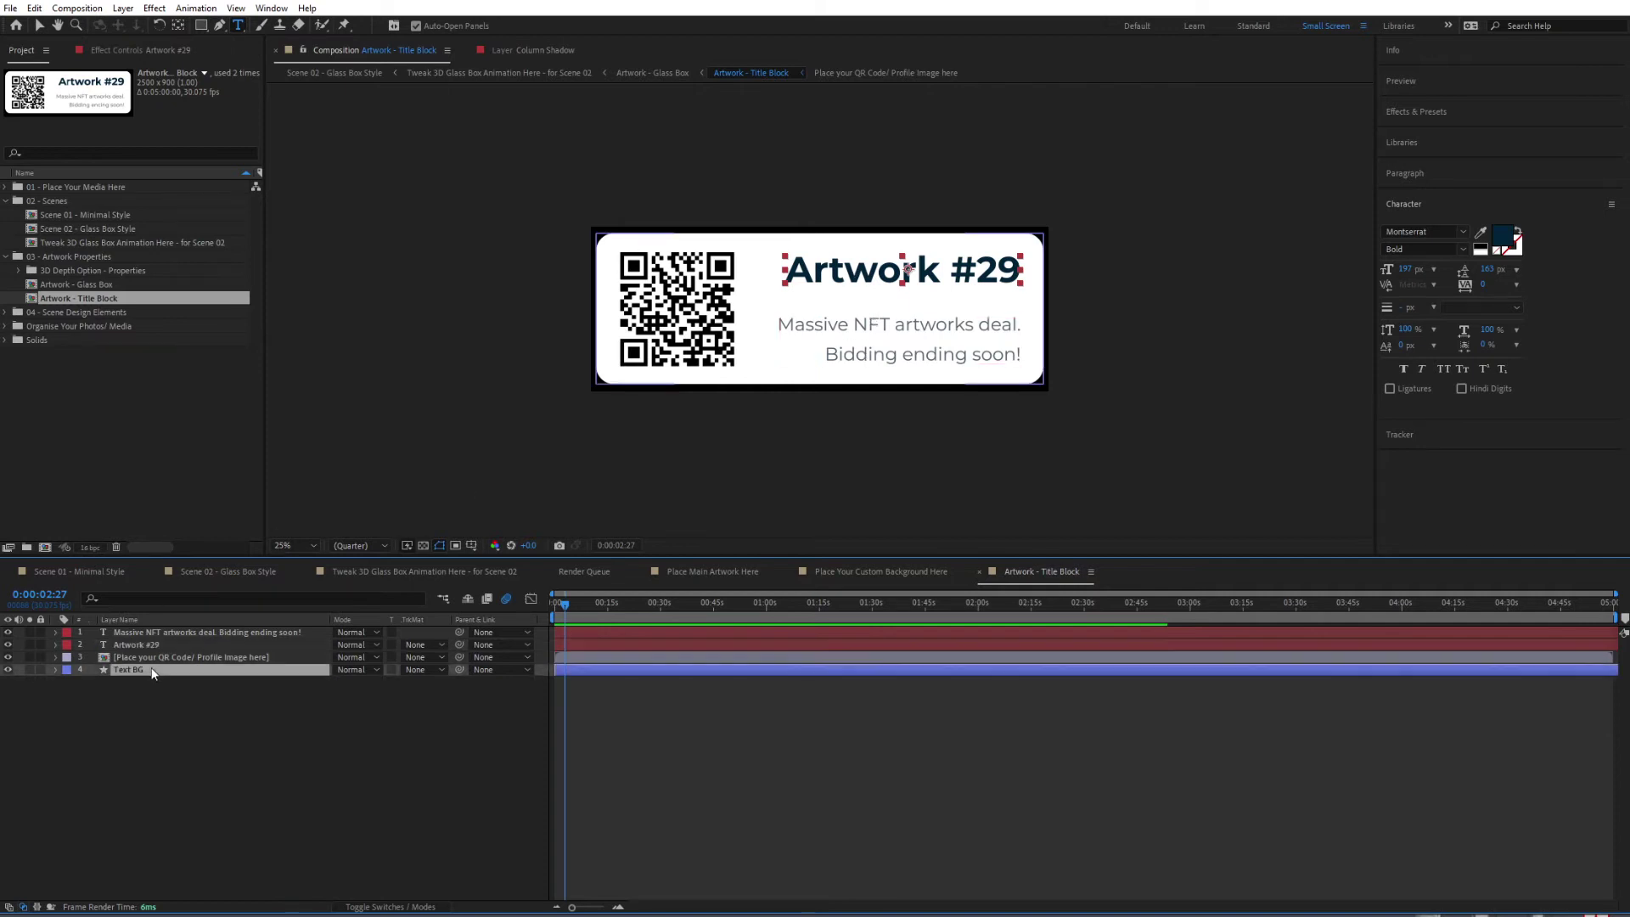
click(119, 51)
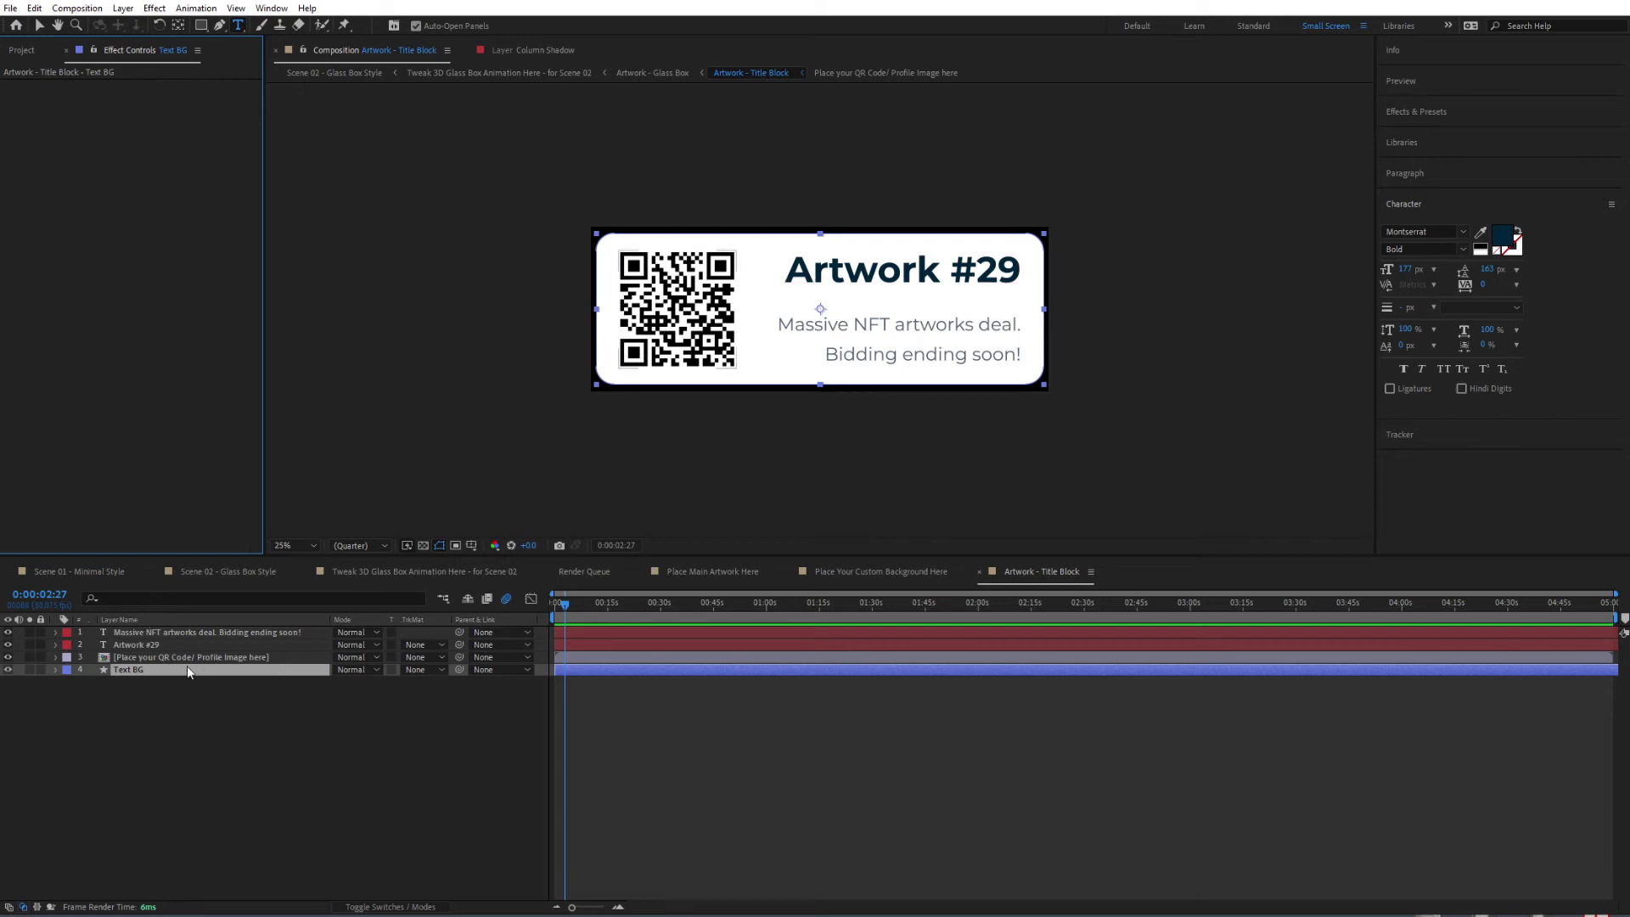
click(41, 27)
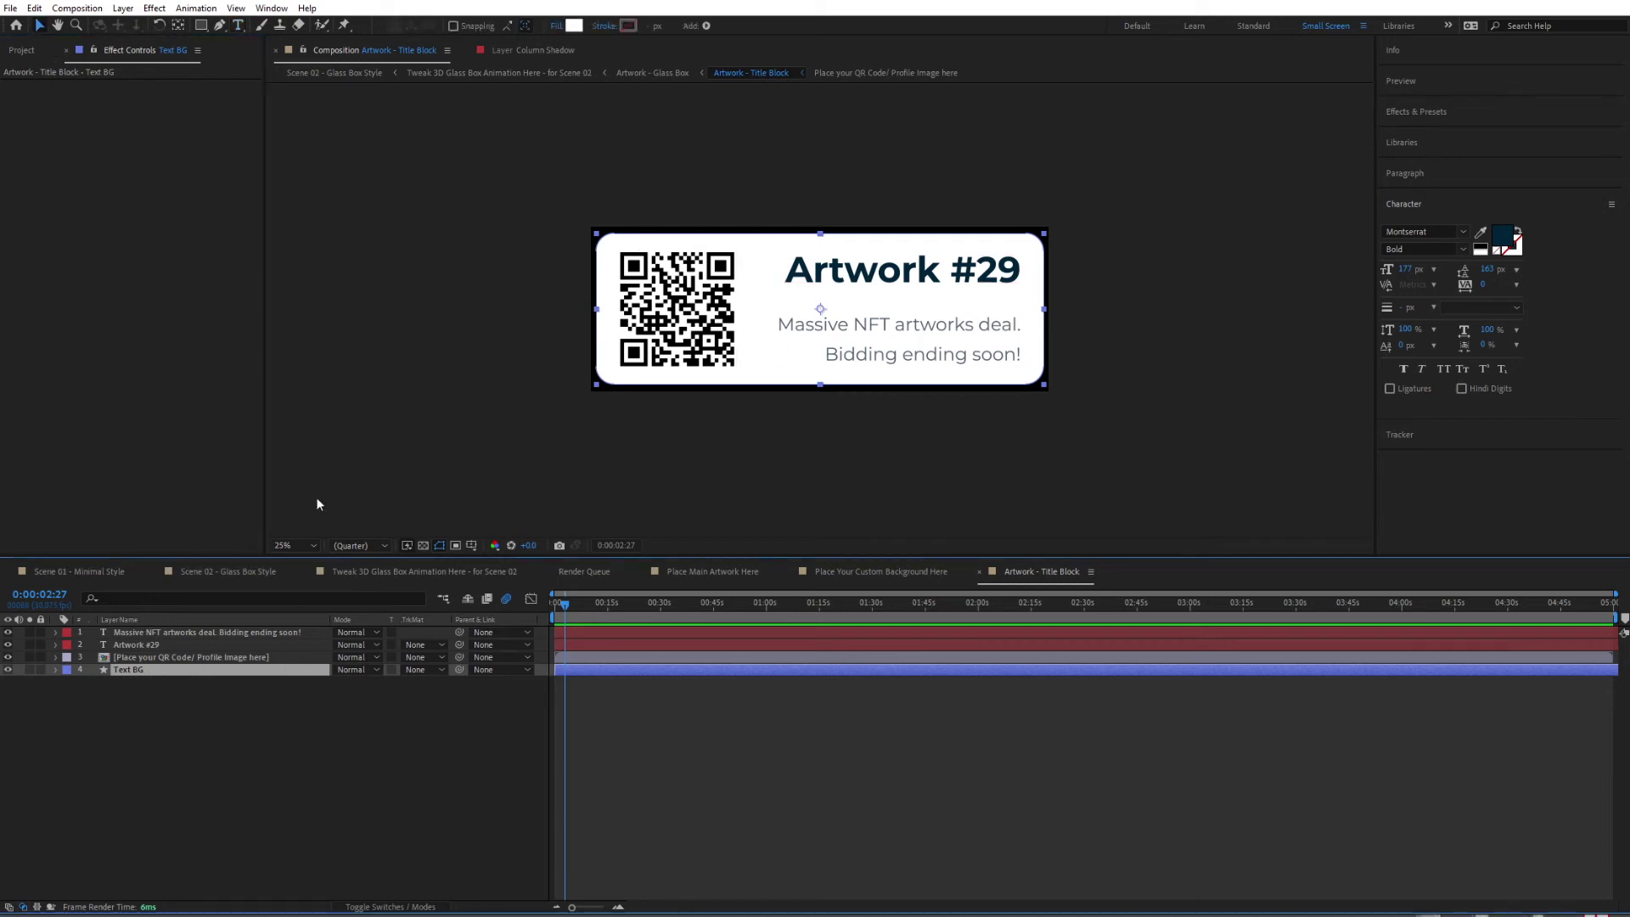
click(574, 25)
click(444, 370)
drag(444, 370, 428, 347)
click(584, 283)
key(ctrl+z)
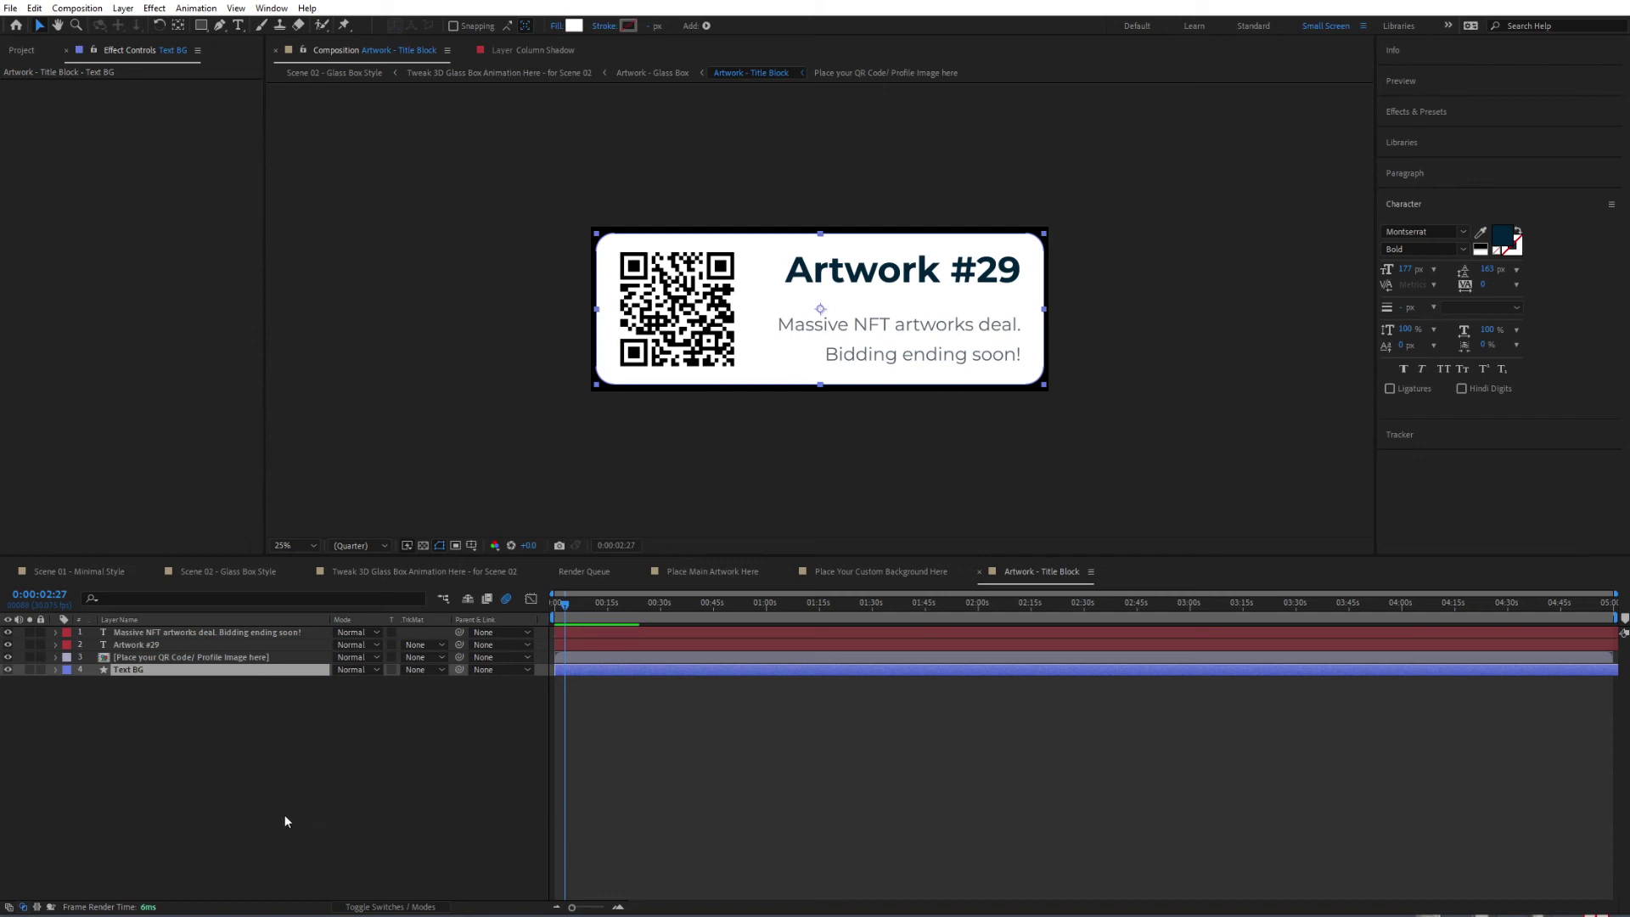
- Close the Artwork - Title Block composition and return to Scene 01 - Minimal Style
click(284, 814)
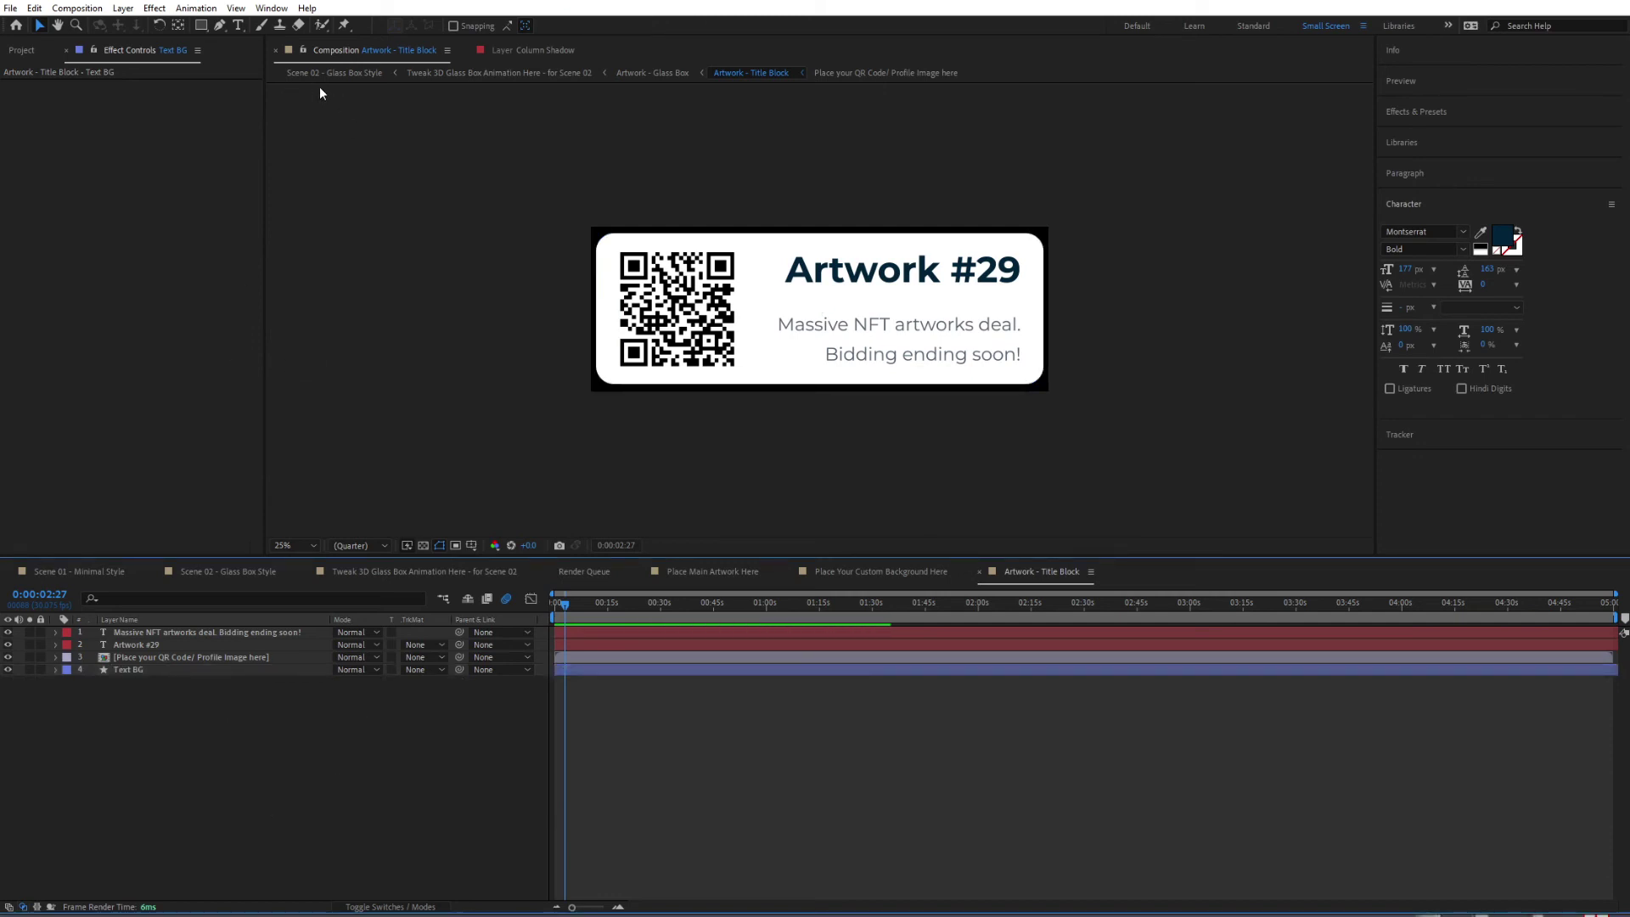
click(980, 574)
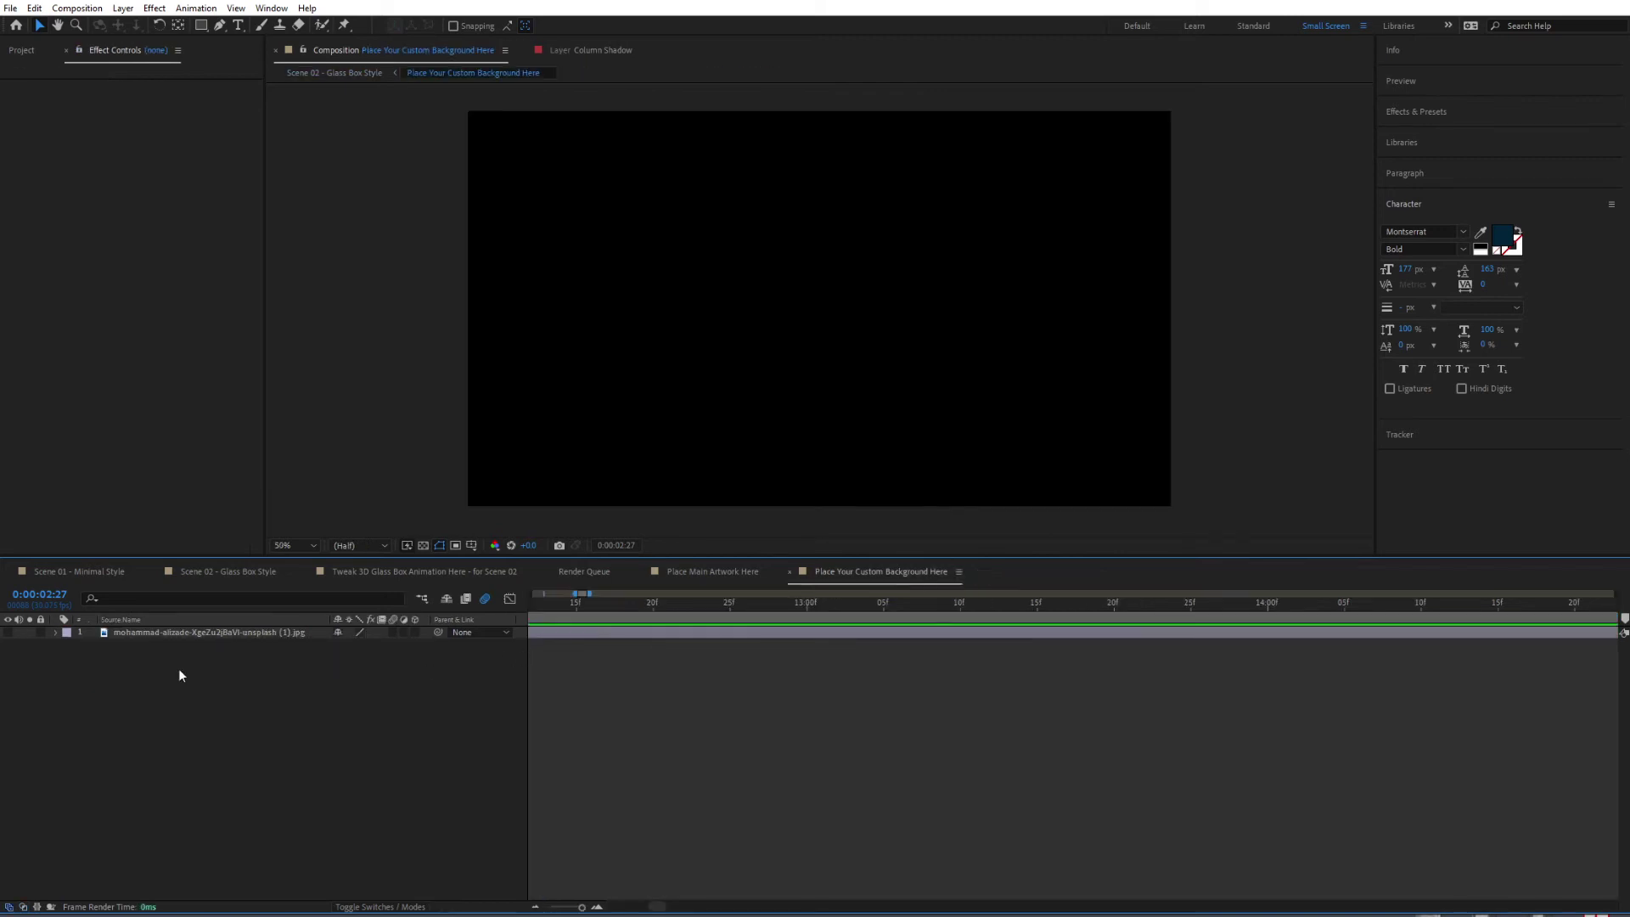
click(107, 571)
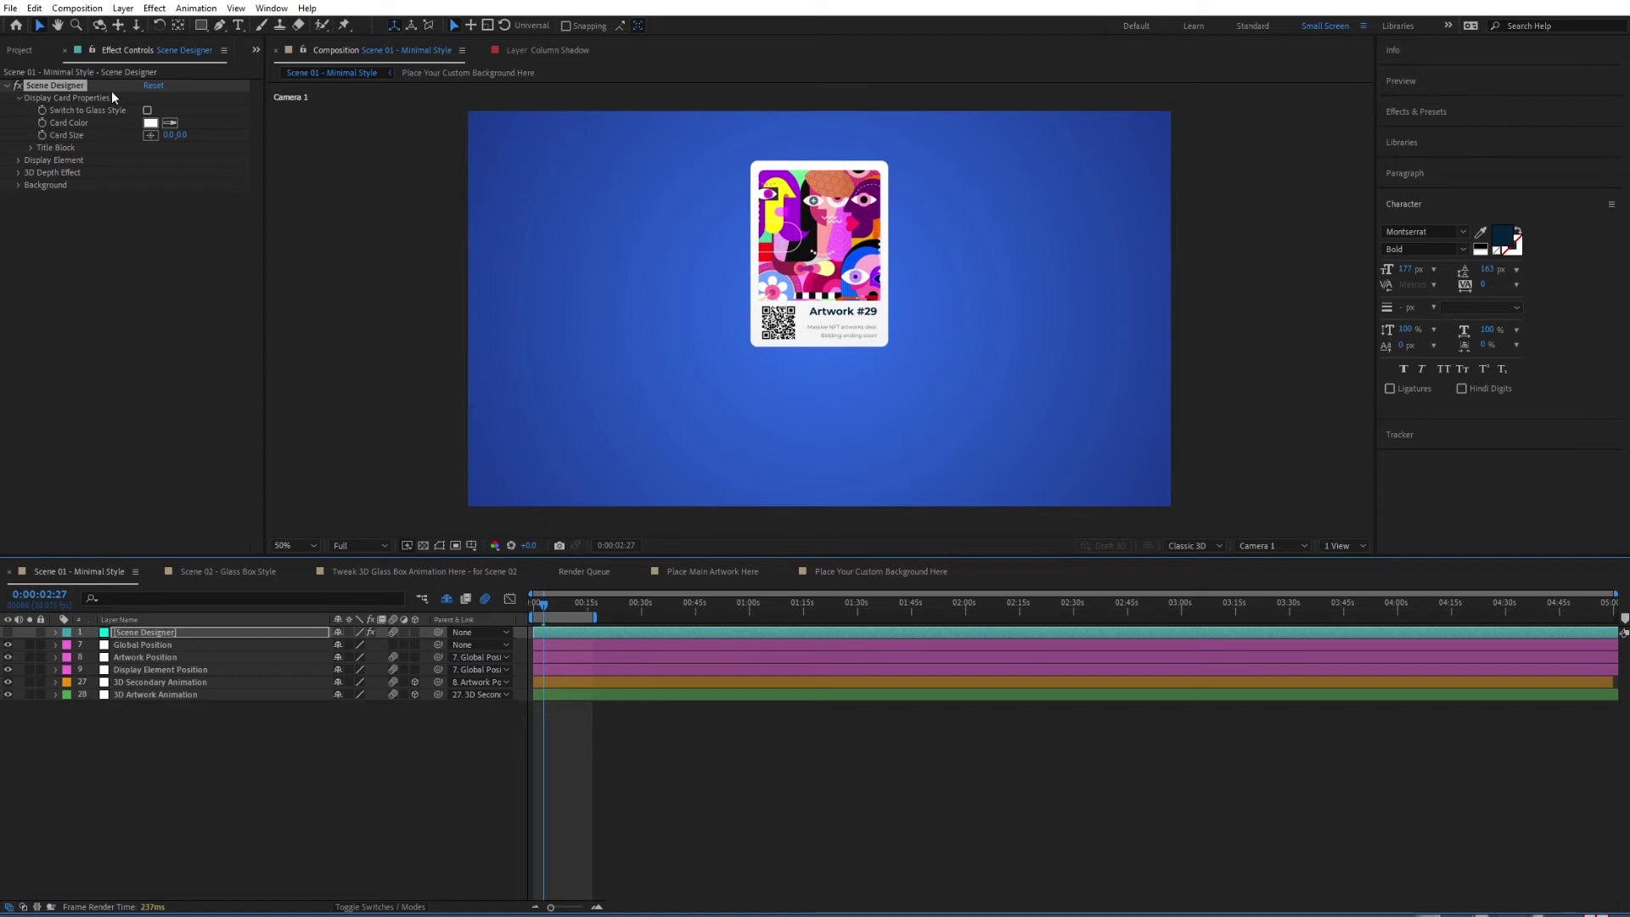
- Collapse Display Card Properties, expand the Display Element settings and add a platform to the scene
click(20, 99)
click(19, 111)
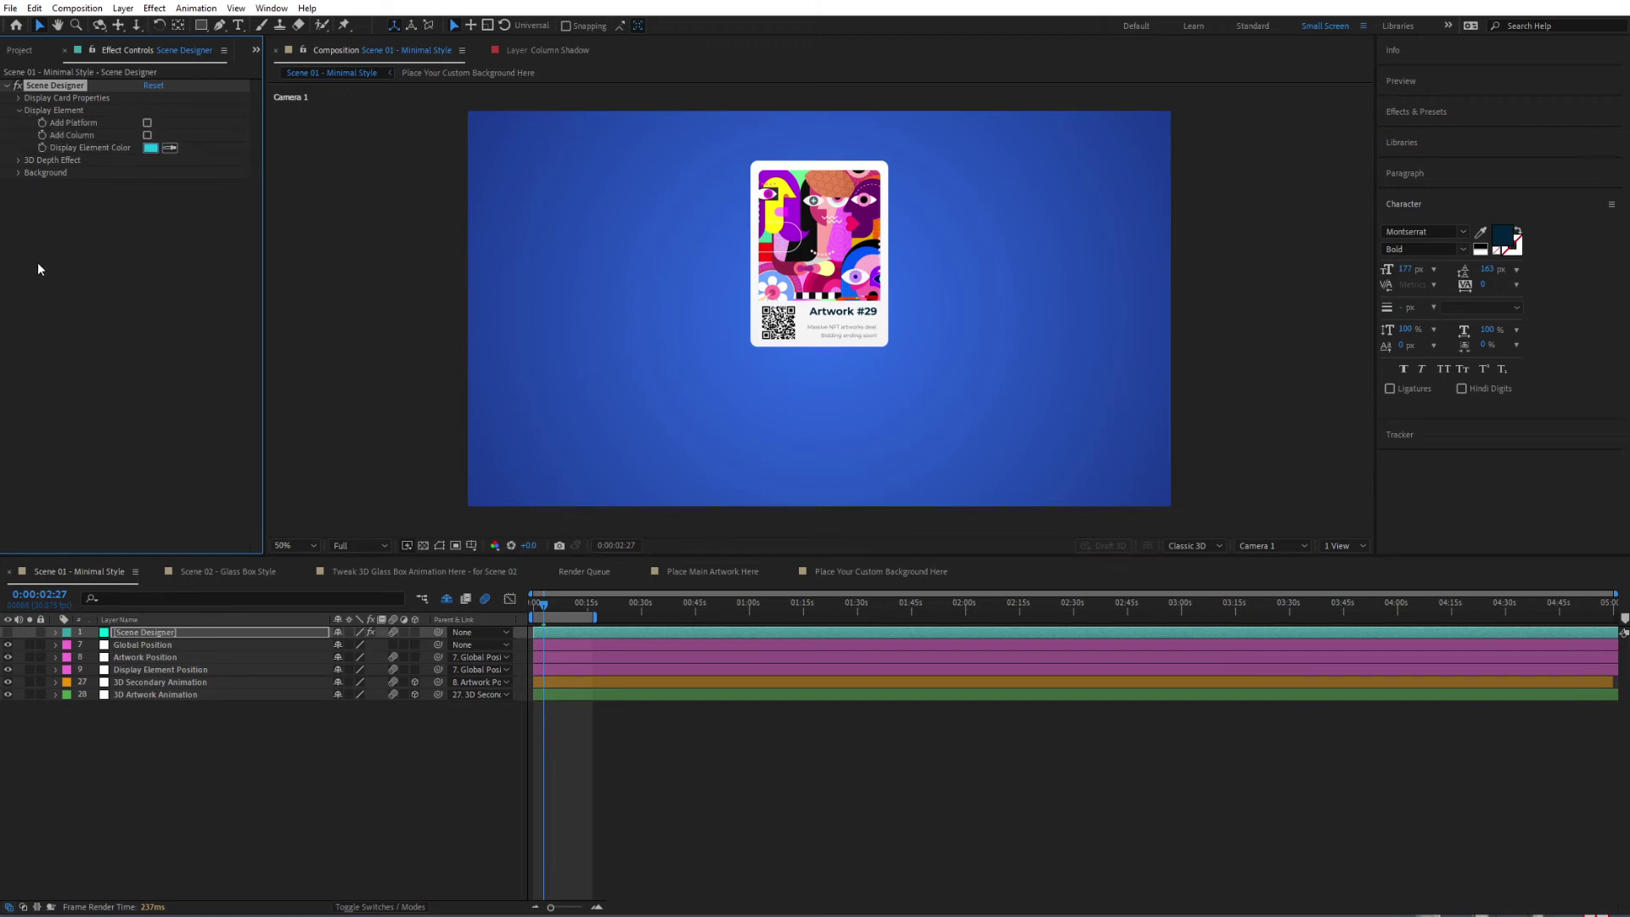
click(147, 123)
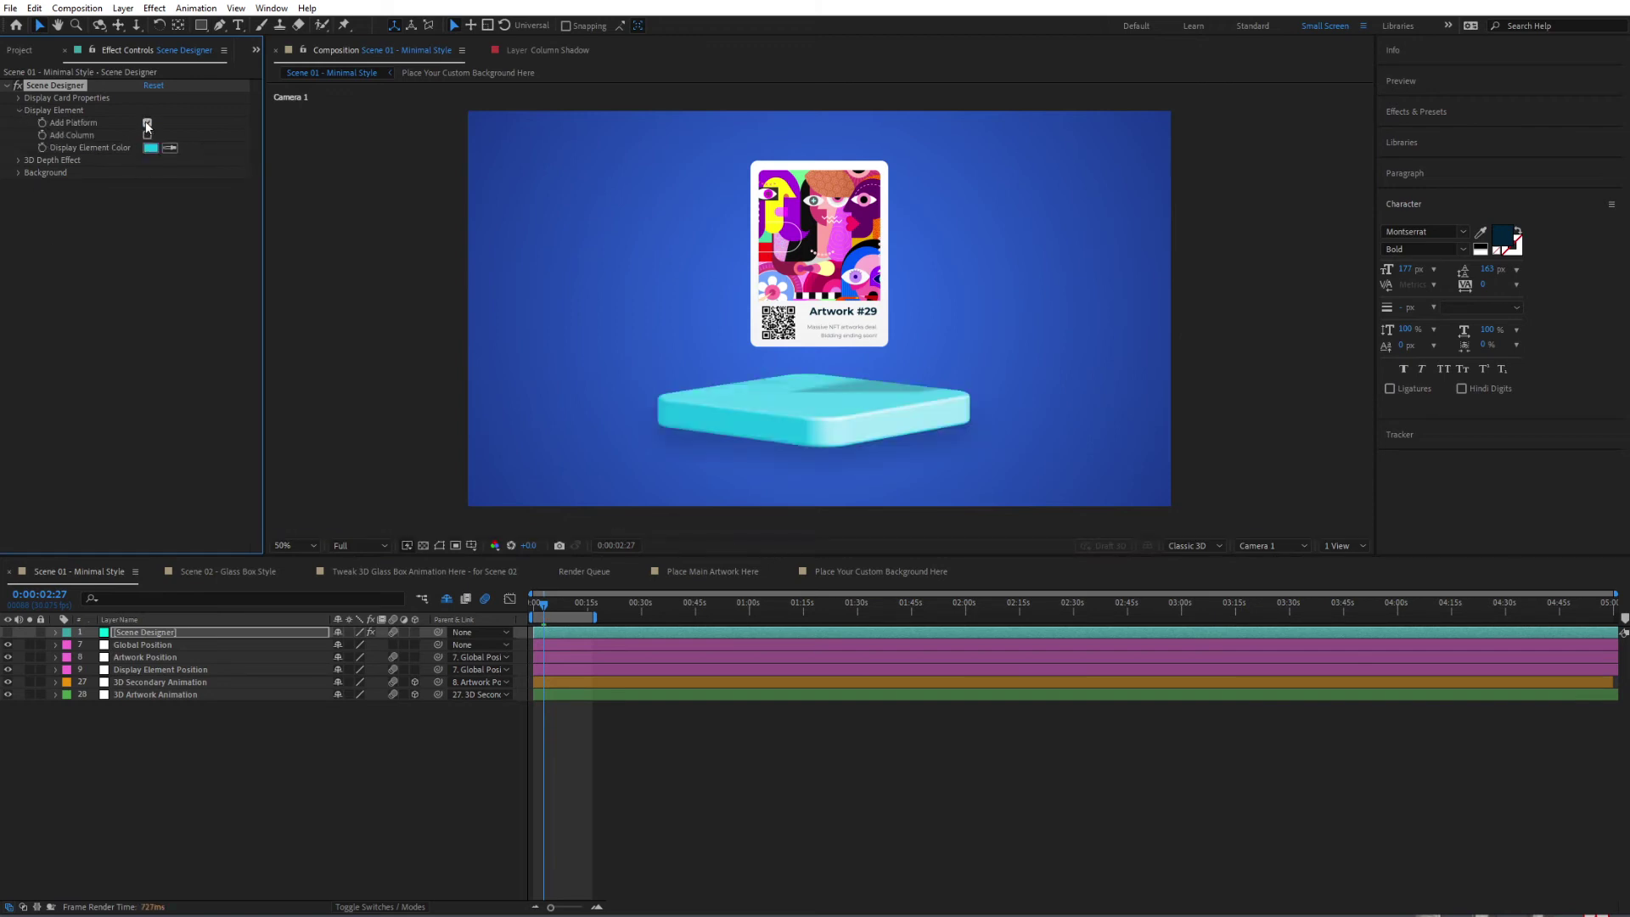
- Replace the platform with a column in the scene and set the display element color to white (FFFFFF)
click(147, 123)
click(147, 135)
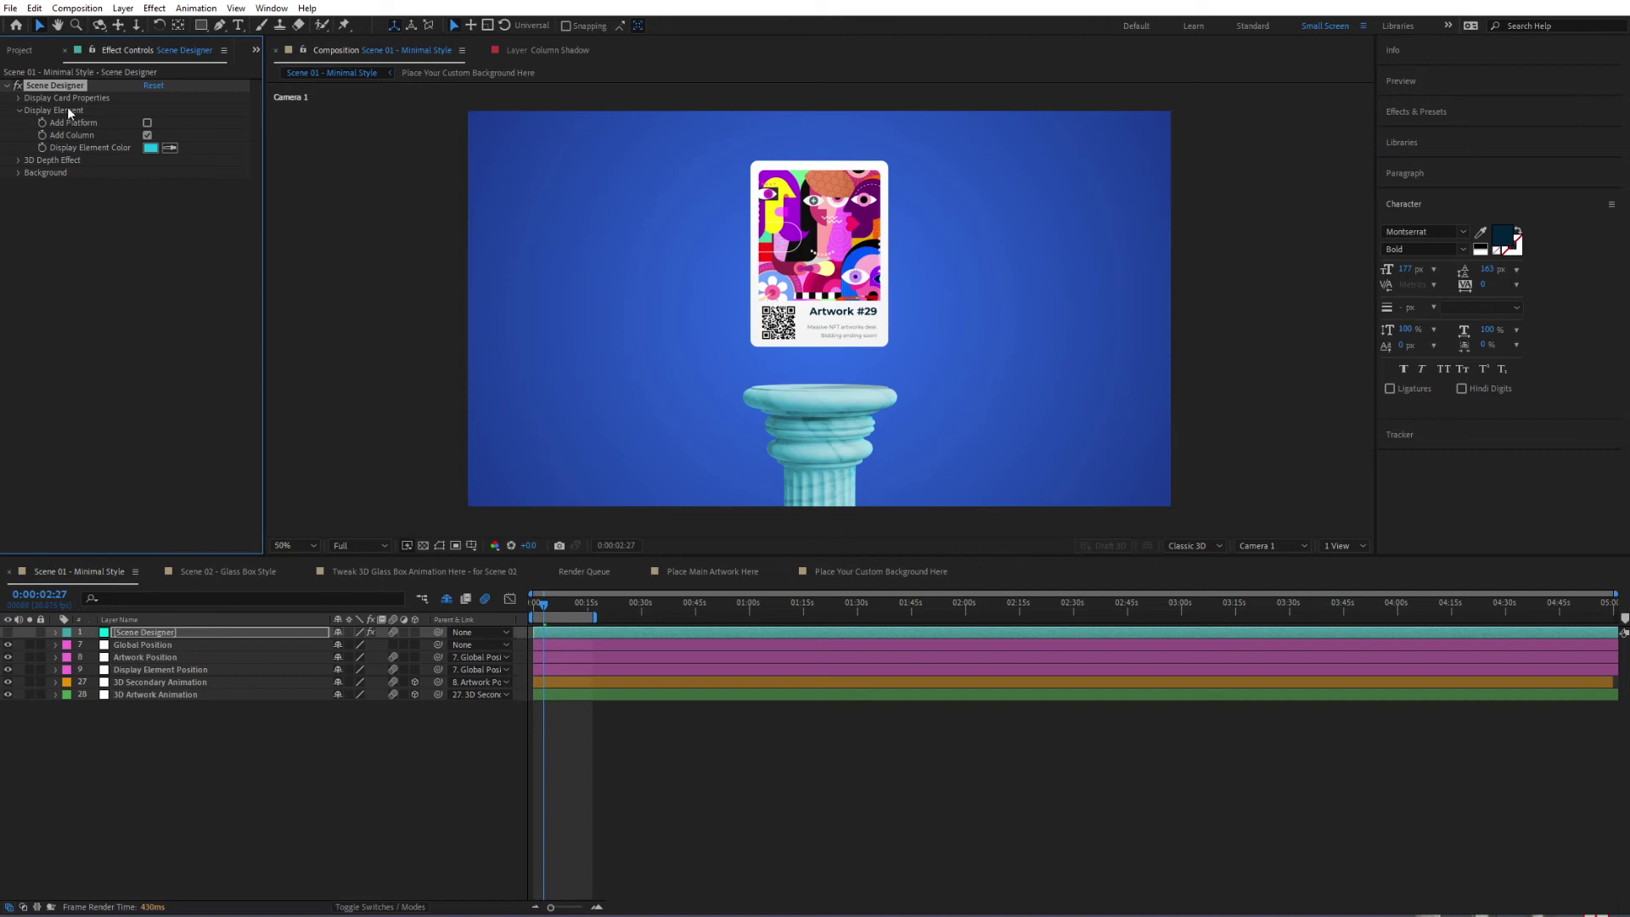
click(150, 148)
click(265, 282)
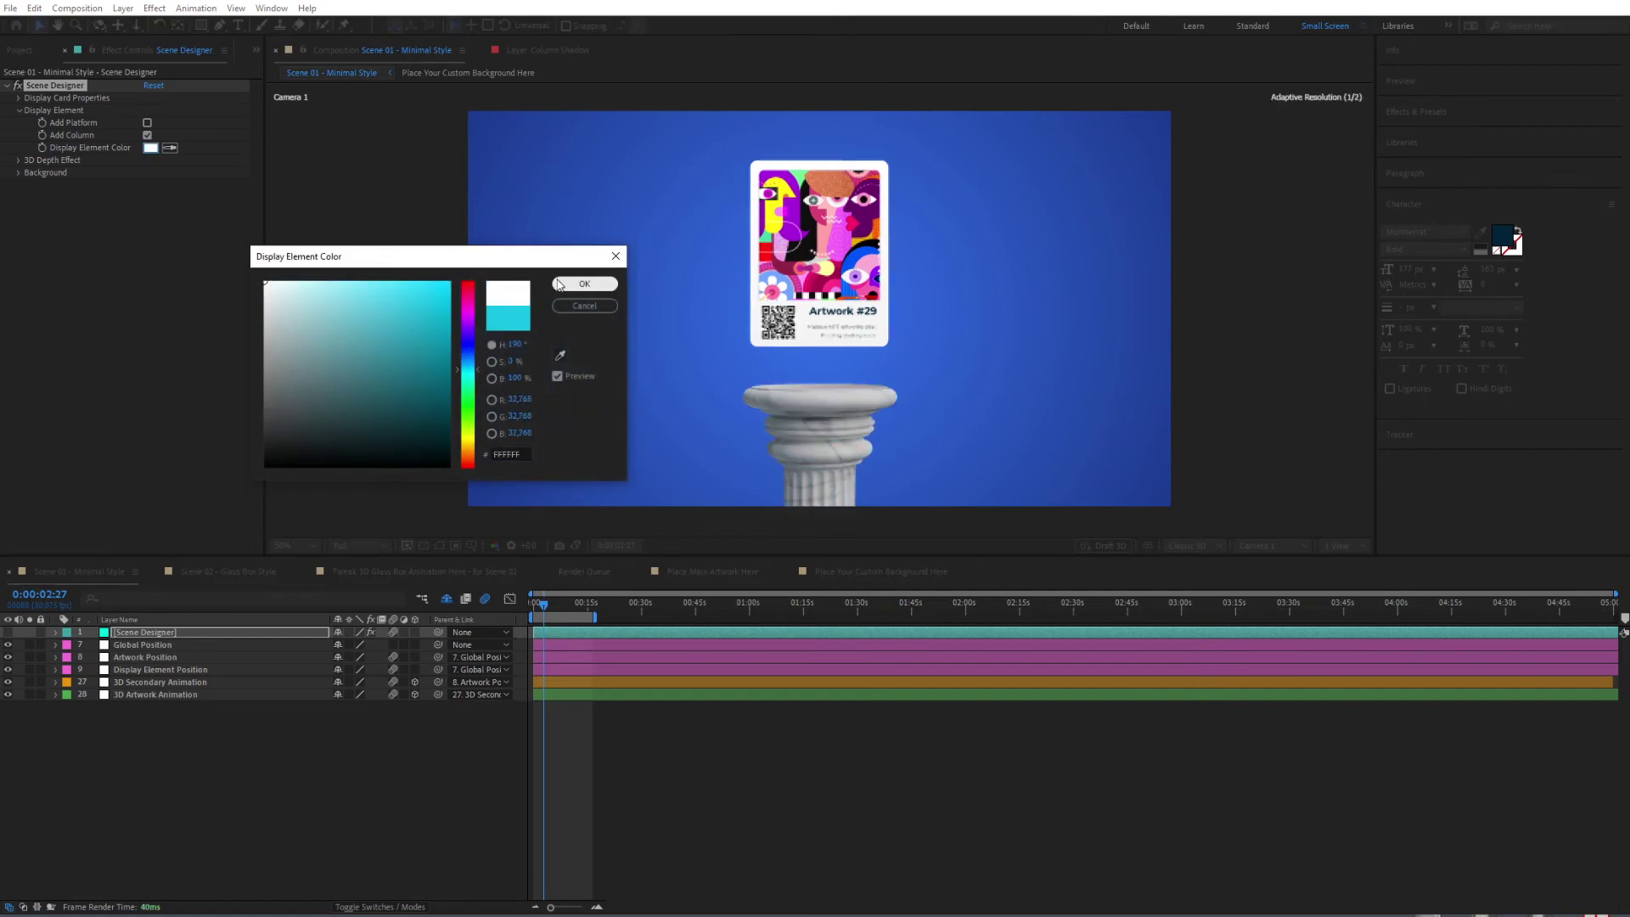
click(560, 285)
- Change the display element color to purple and collapse the Display Element settings
click(150, 148)
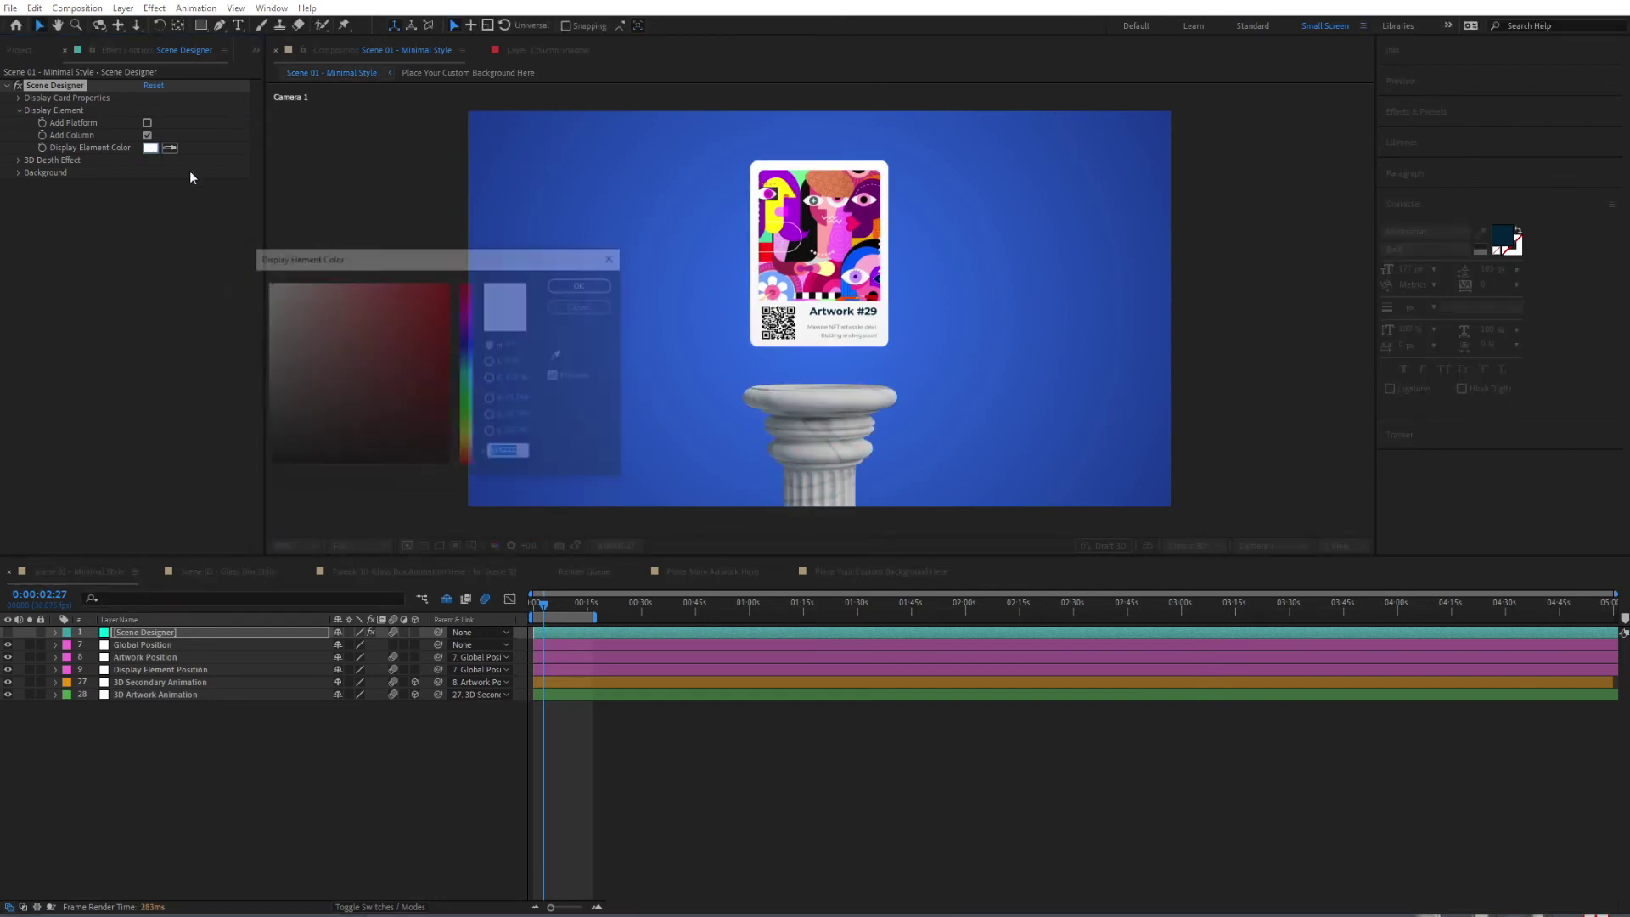
click(468, 325)
click(440, 321)
click(422, 308)
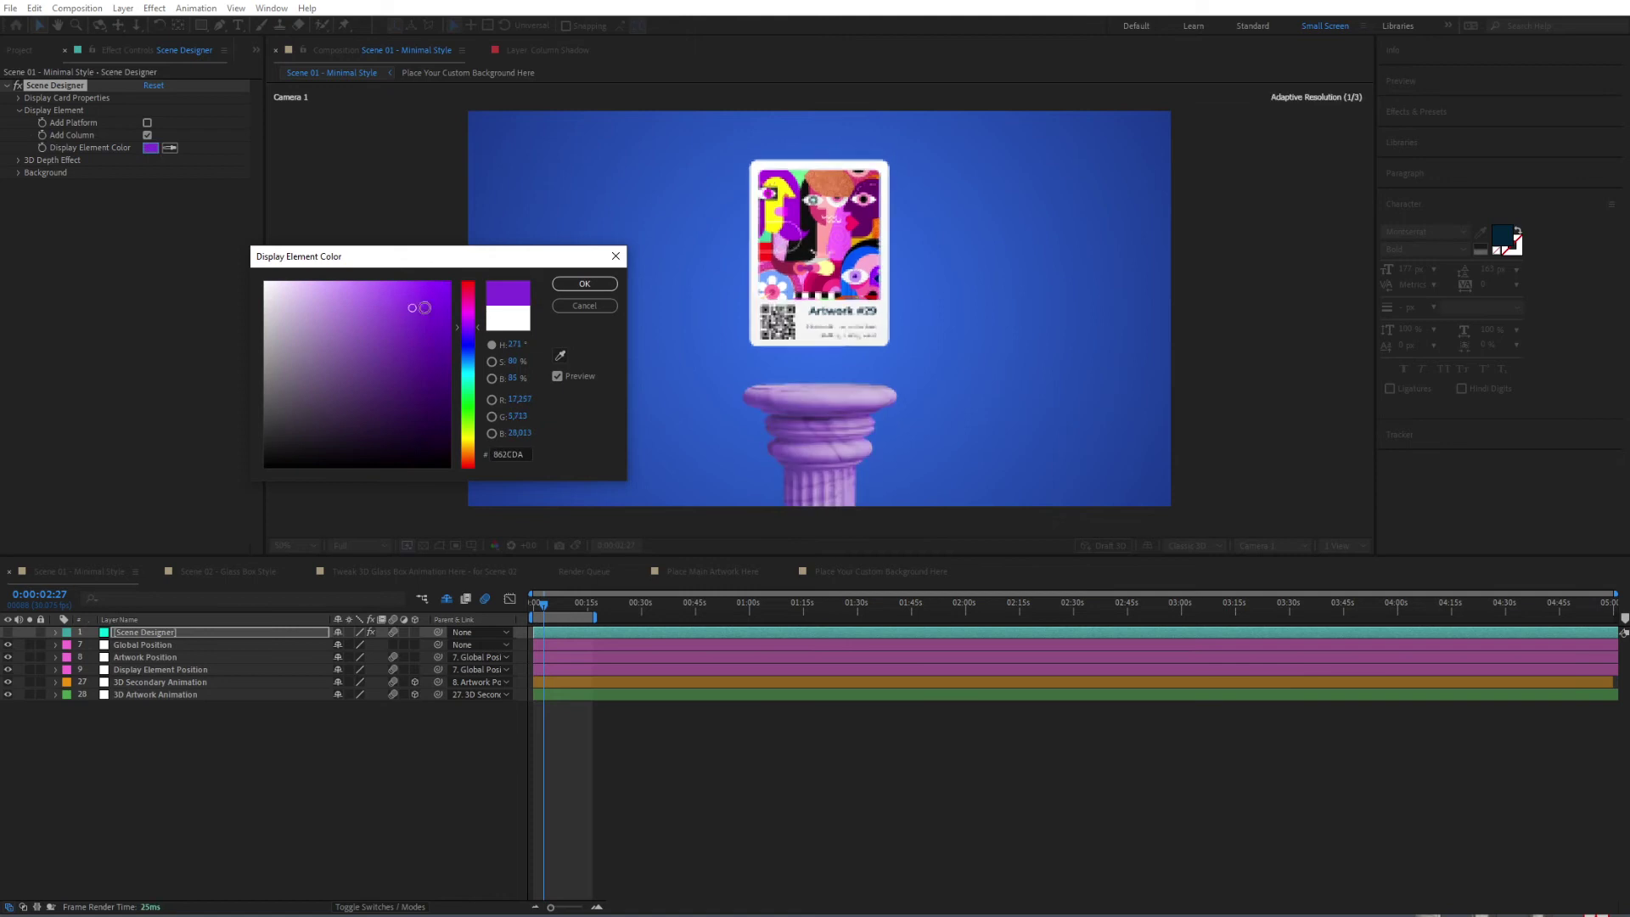
click(585, 283)
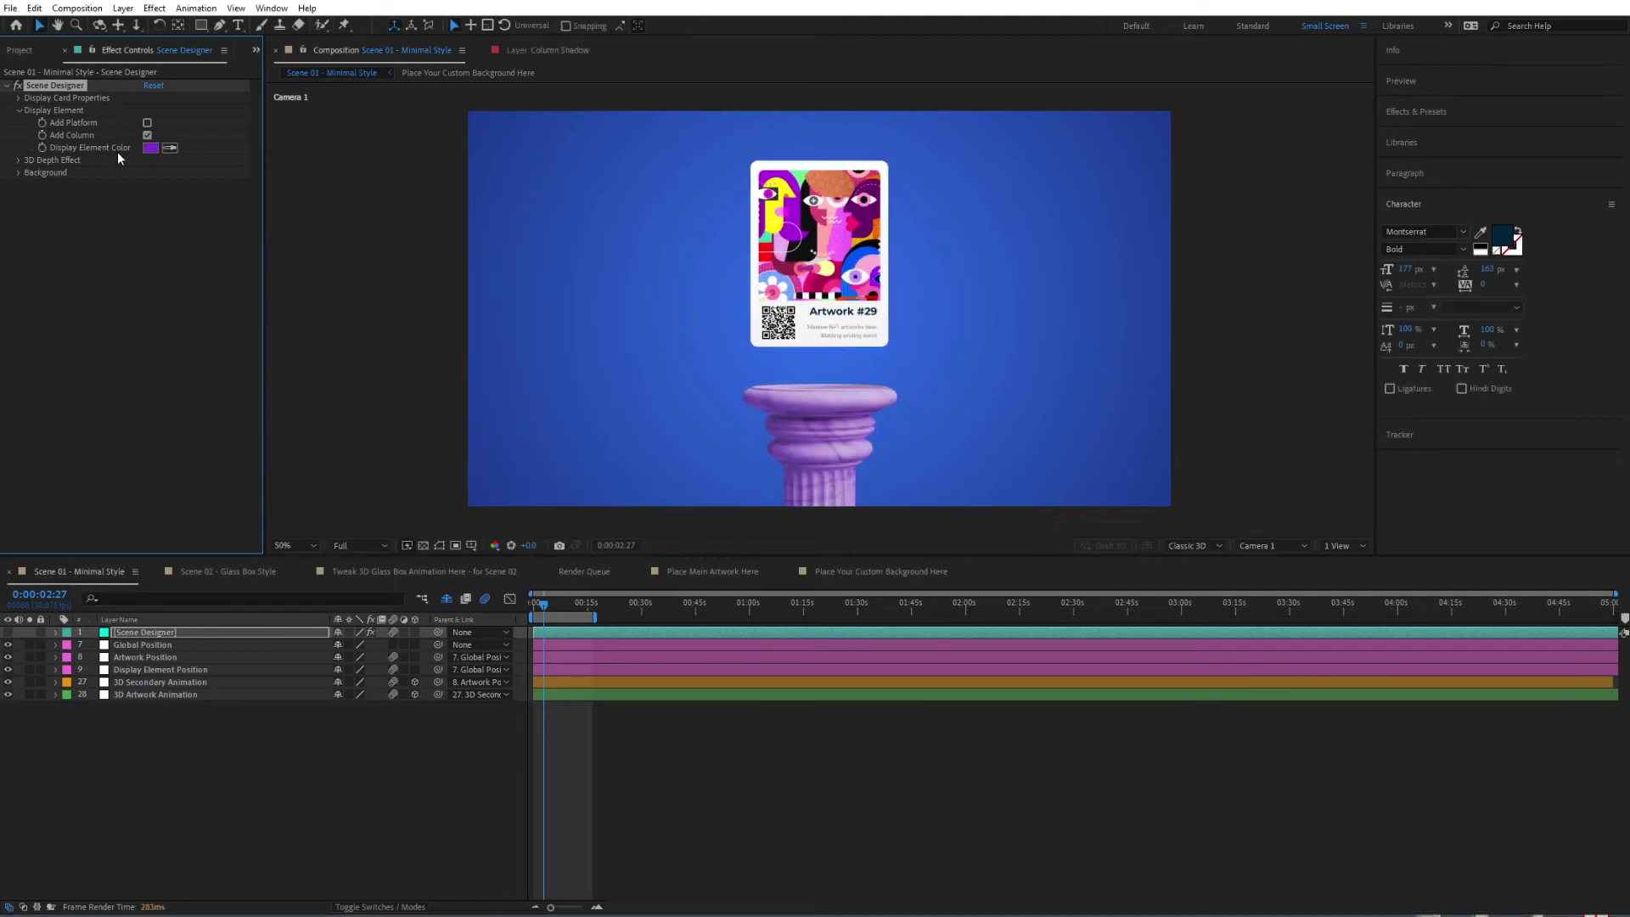
click(18, 112)
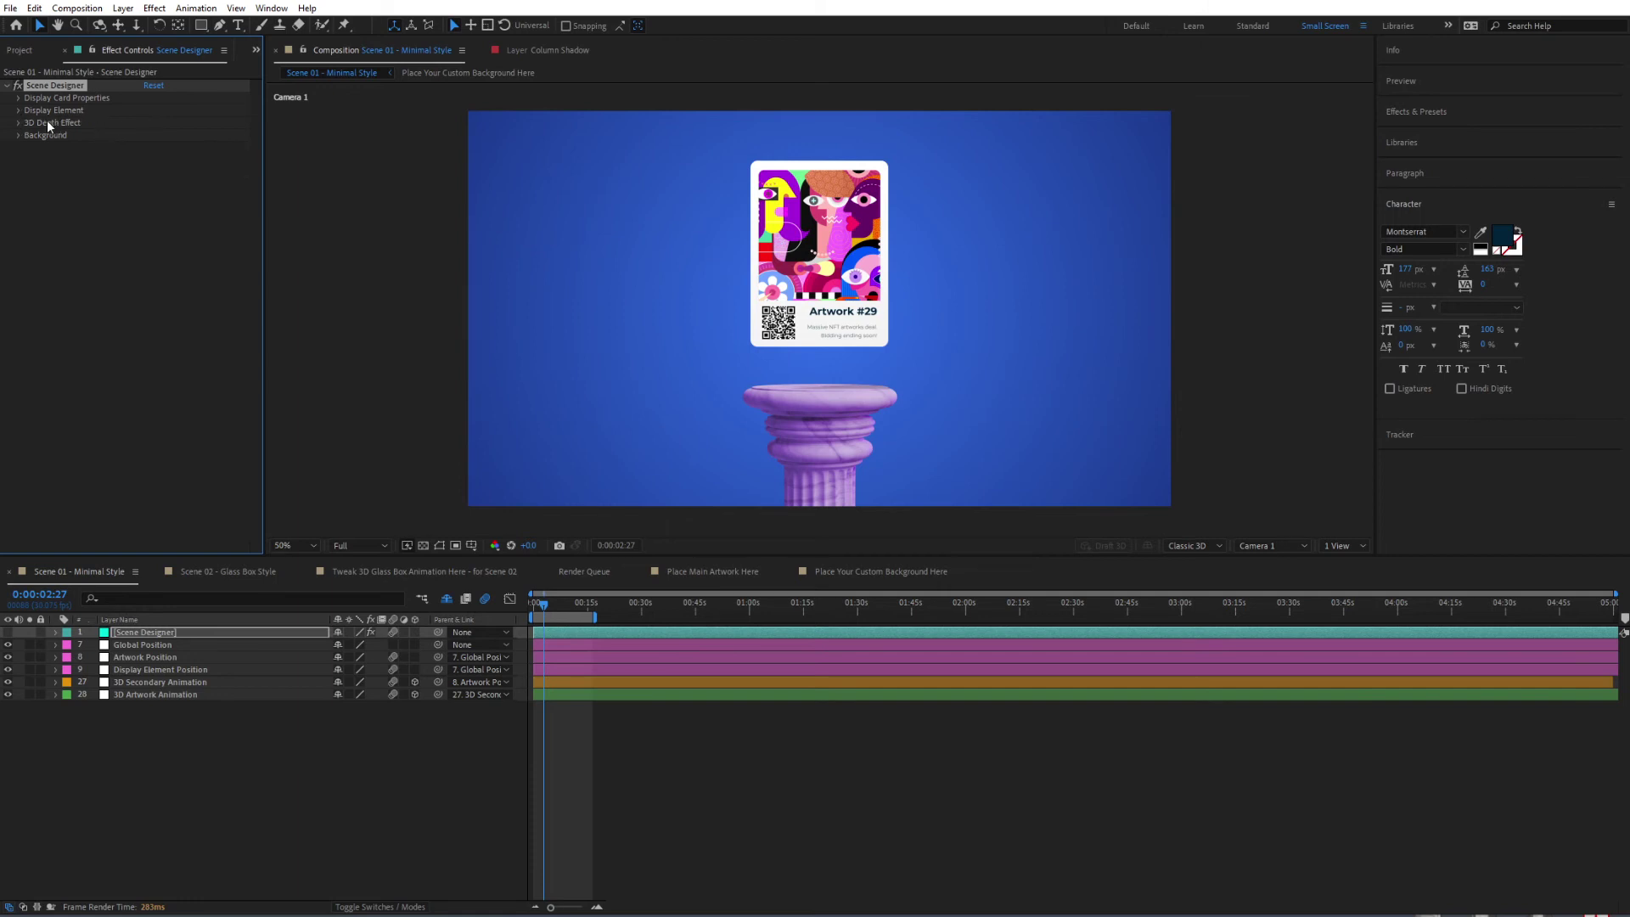
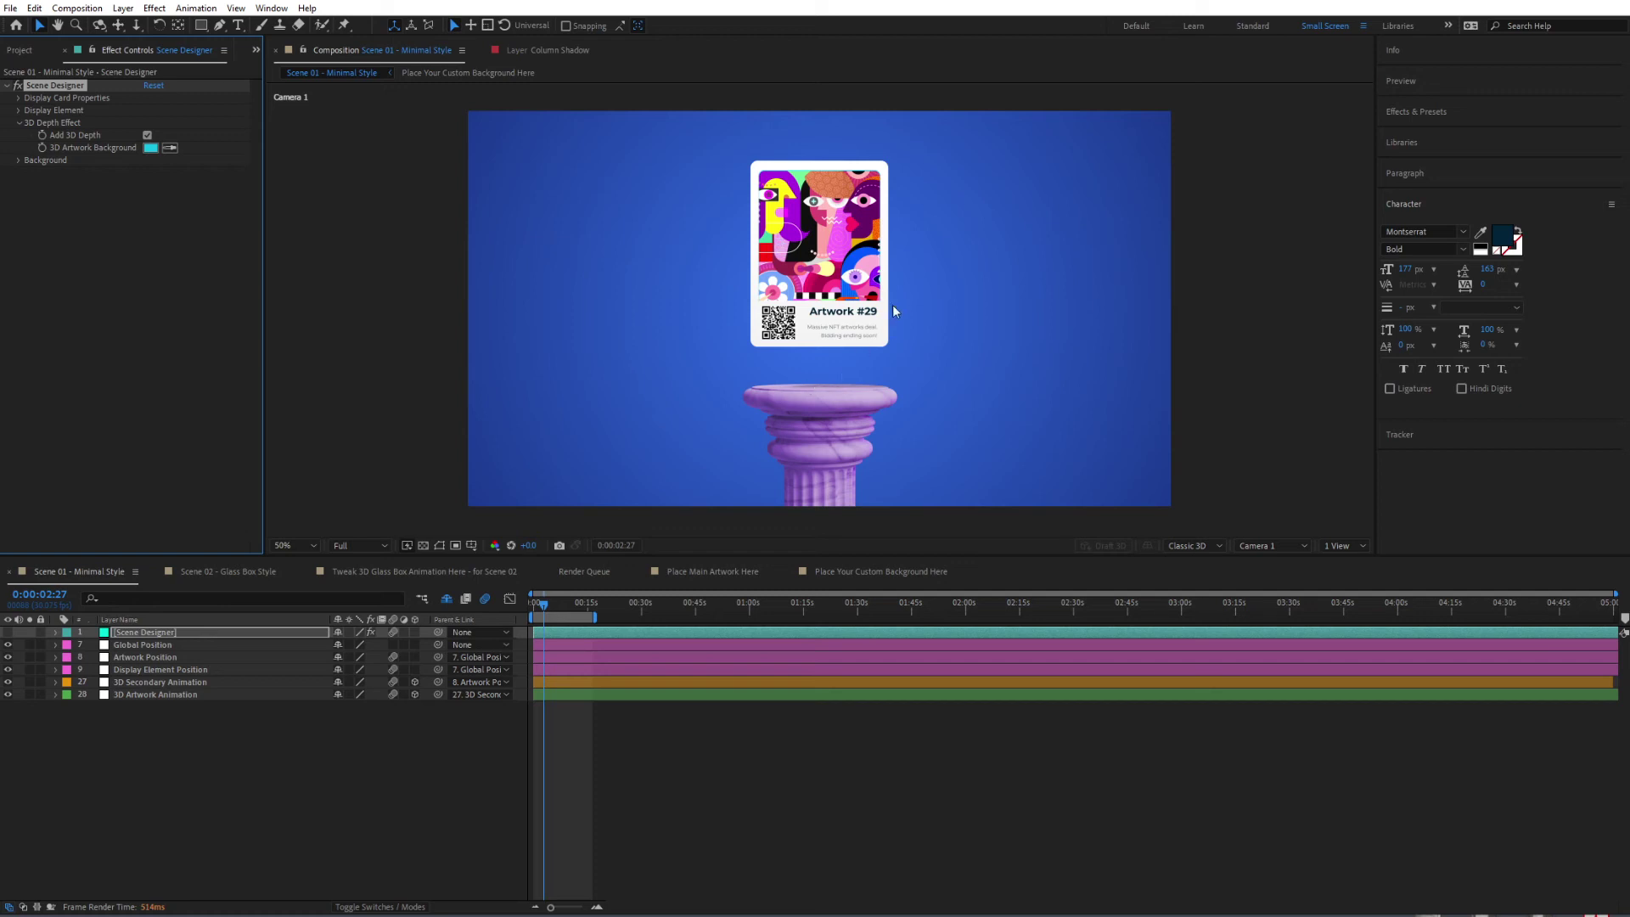
- In the Place Main Artwork Here composition, add tiger head cyberpunk_elements.png below the large group of people layer and hide that upper layer
click(715, 572)
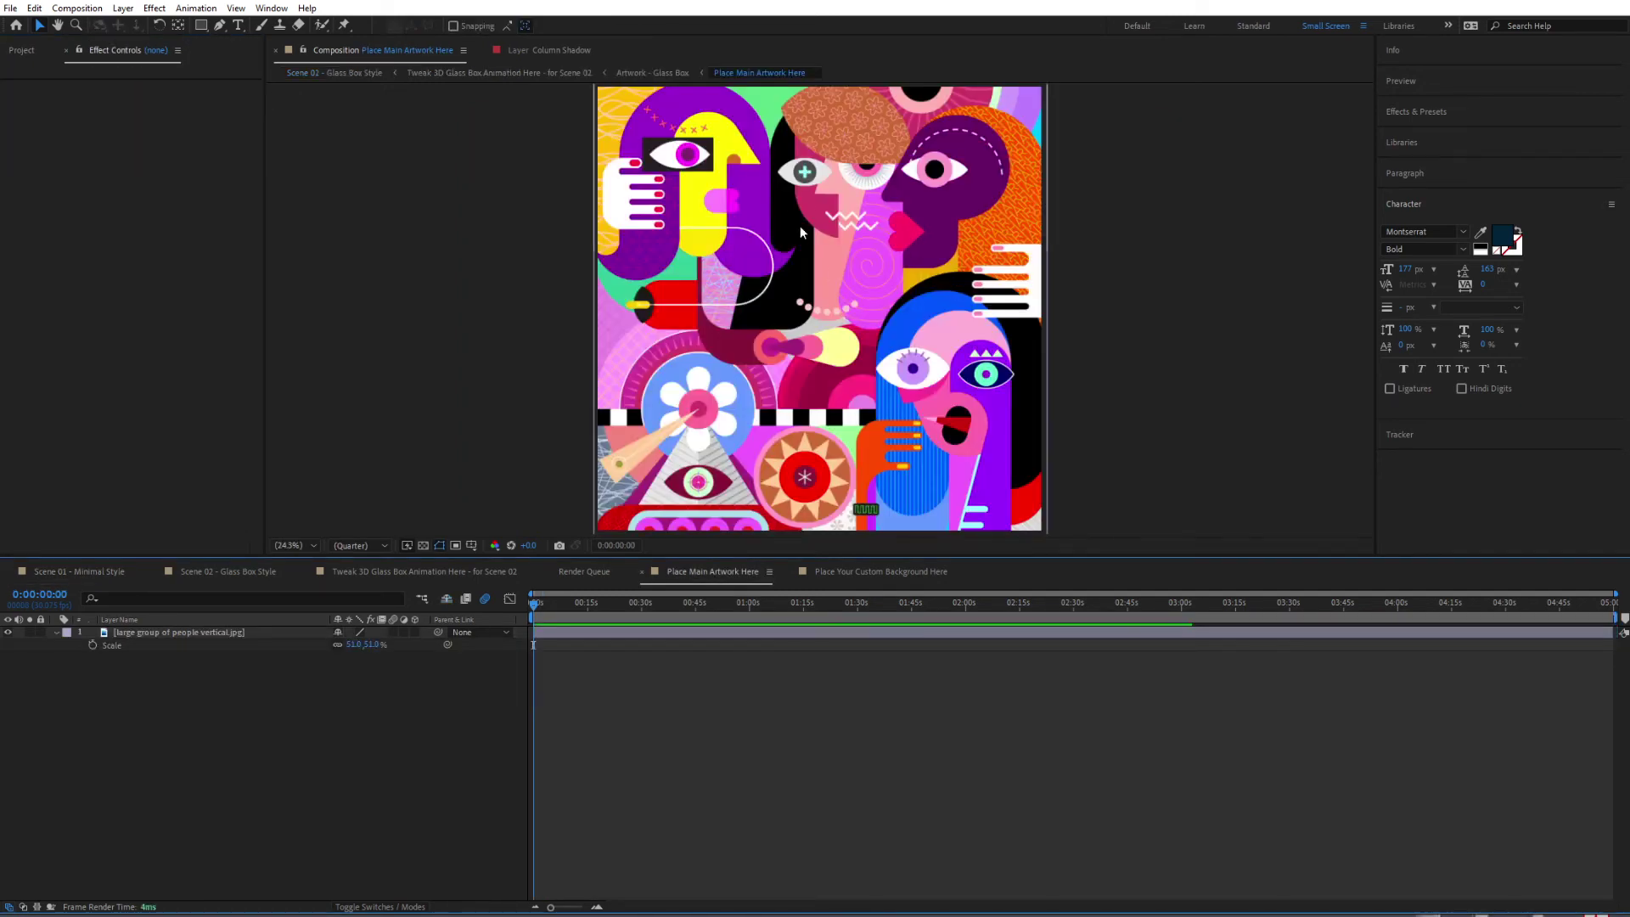
click(28, 58)
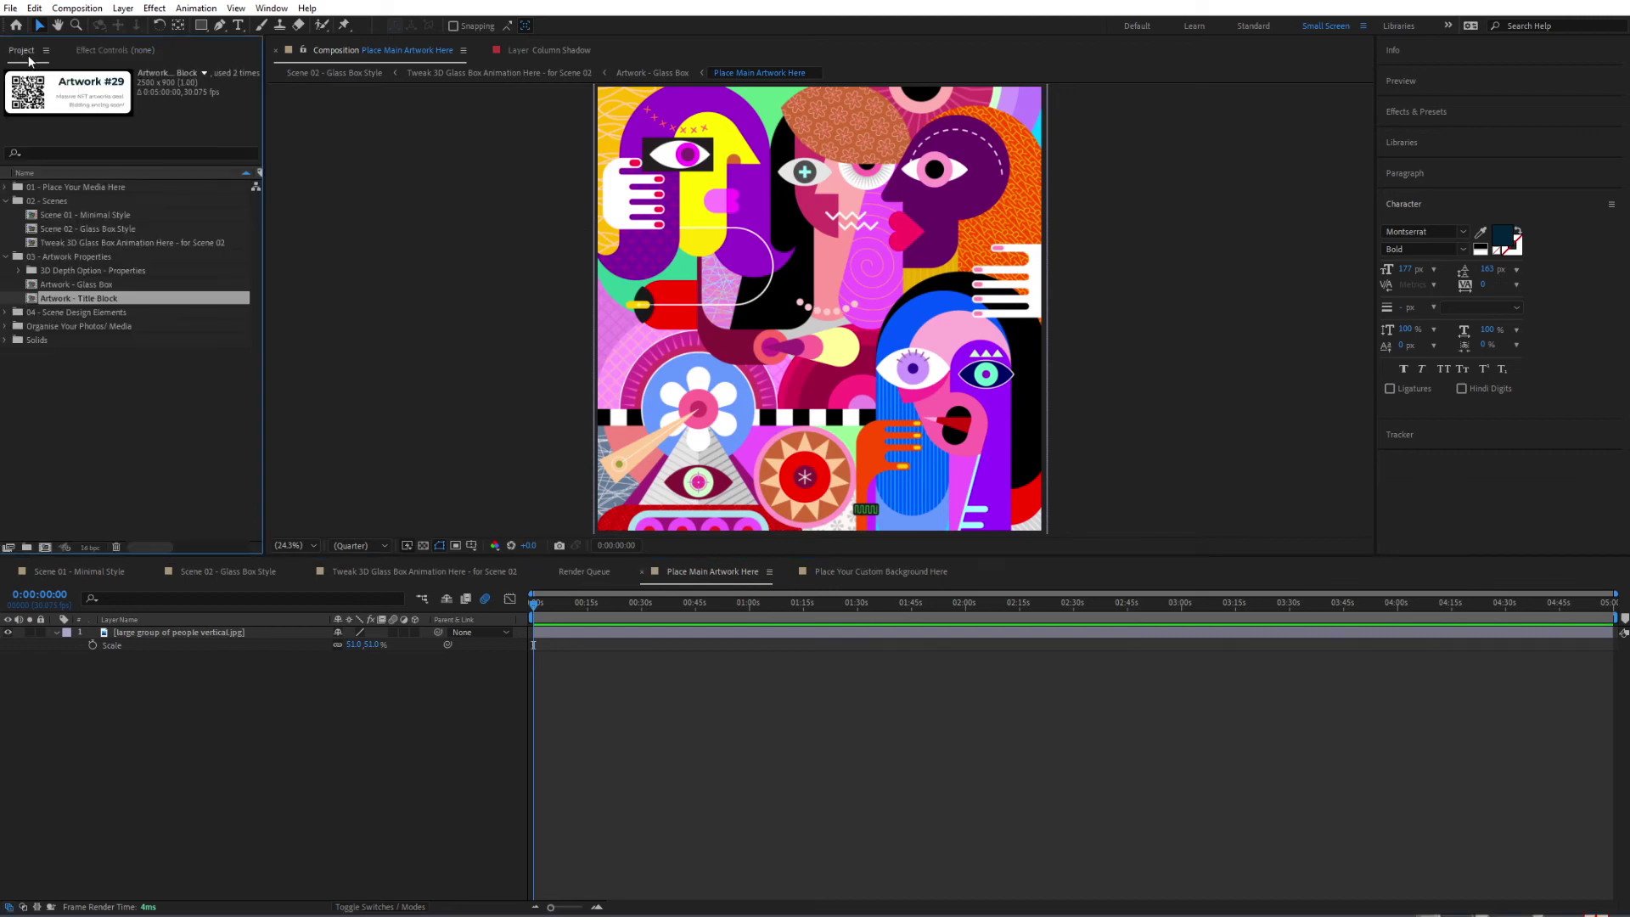
click(6, 328)
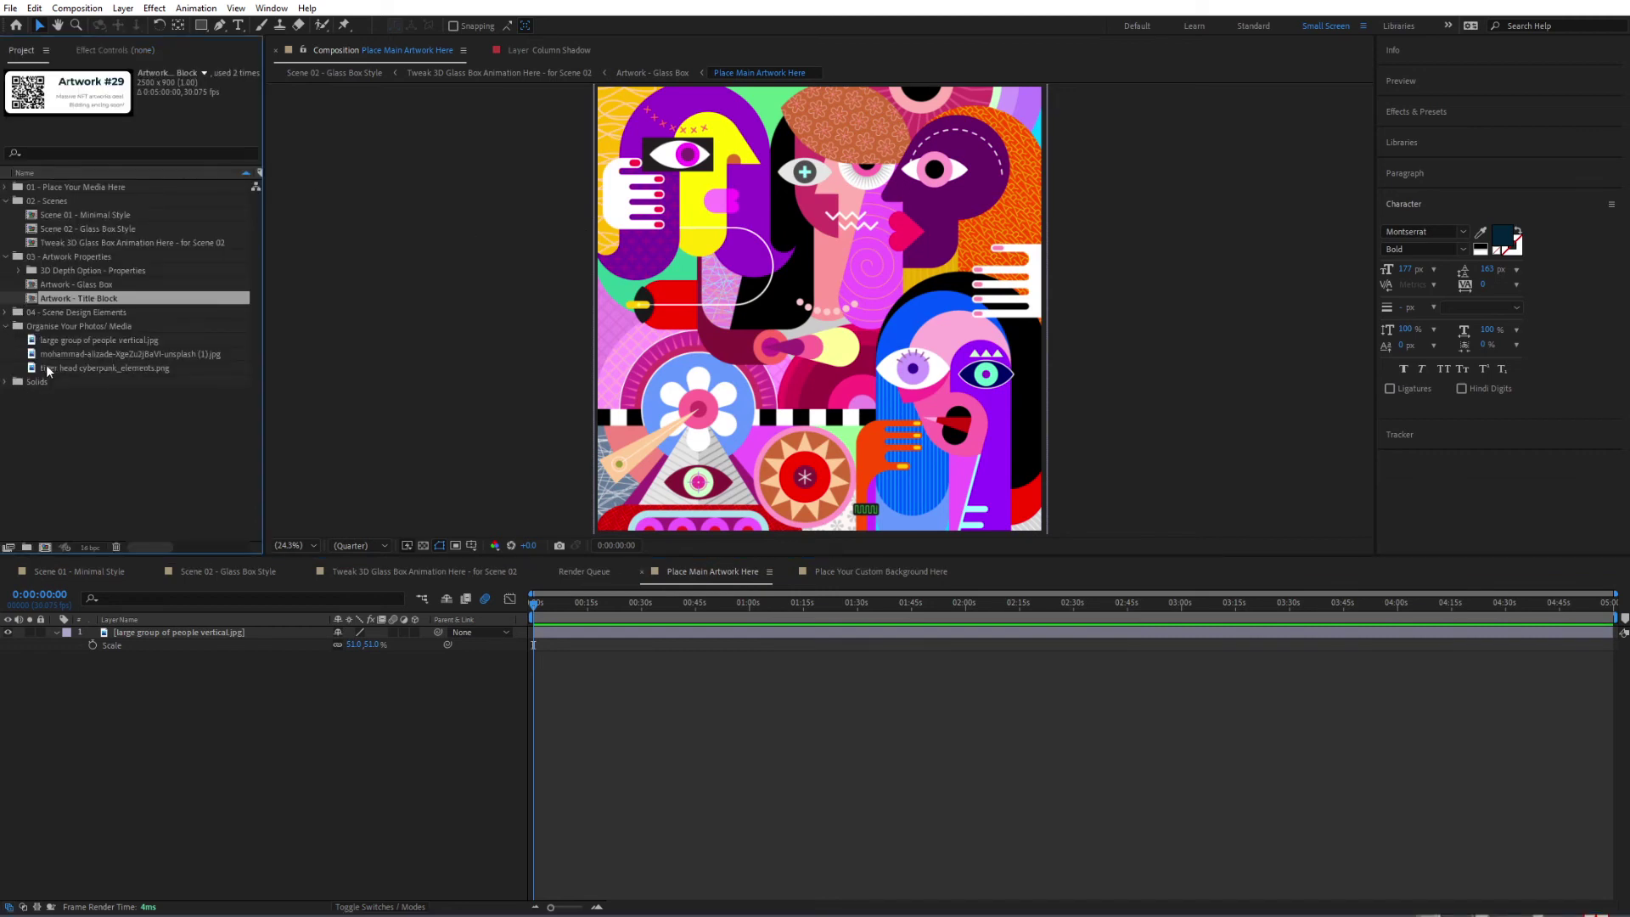
click(61, 342)
drag(63, 367, 120, 651)
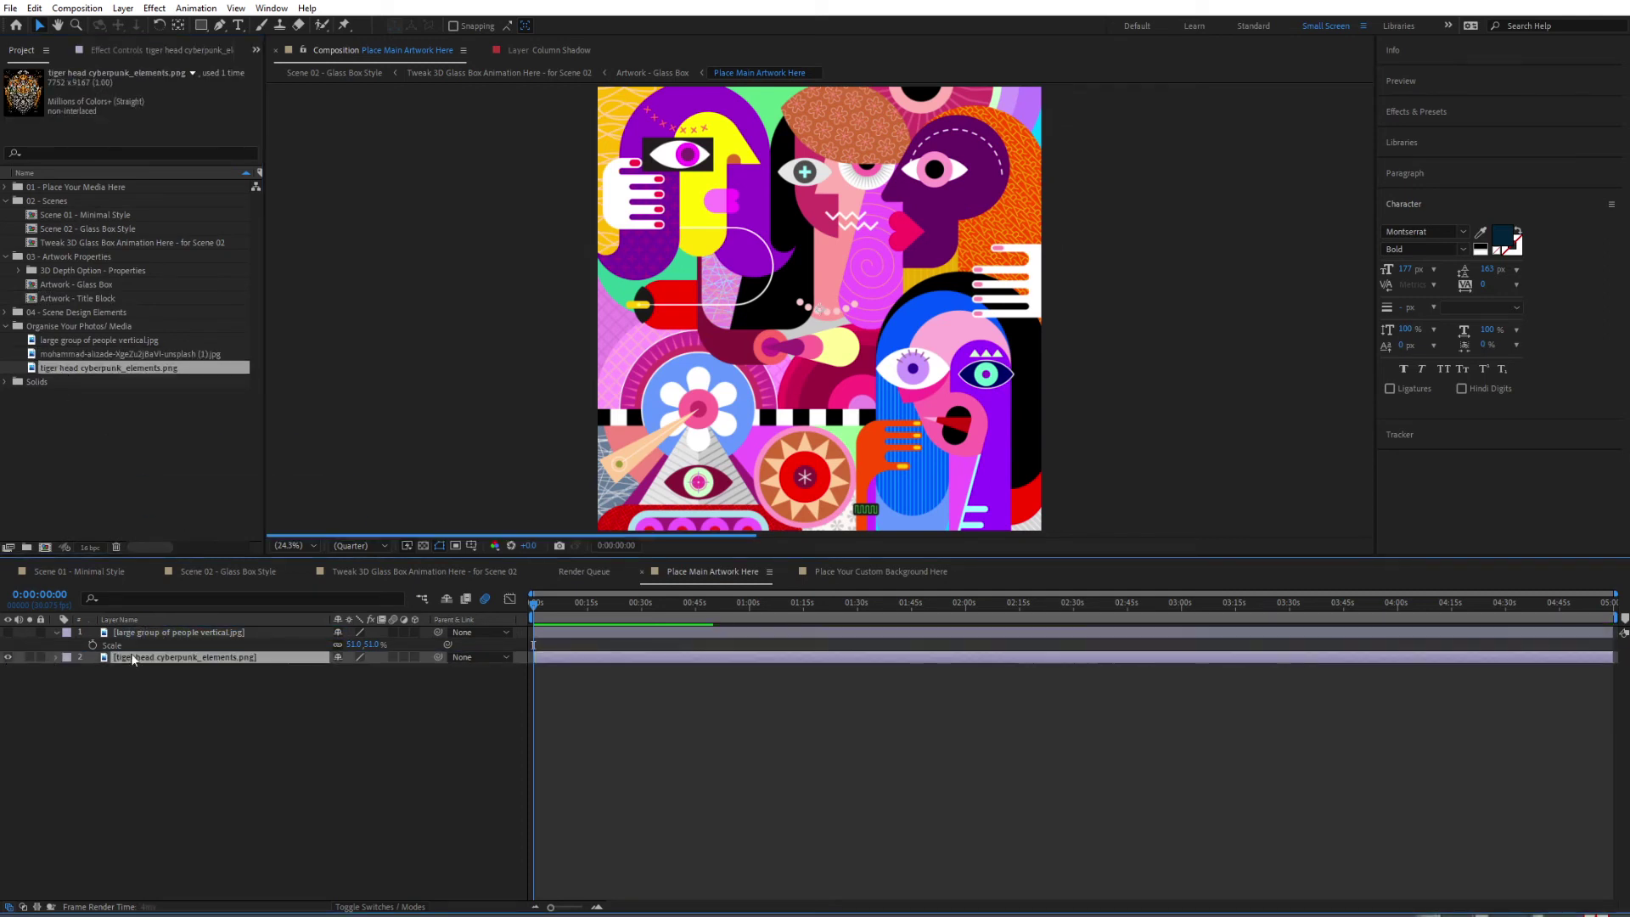
- Set the scale of the tiger head cyberpunk_elements.png layer to 18%
key(s)
drag(350, 672, 309, 675)
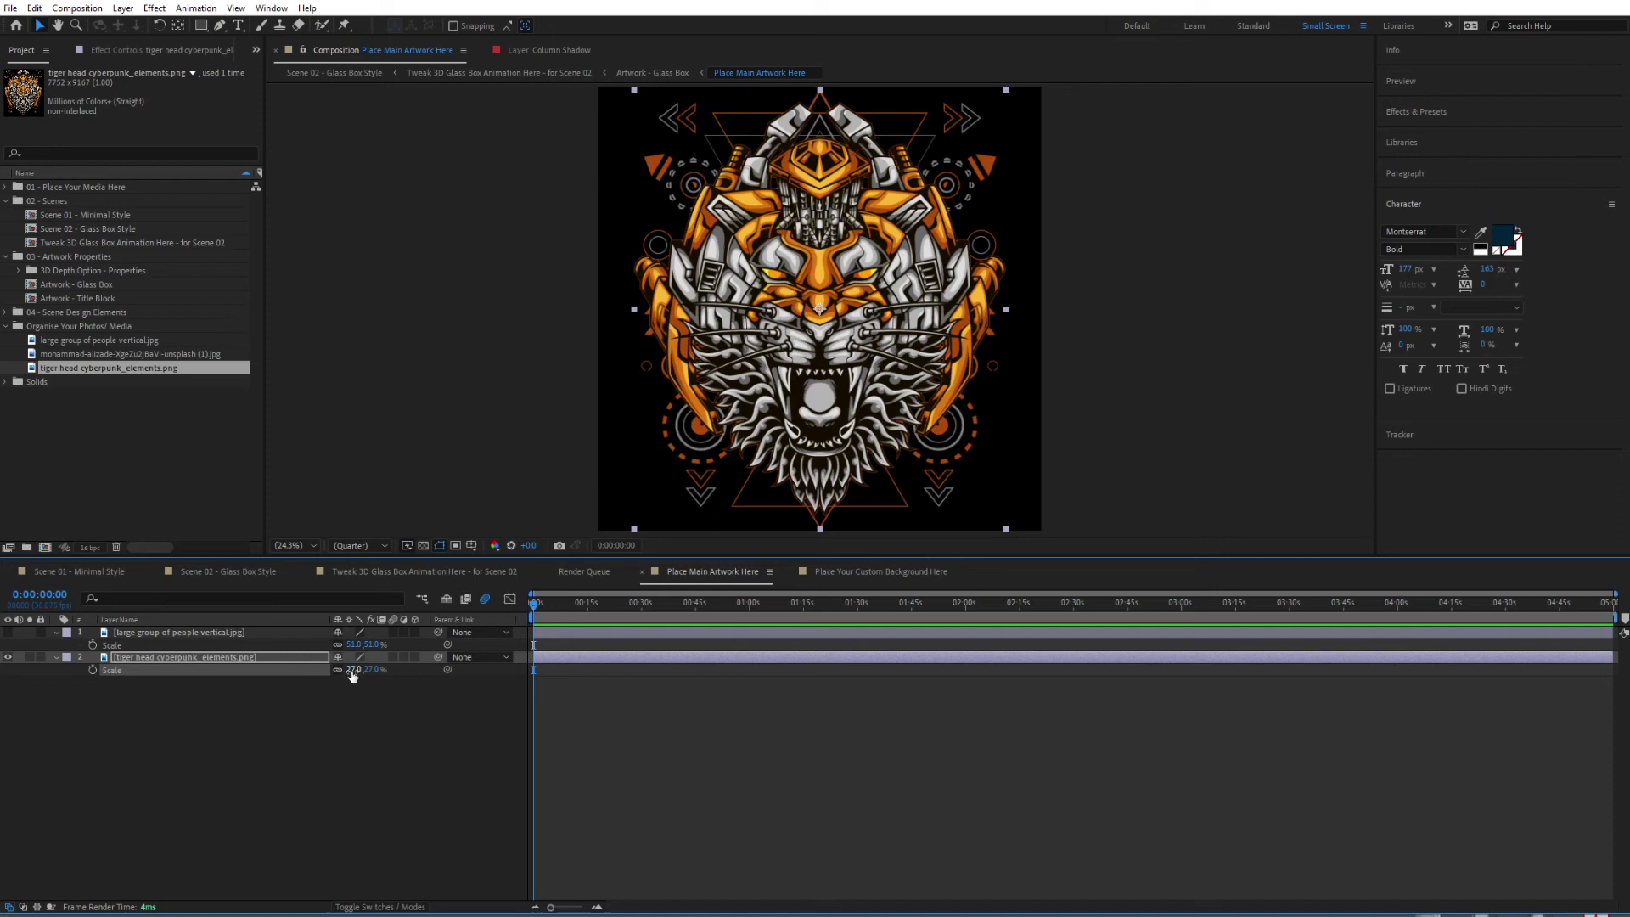
click(375, 672)
text(18)
key(Return)
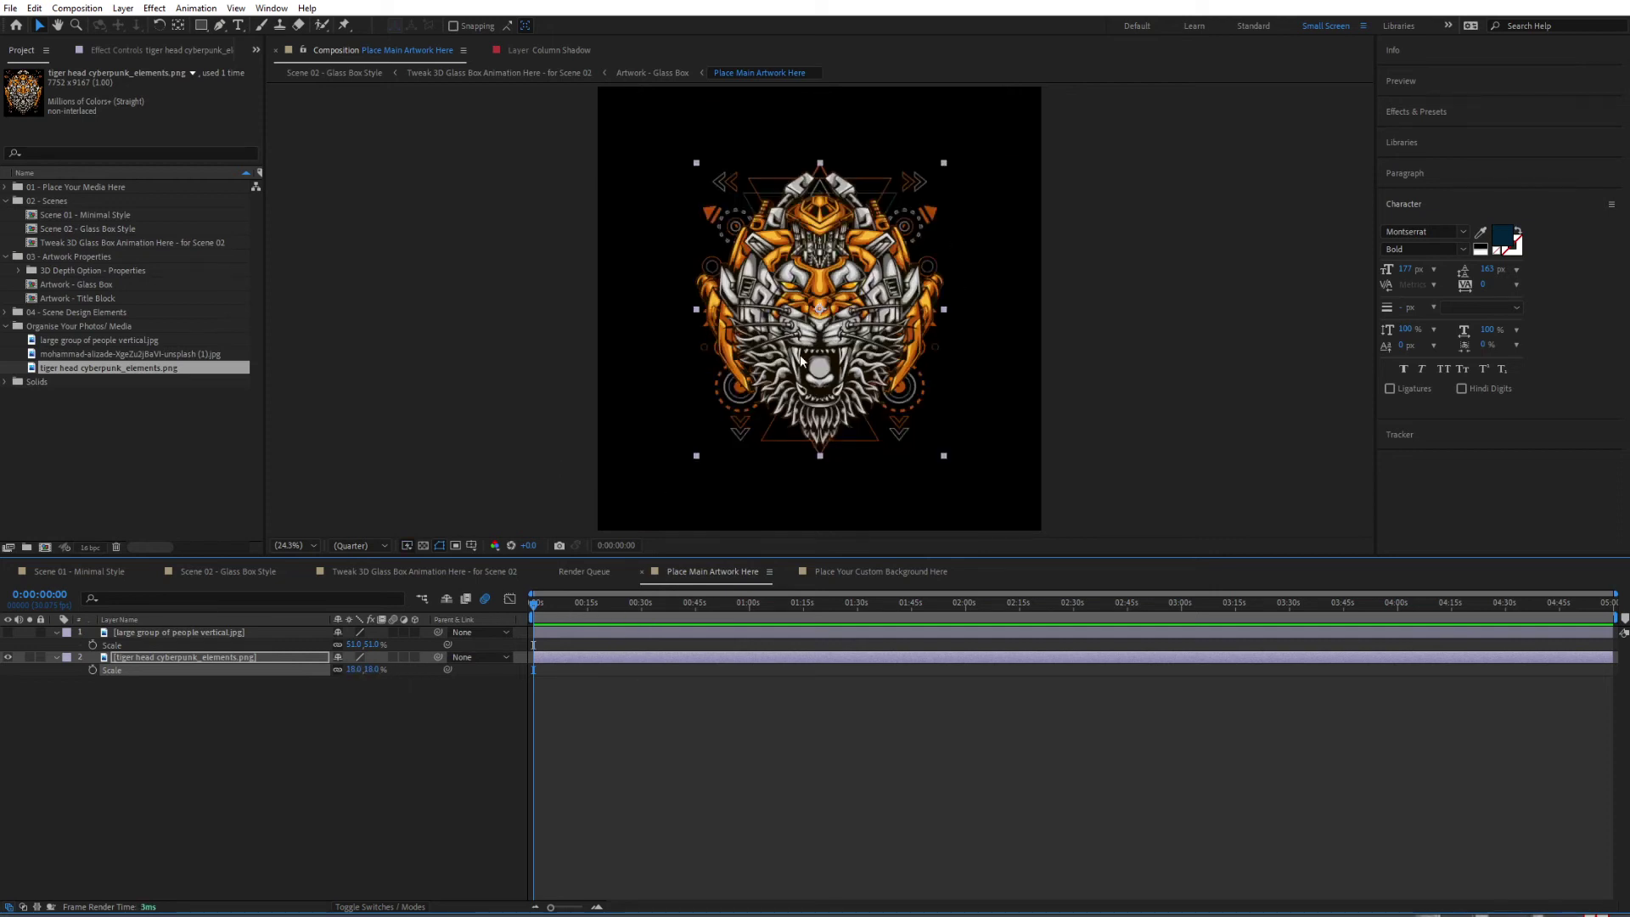
- Return to Scene 01 - Minimal Style and show the effect controls of the Scene Designer layer
click(373, 73)
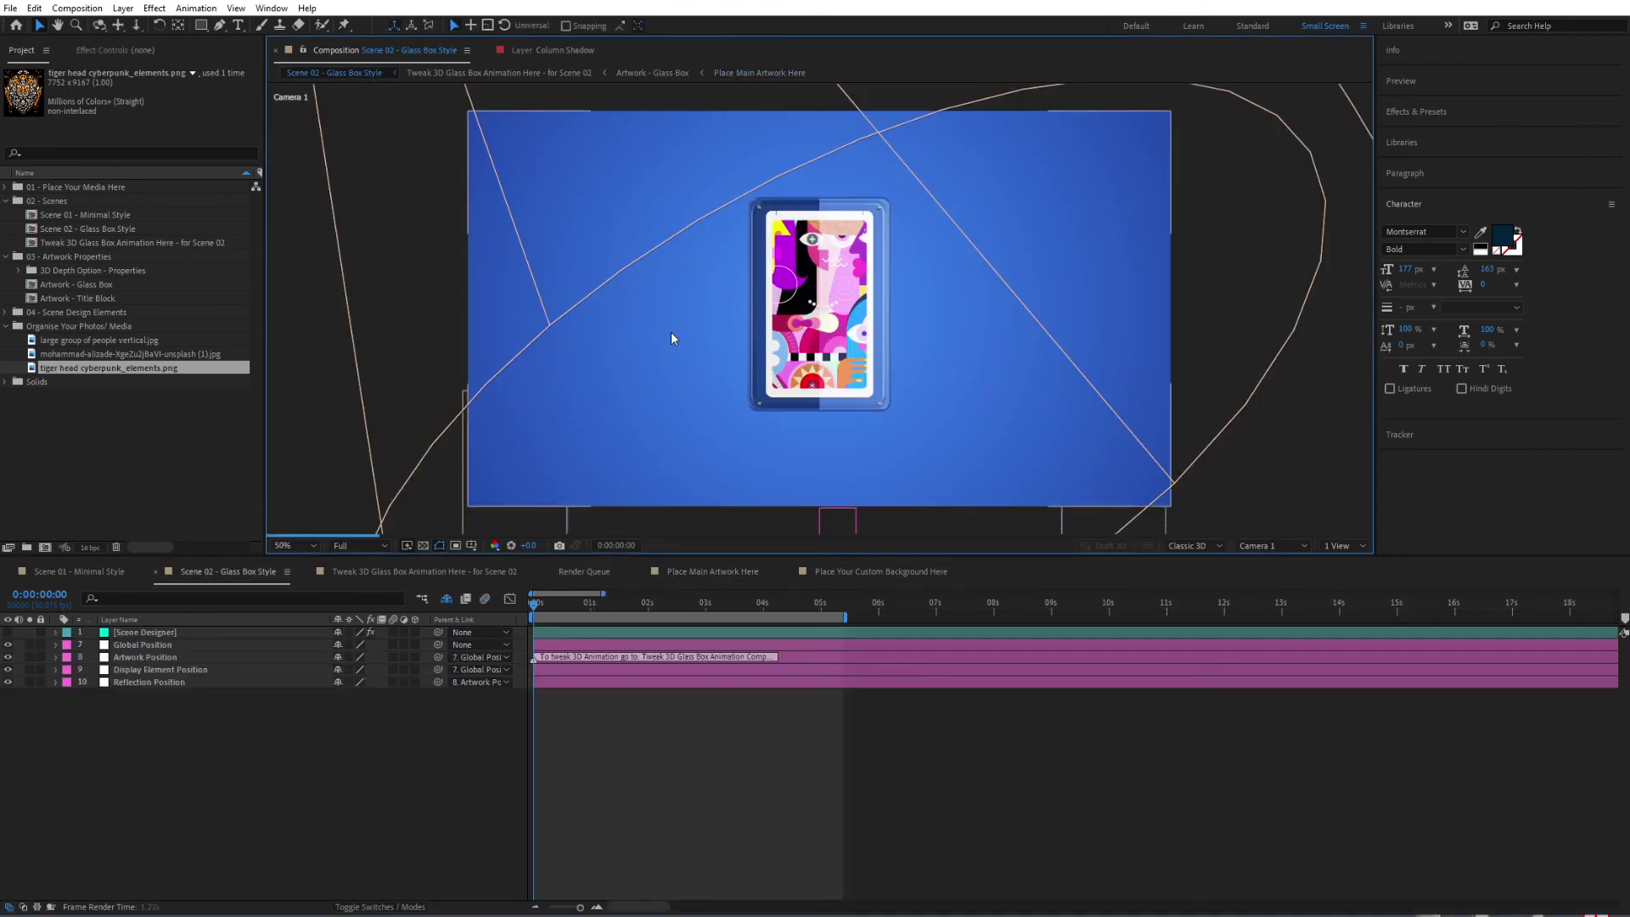
click(76, 571)
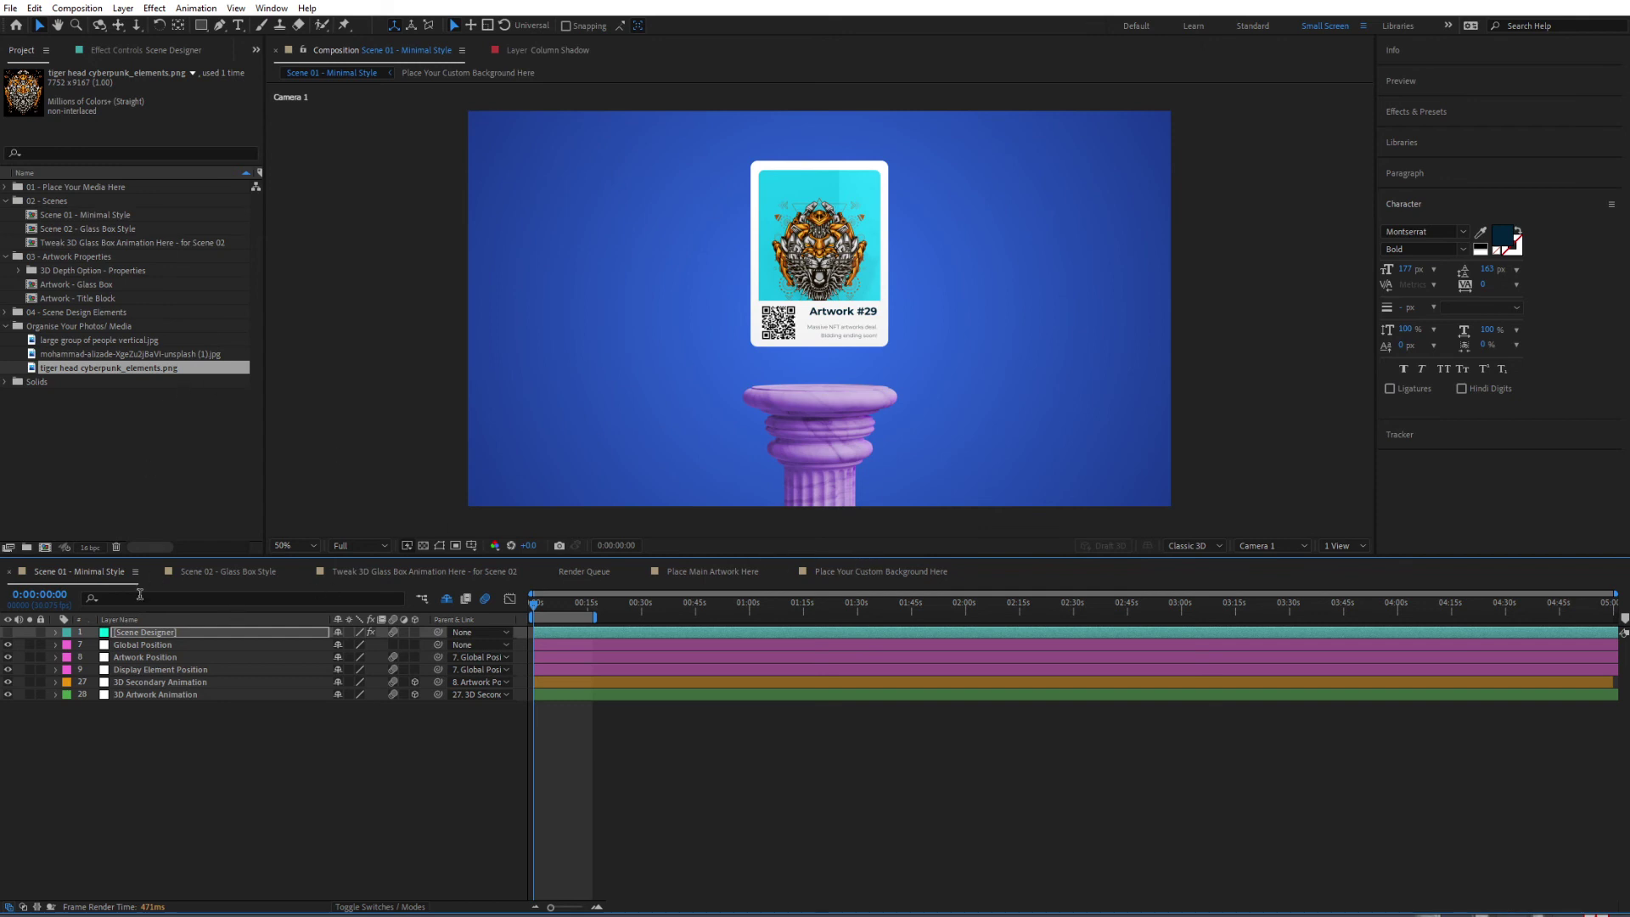
click(136, 635)
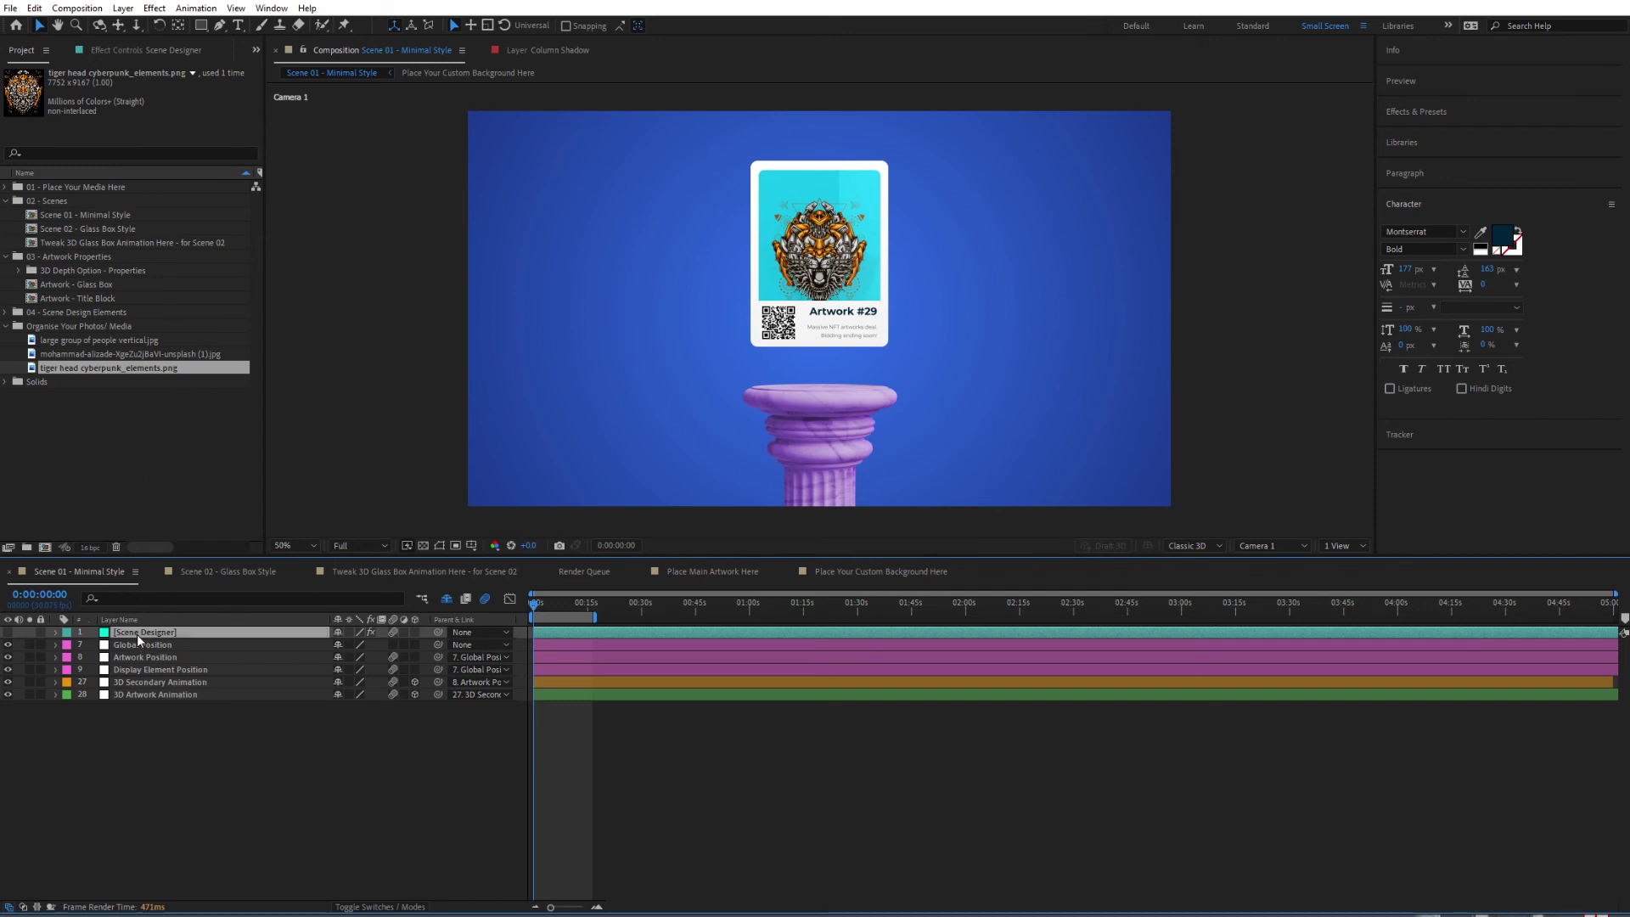
click(124, 51)
- Turn off the title block on the display card and collapse Display Card Properties
click(19, 110)
click(19, 110)
click(19, 97)
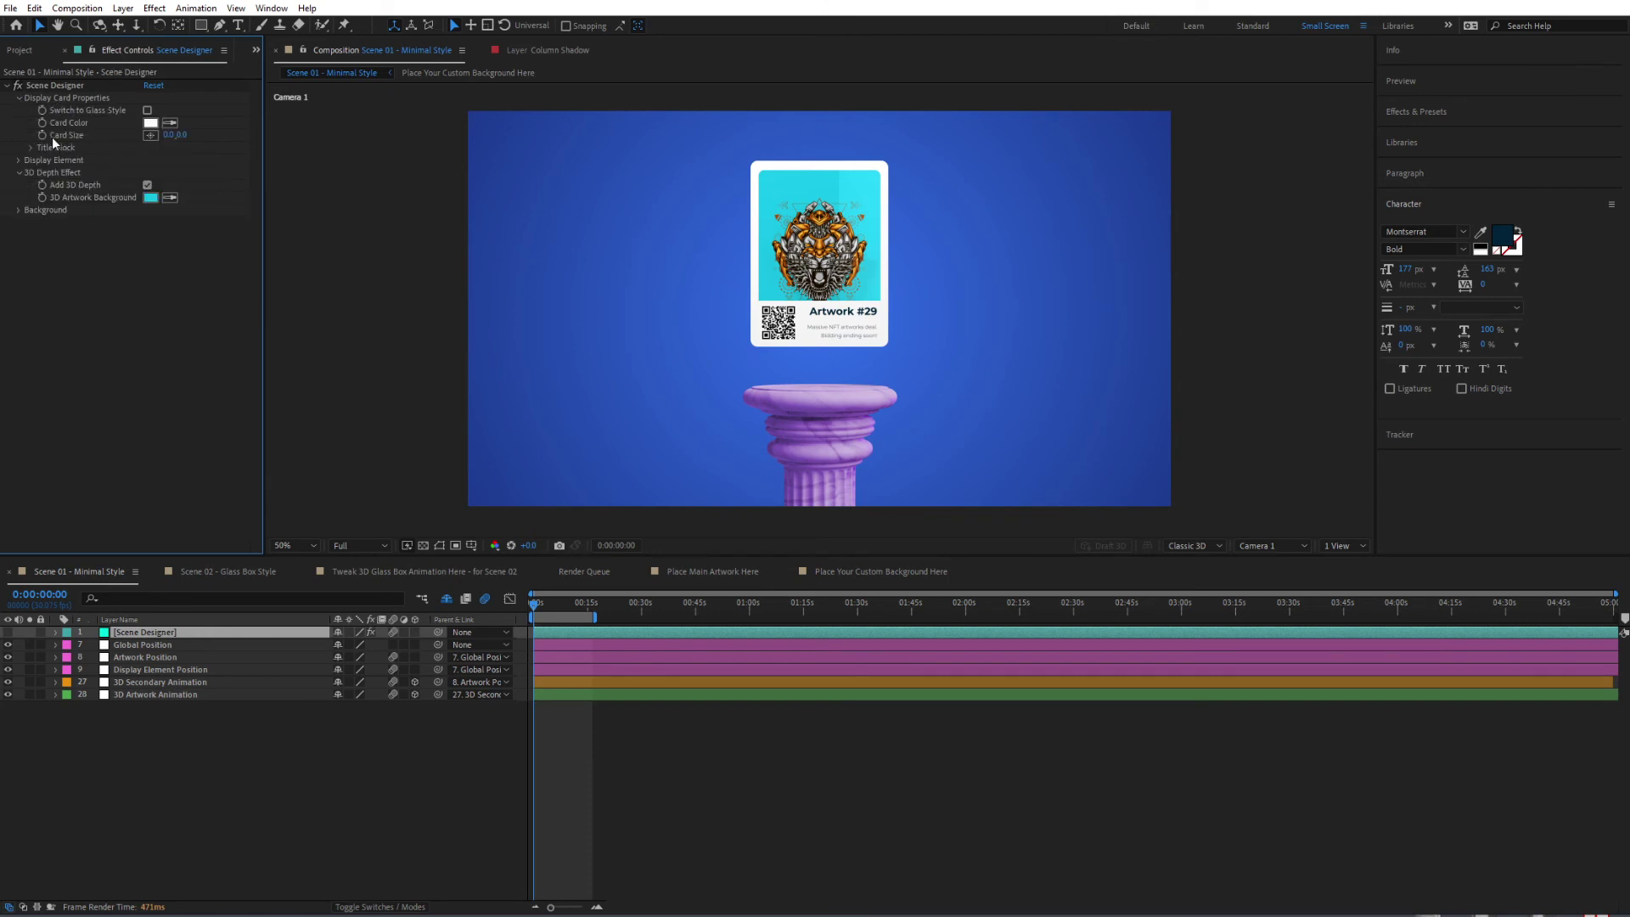
click(32, 148)
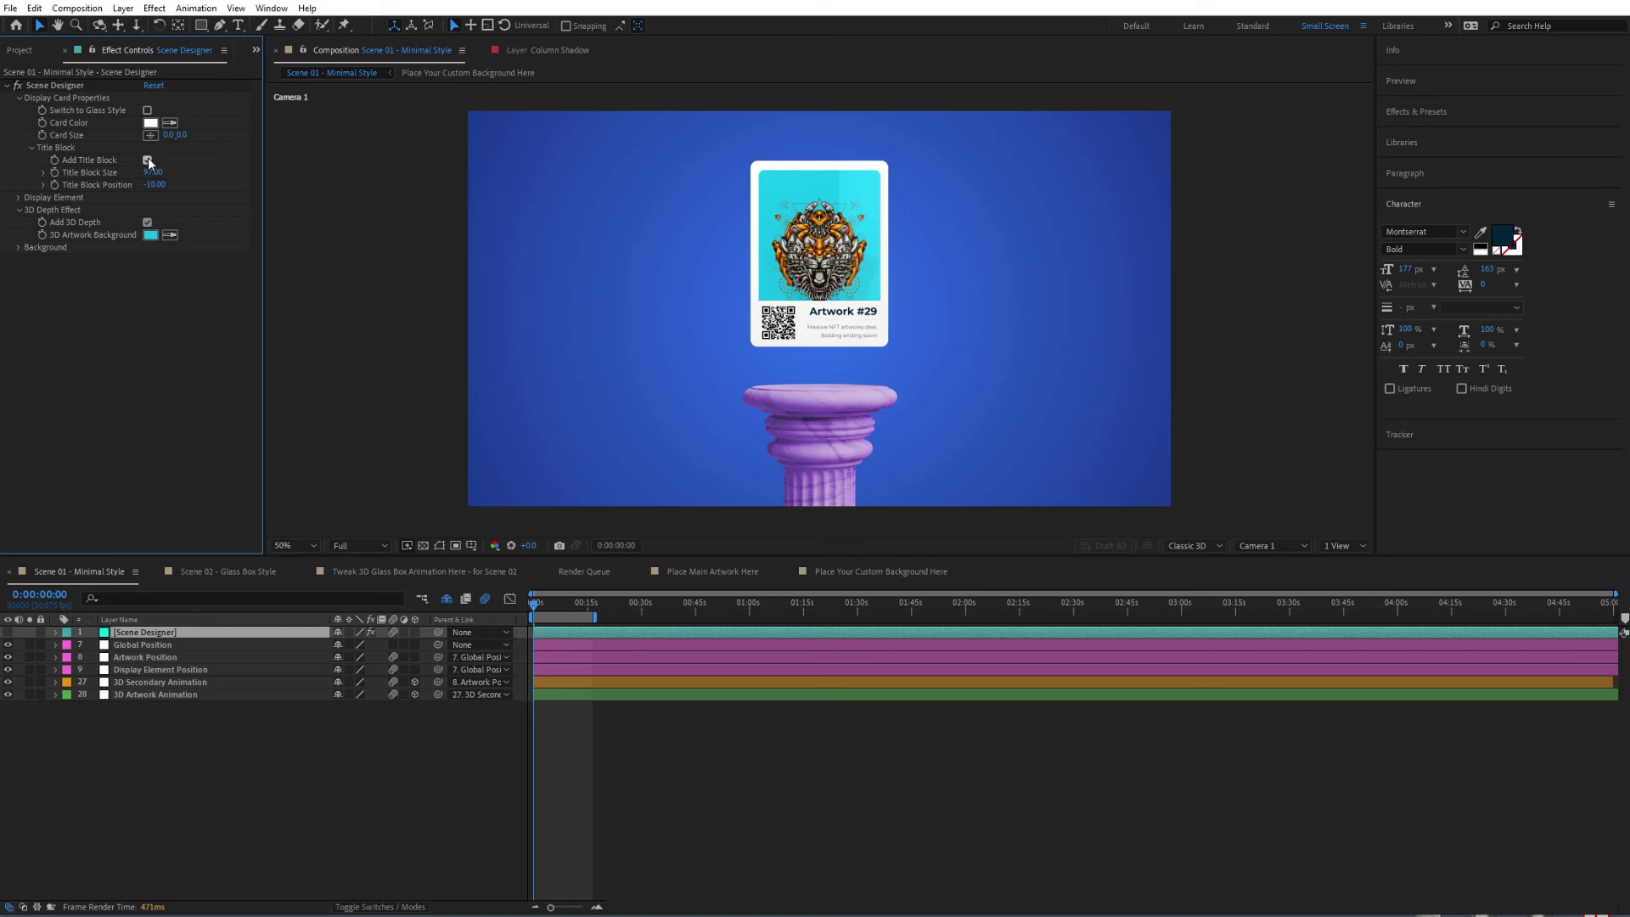
click(33, 147)
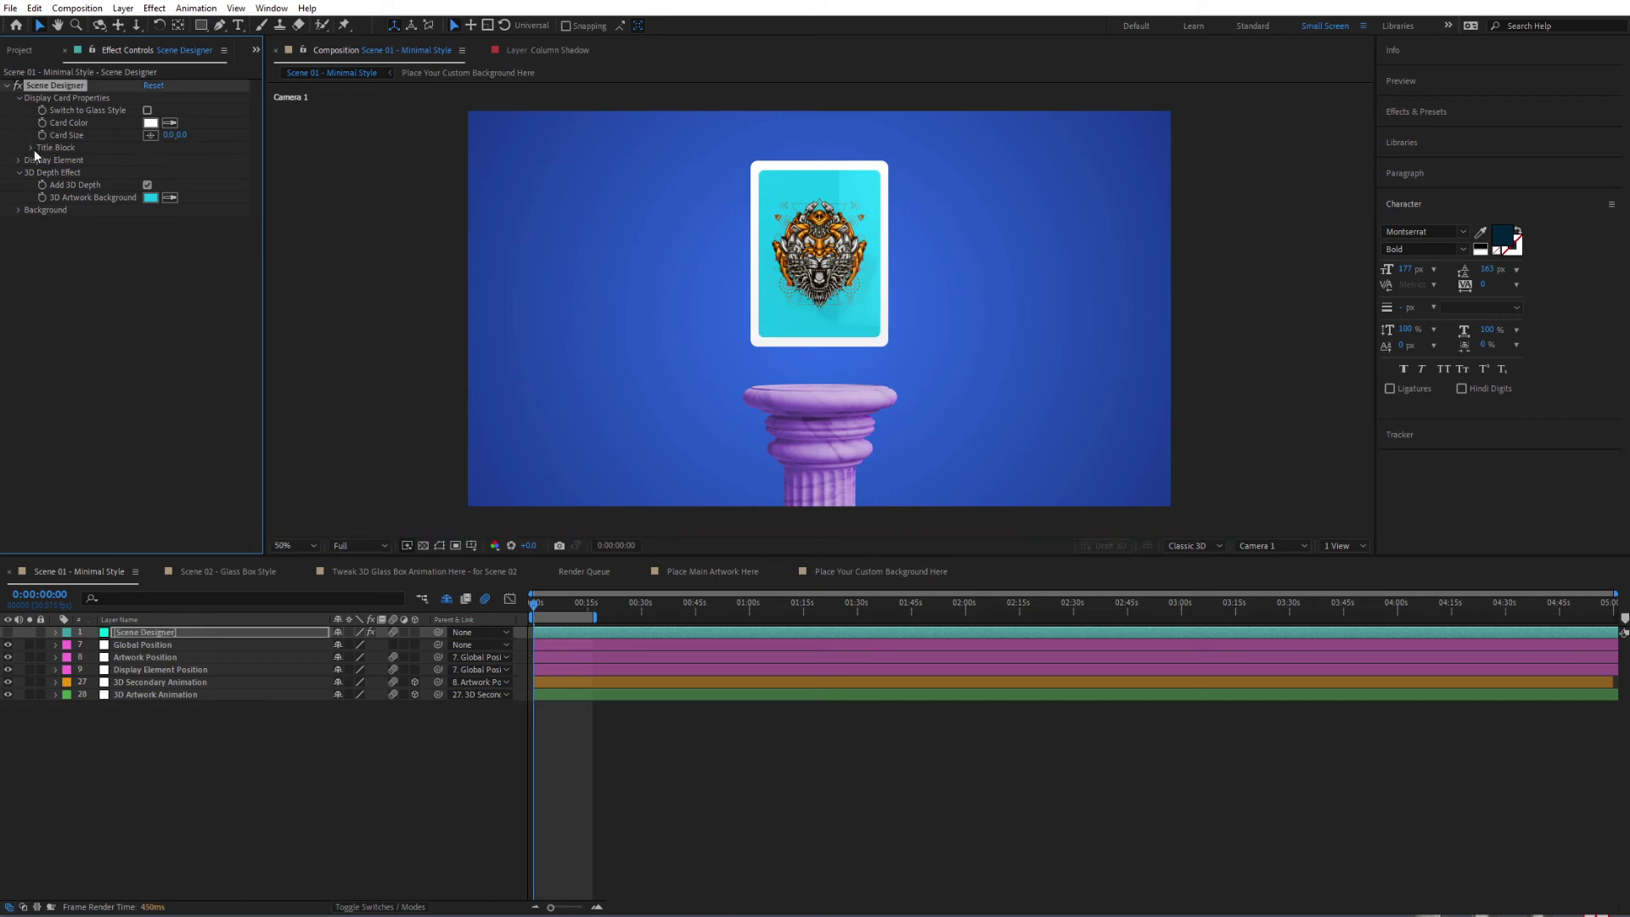
click(18, 98)
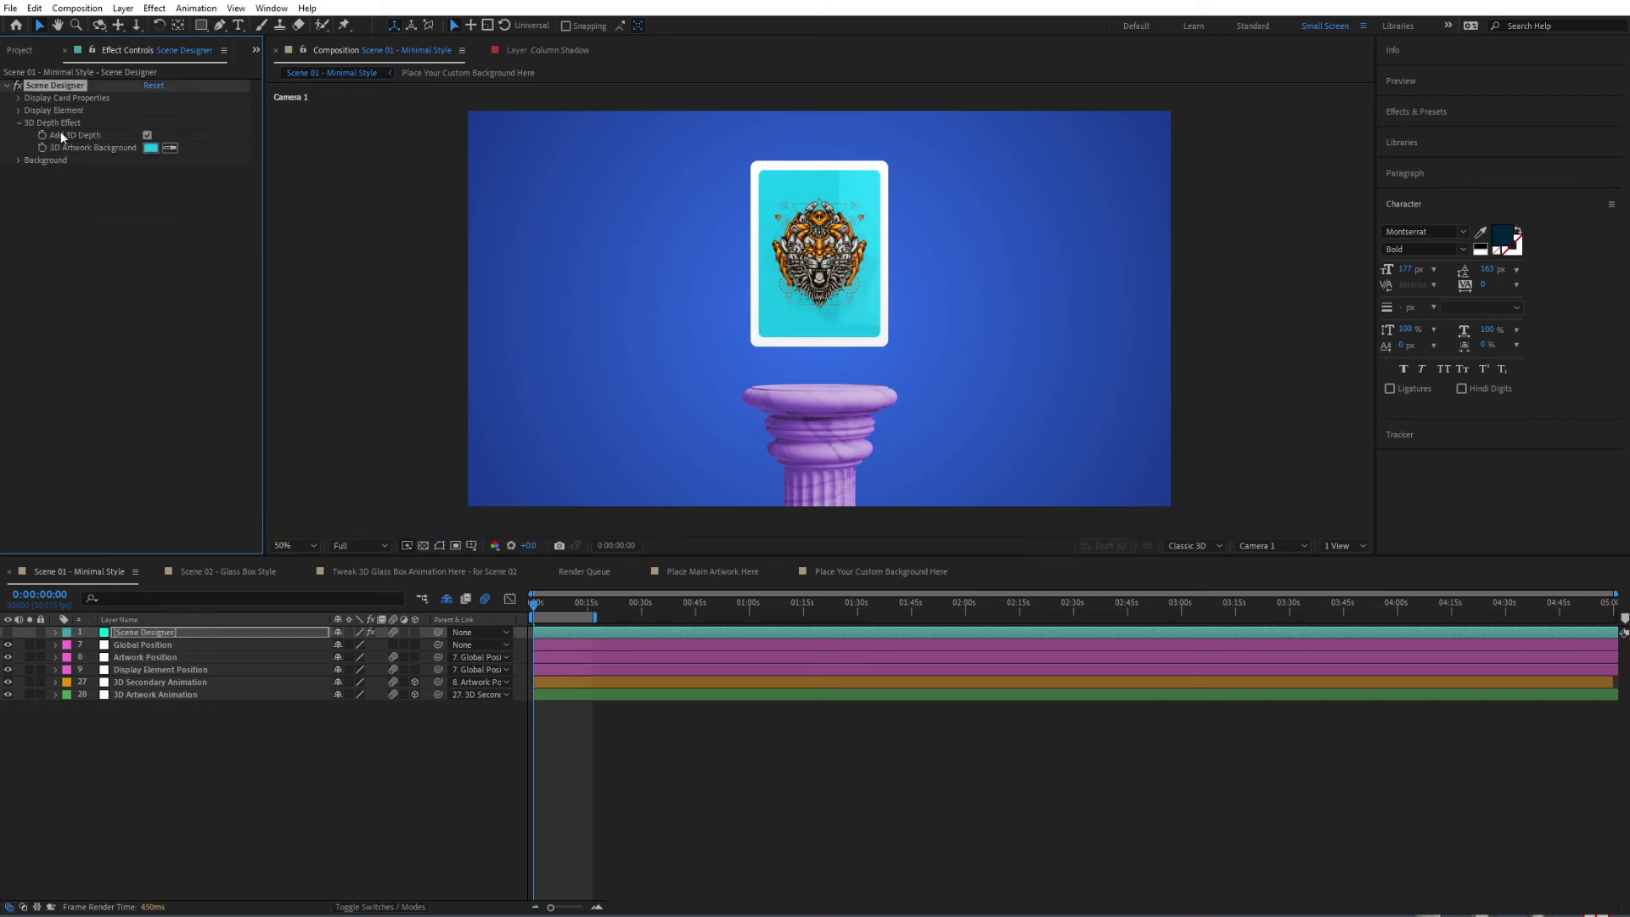
- Toggle the artwork's 3D depth off and on again, and set the 3D Artwork Background color to yellow
click(147, 136)
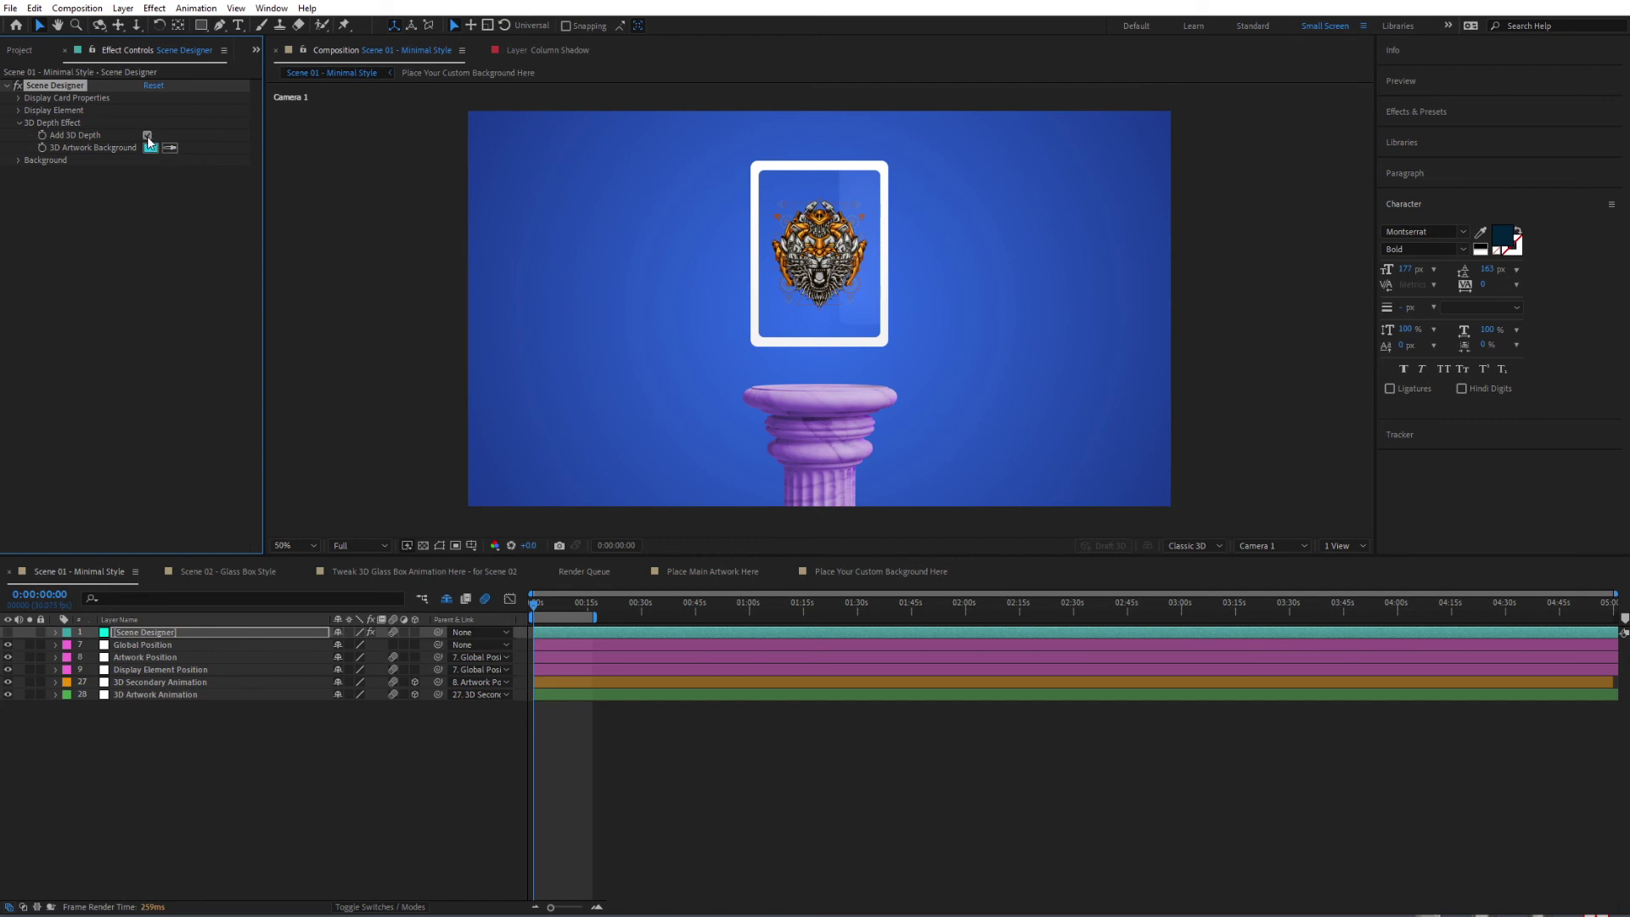
click(147, 135)
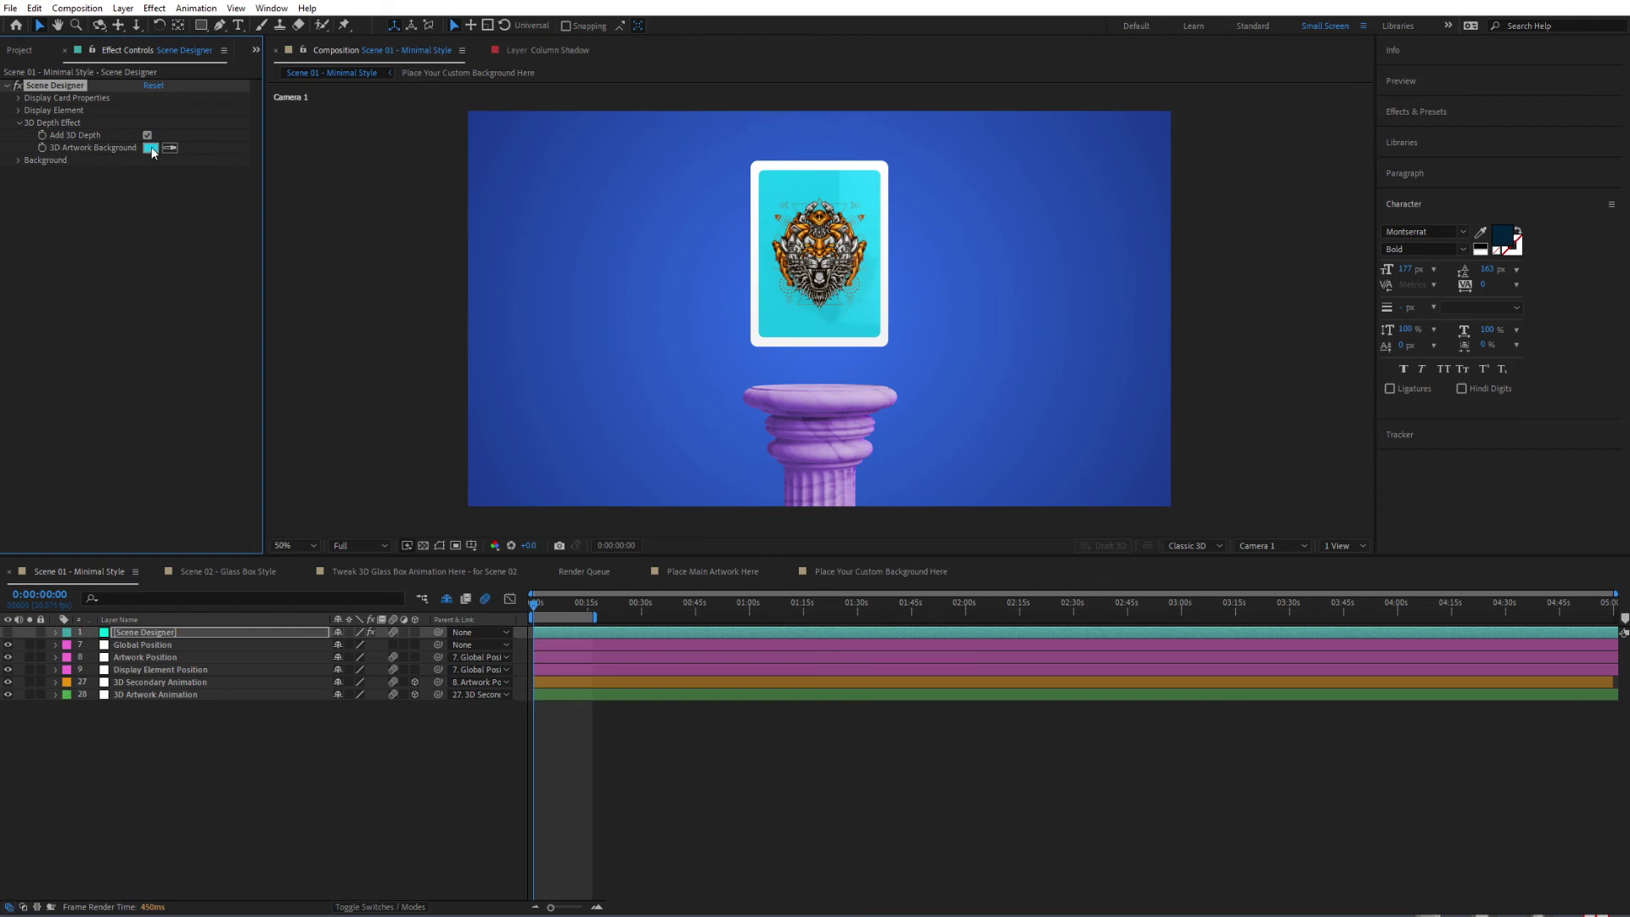
click(152, 149)
drag(466, 374, 466, 447)
click(584, 284)
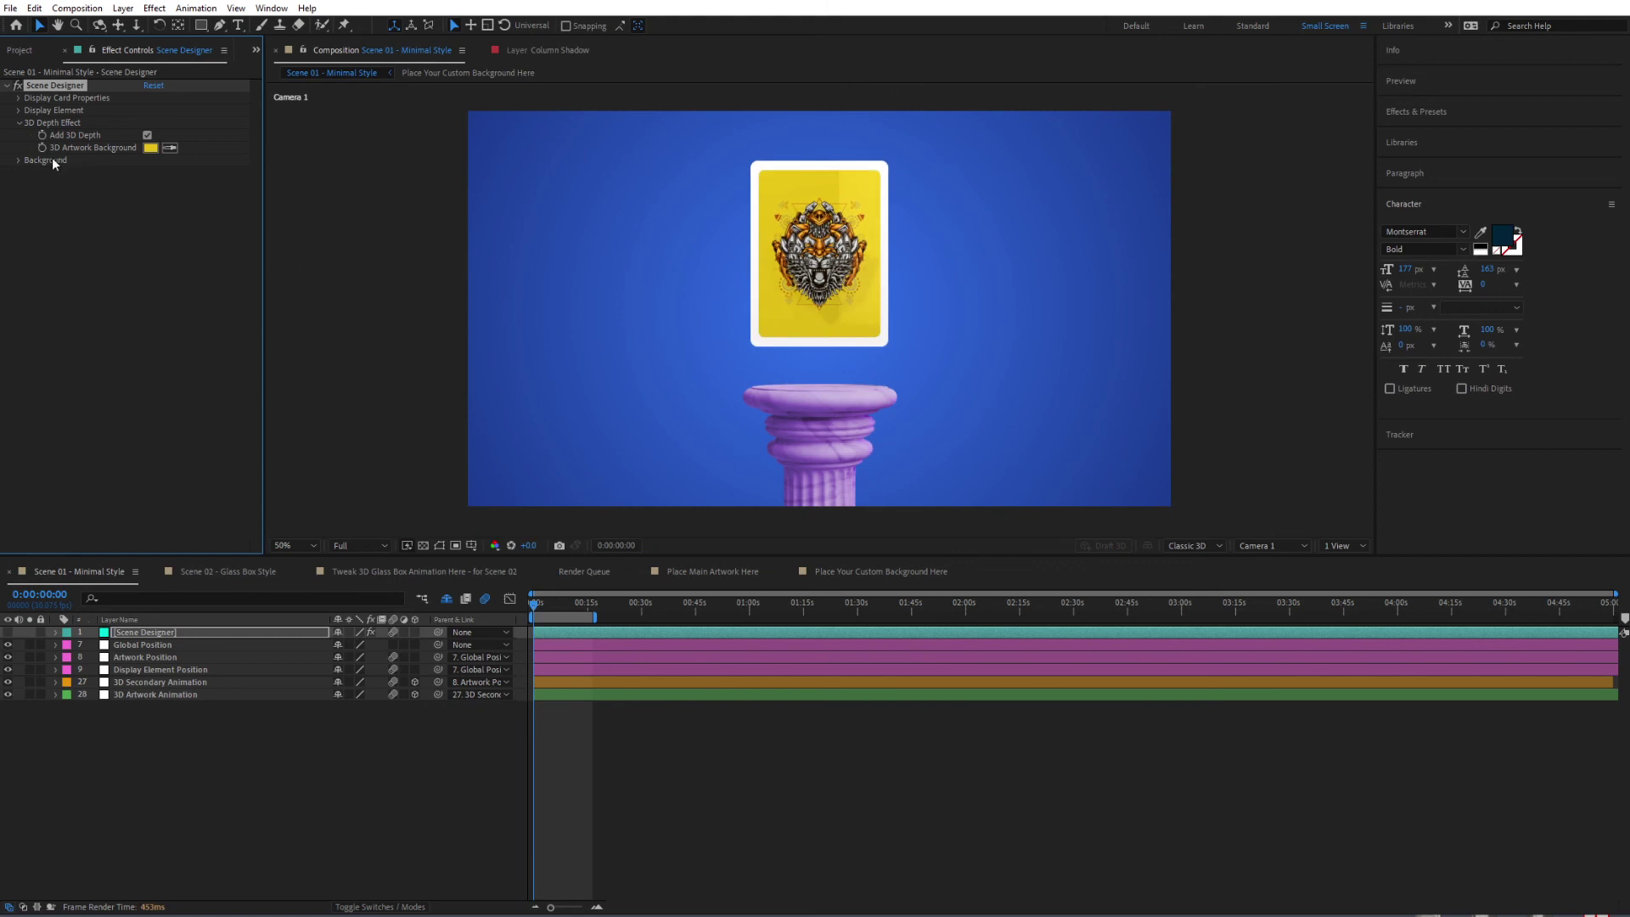
click(20, 123)
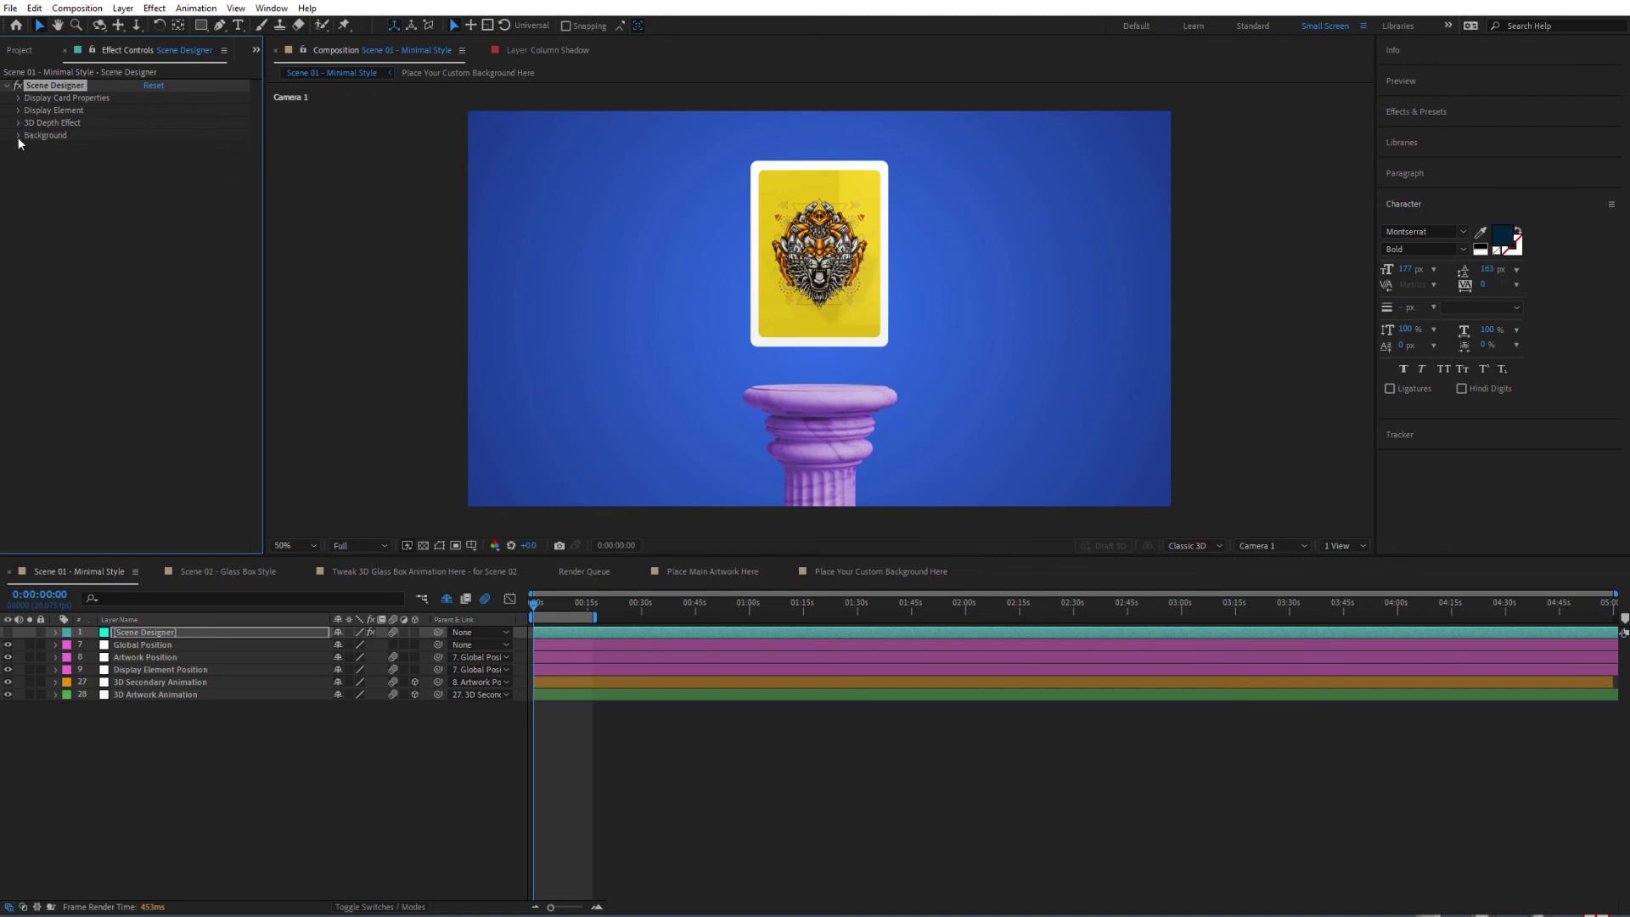
- Expand the Background settings and set Background Color 01 to magenta (EC34EE)
click(18, 135)
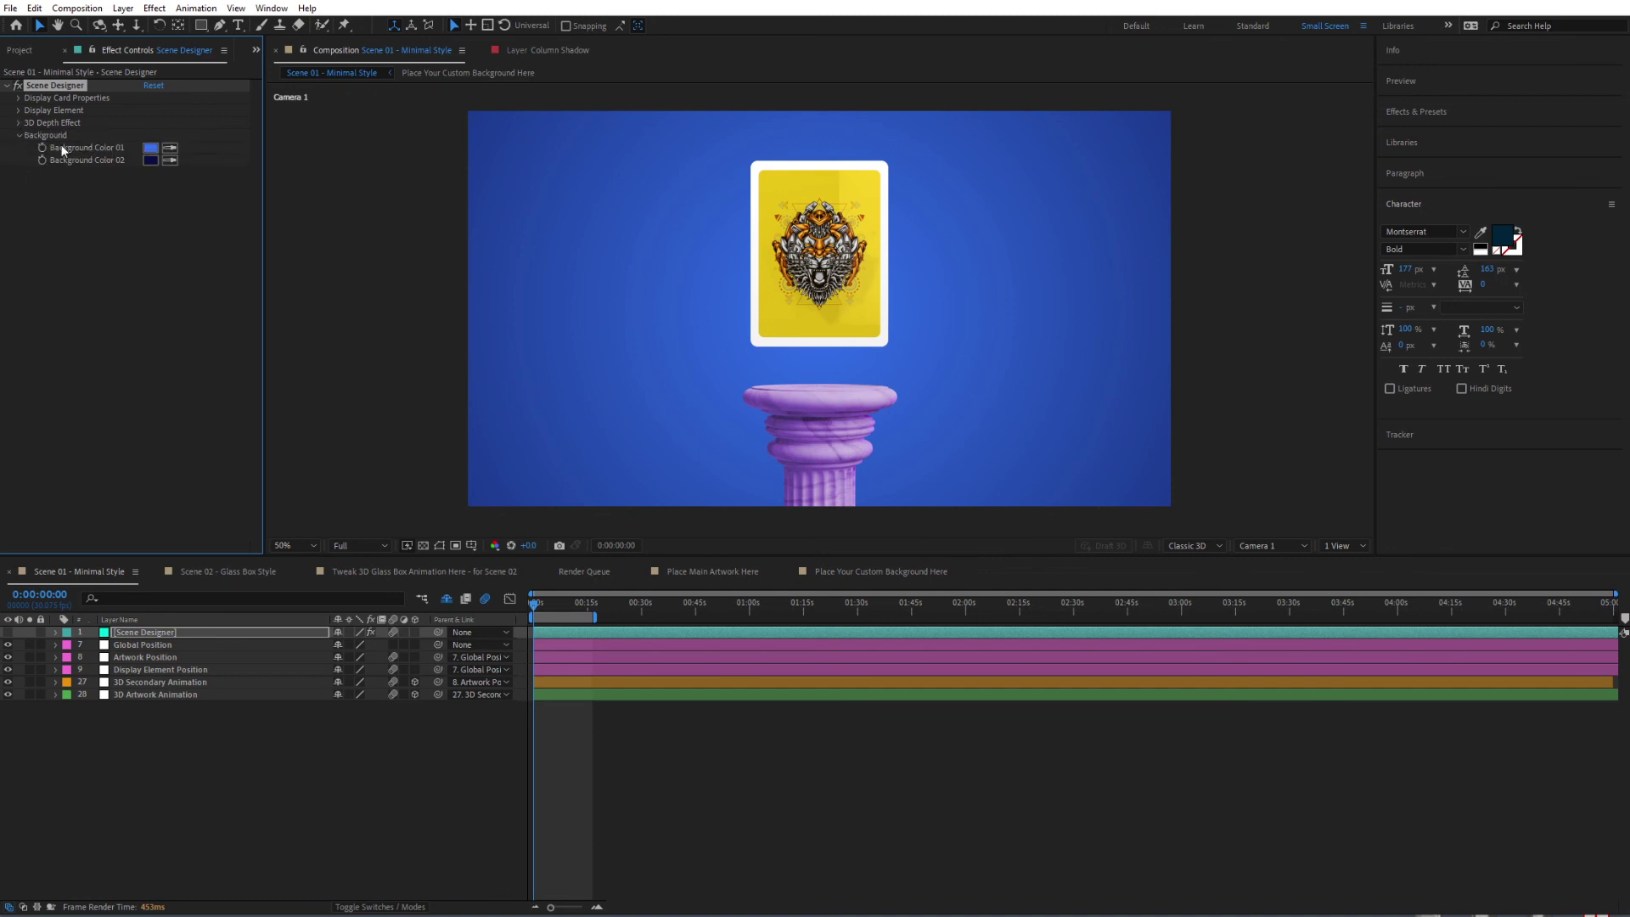
click(150, 147)
click(468, 313)
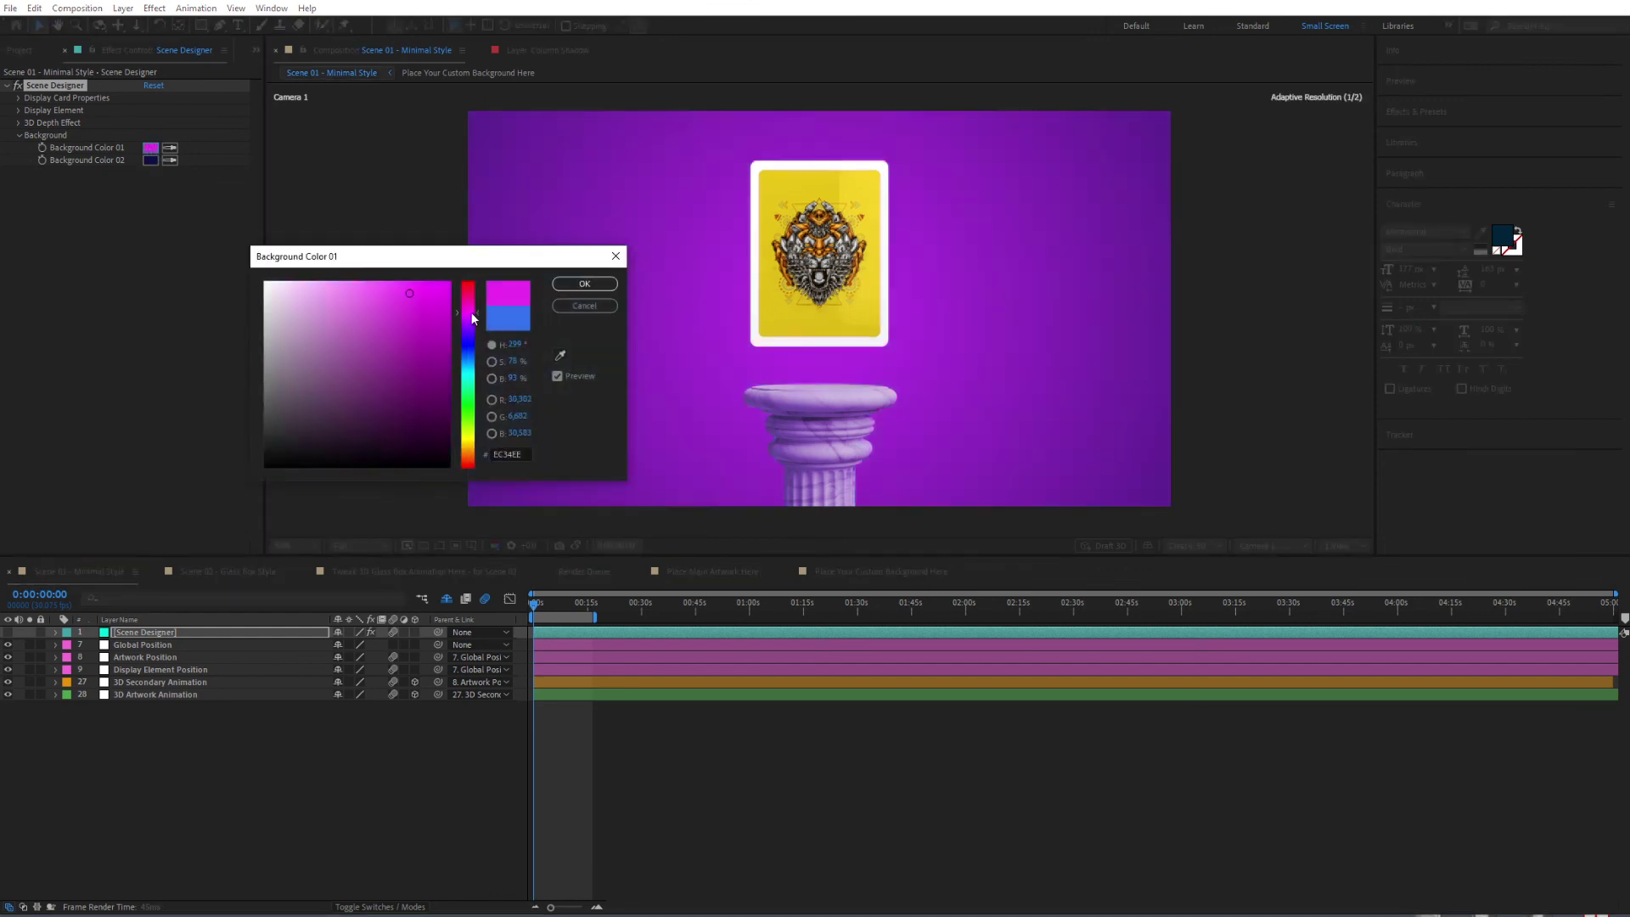
click(584, 284)
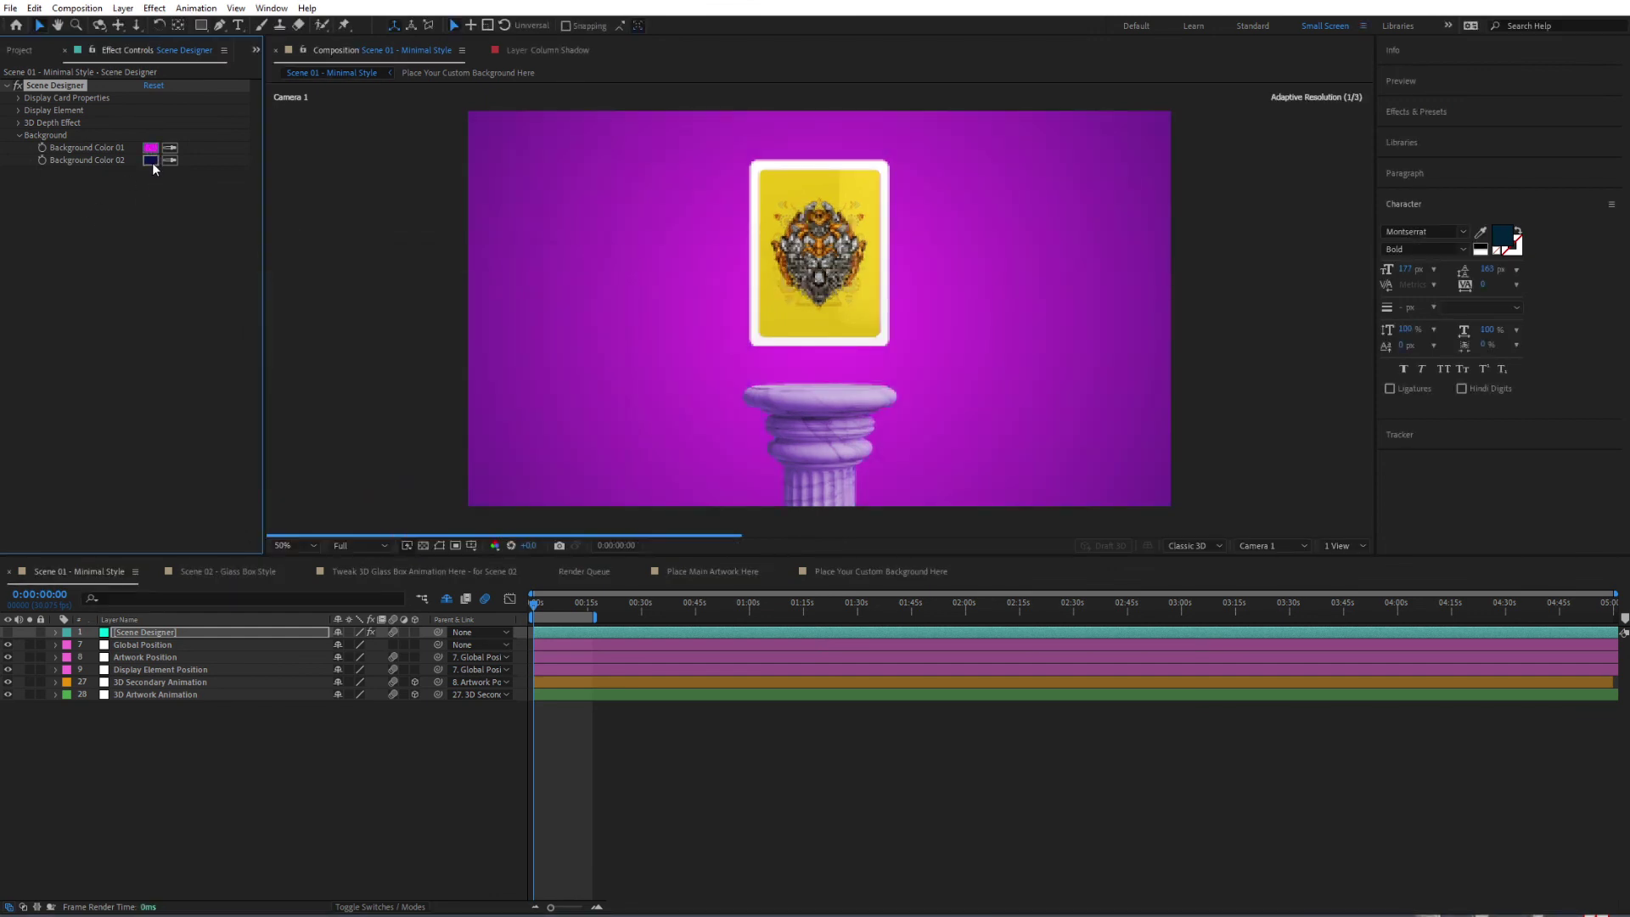
- Set Background Color 02 to a dark maroon
click(151, 161)
drag(473, 322, 471, 303)
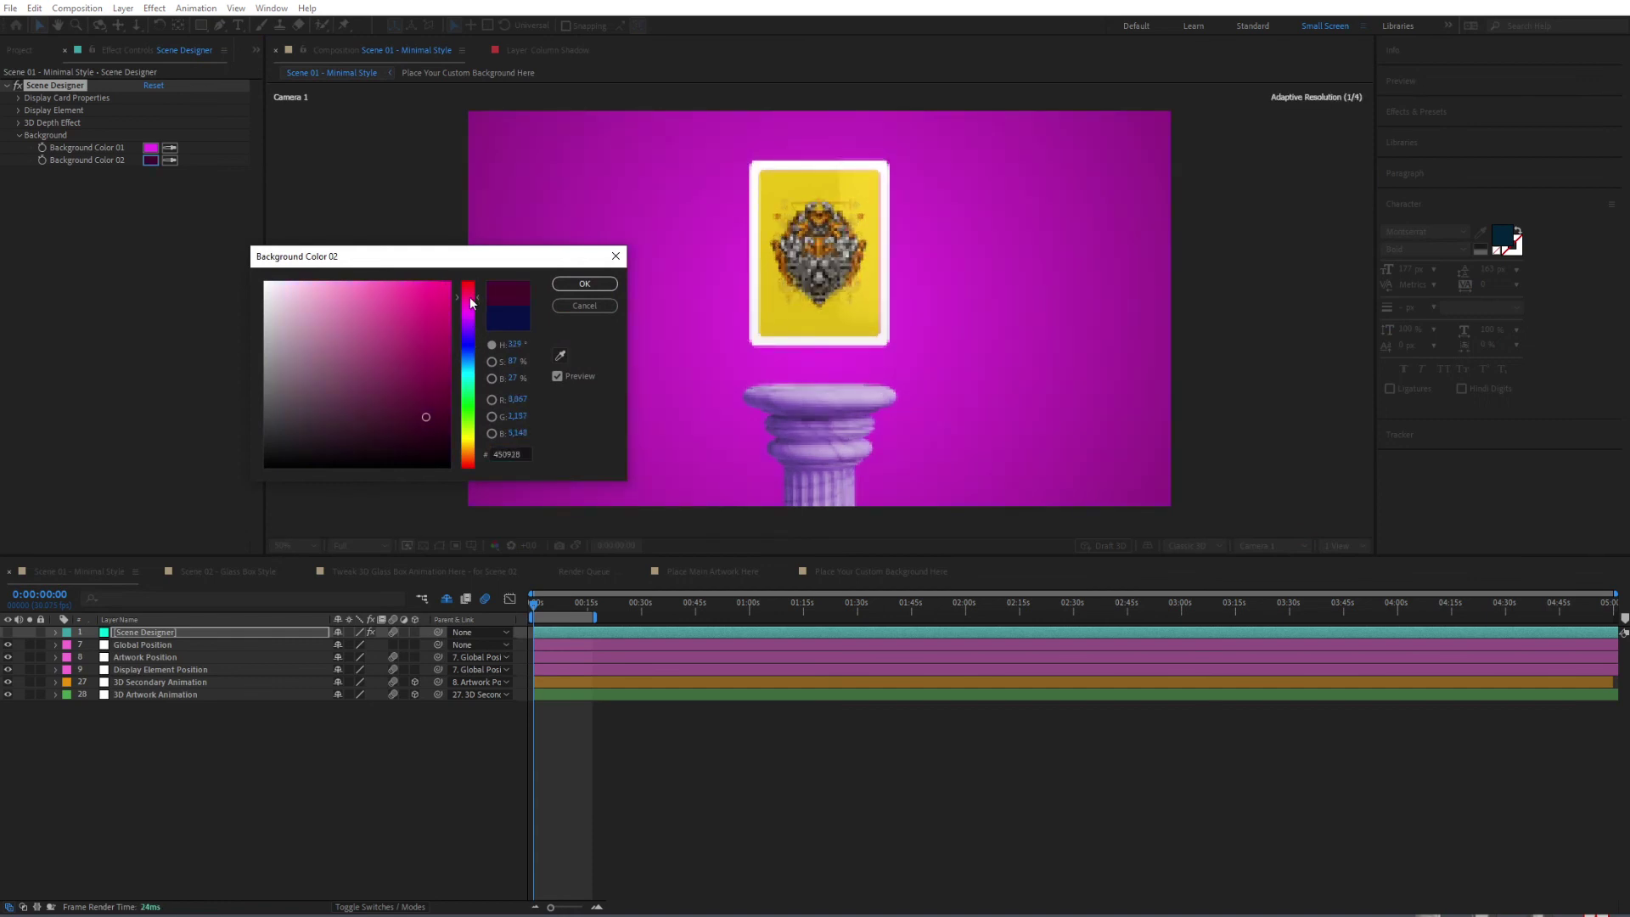
click(572, 286)
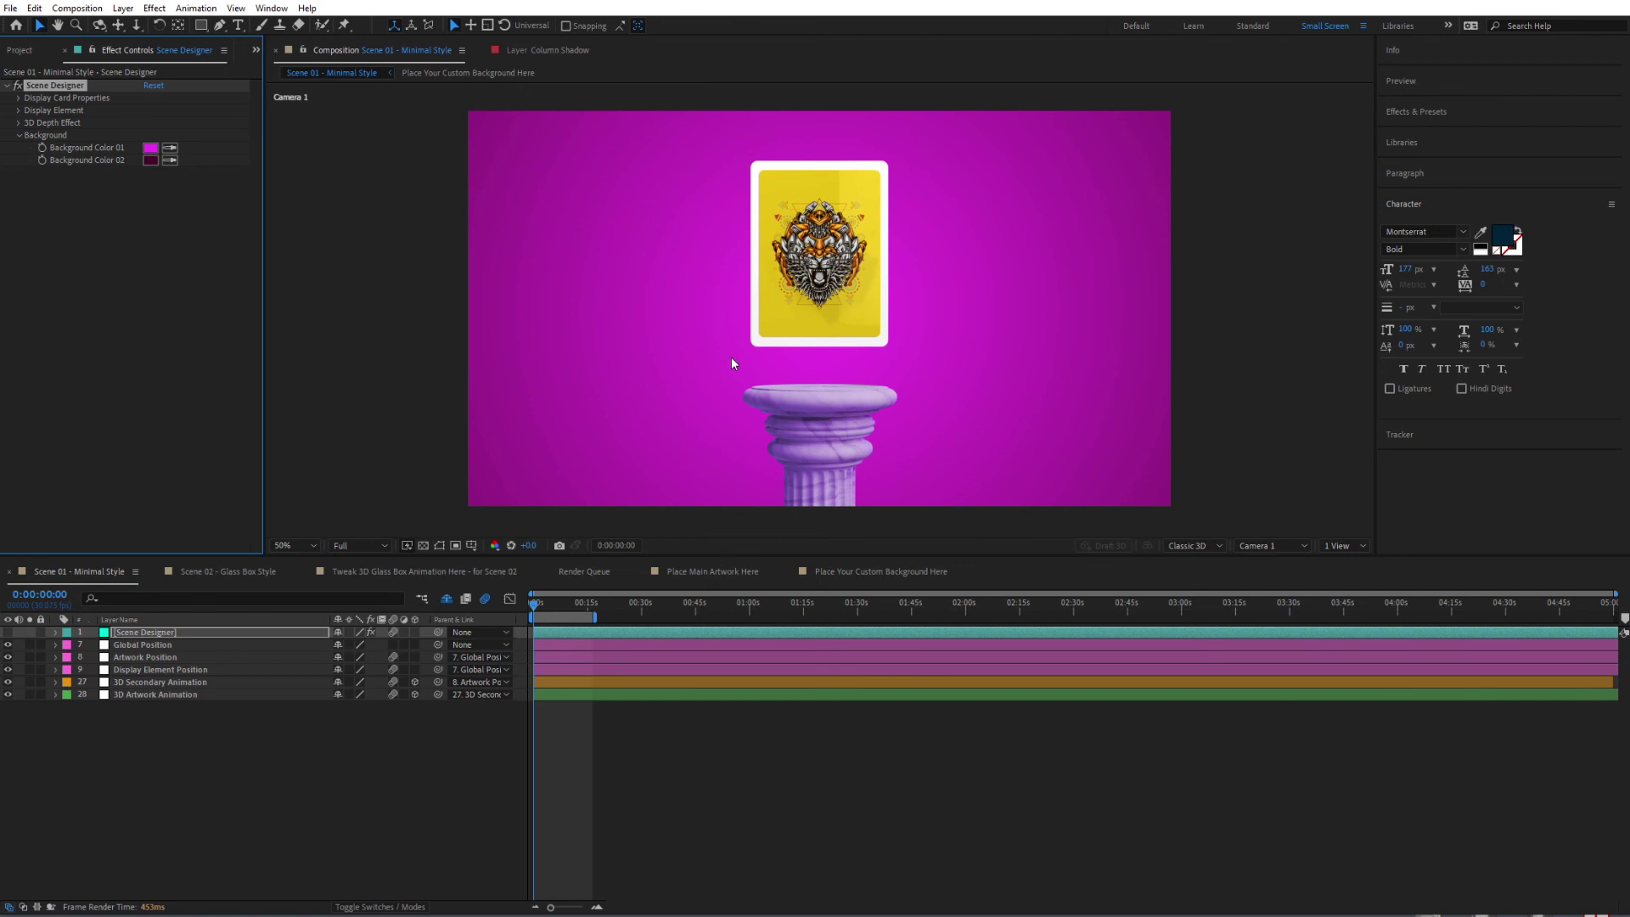
- Make the image layer in the Place Your Custom Background Here composition visible and return to Scene 01 - Minimal Style
click(875, 574)
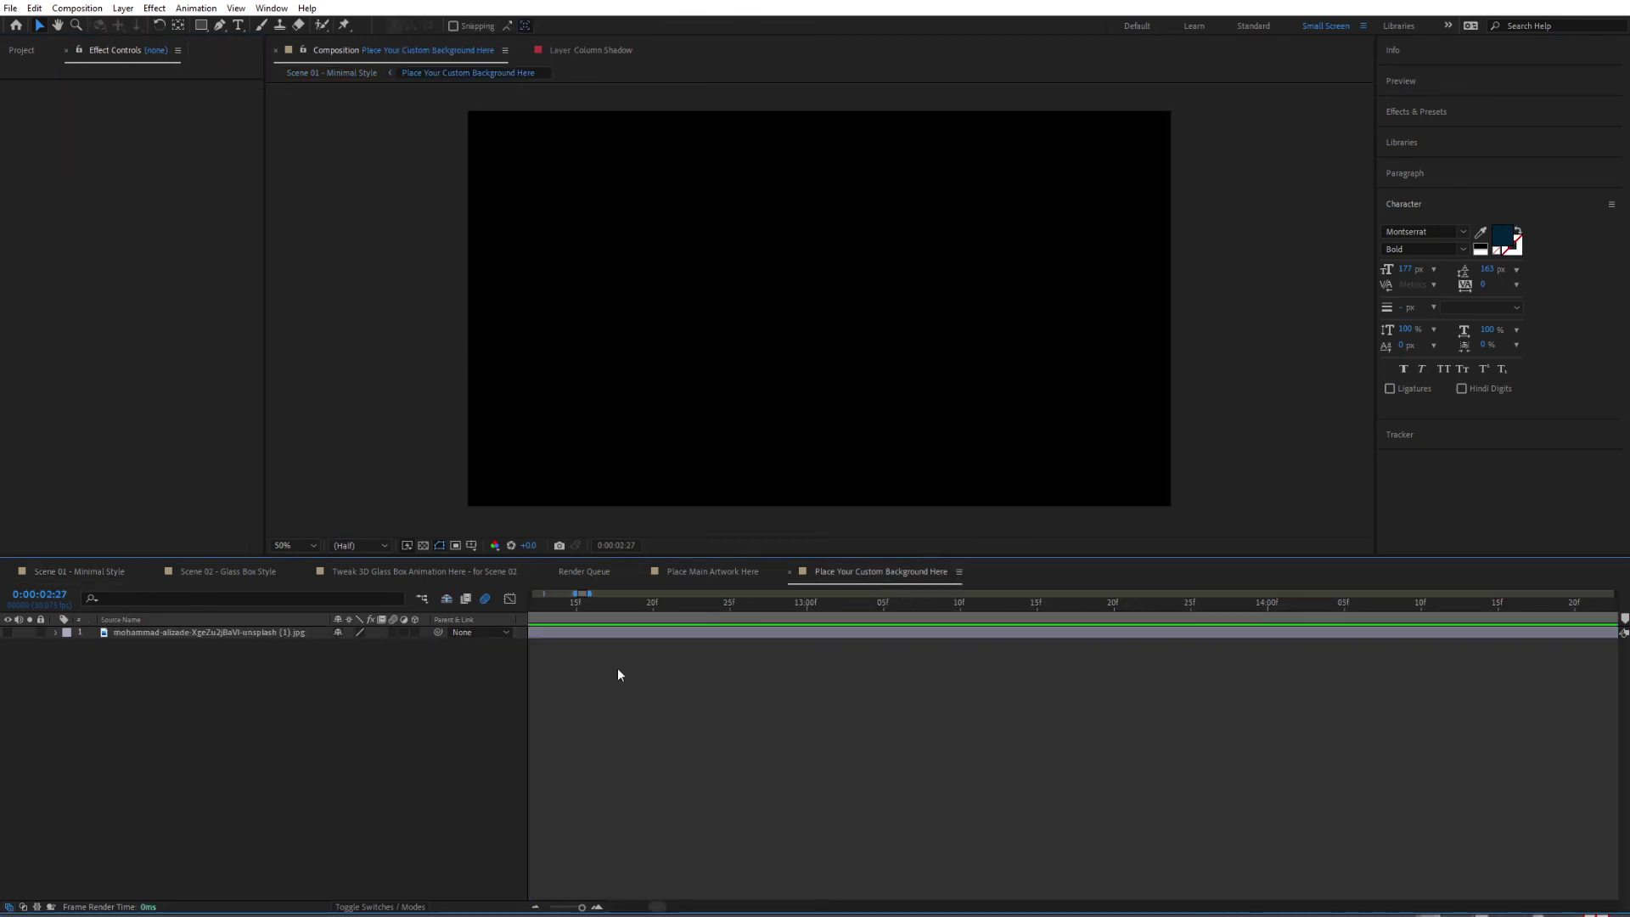
click(7, 633)
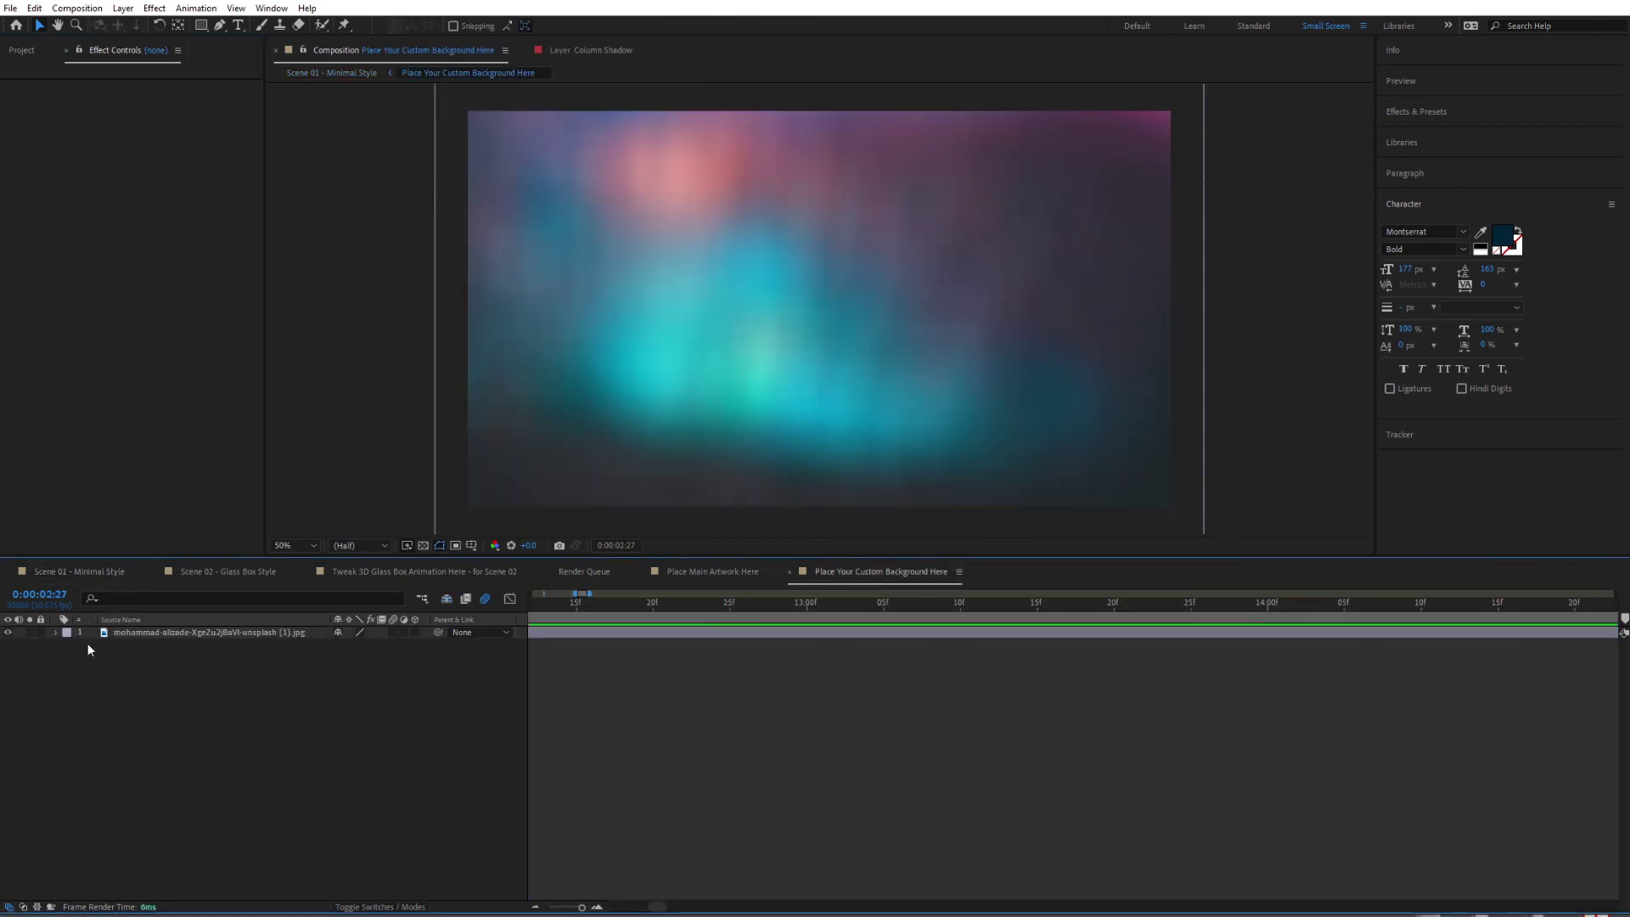
click(83, 574)
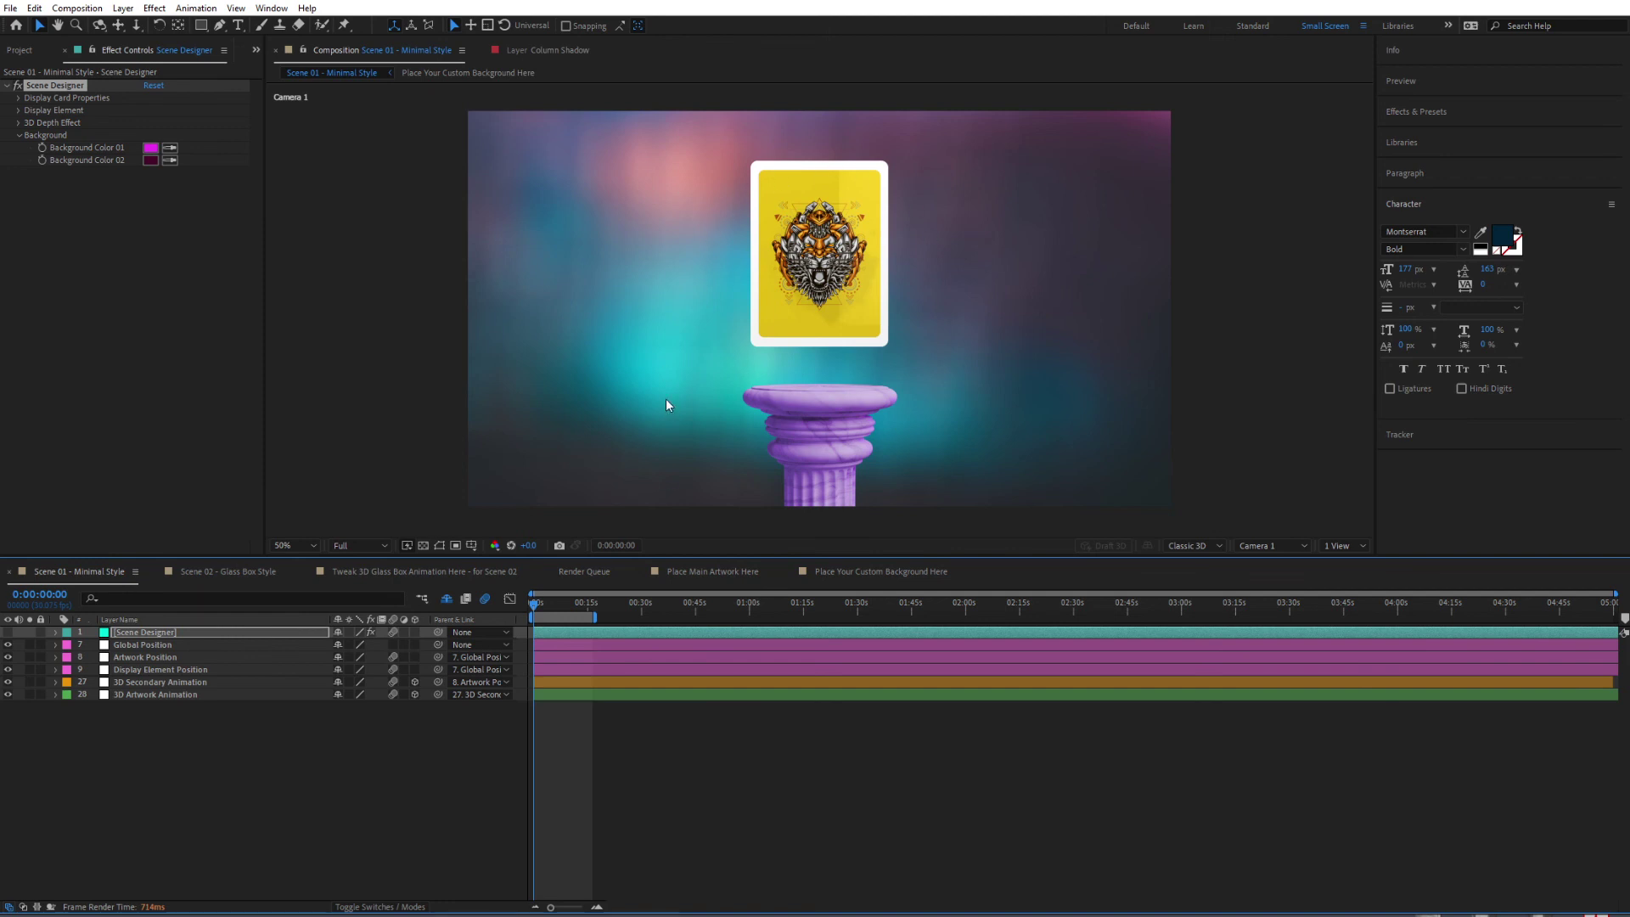
- Reveal the shy layers, hide the Place Your Custom Background Here and Background layers, and display the transparency grid
click(446, 599)
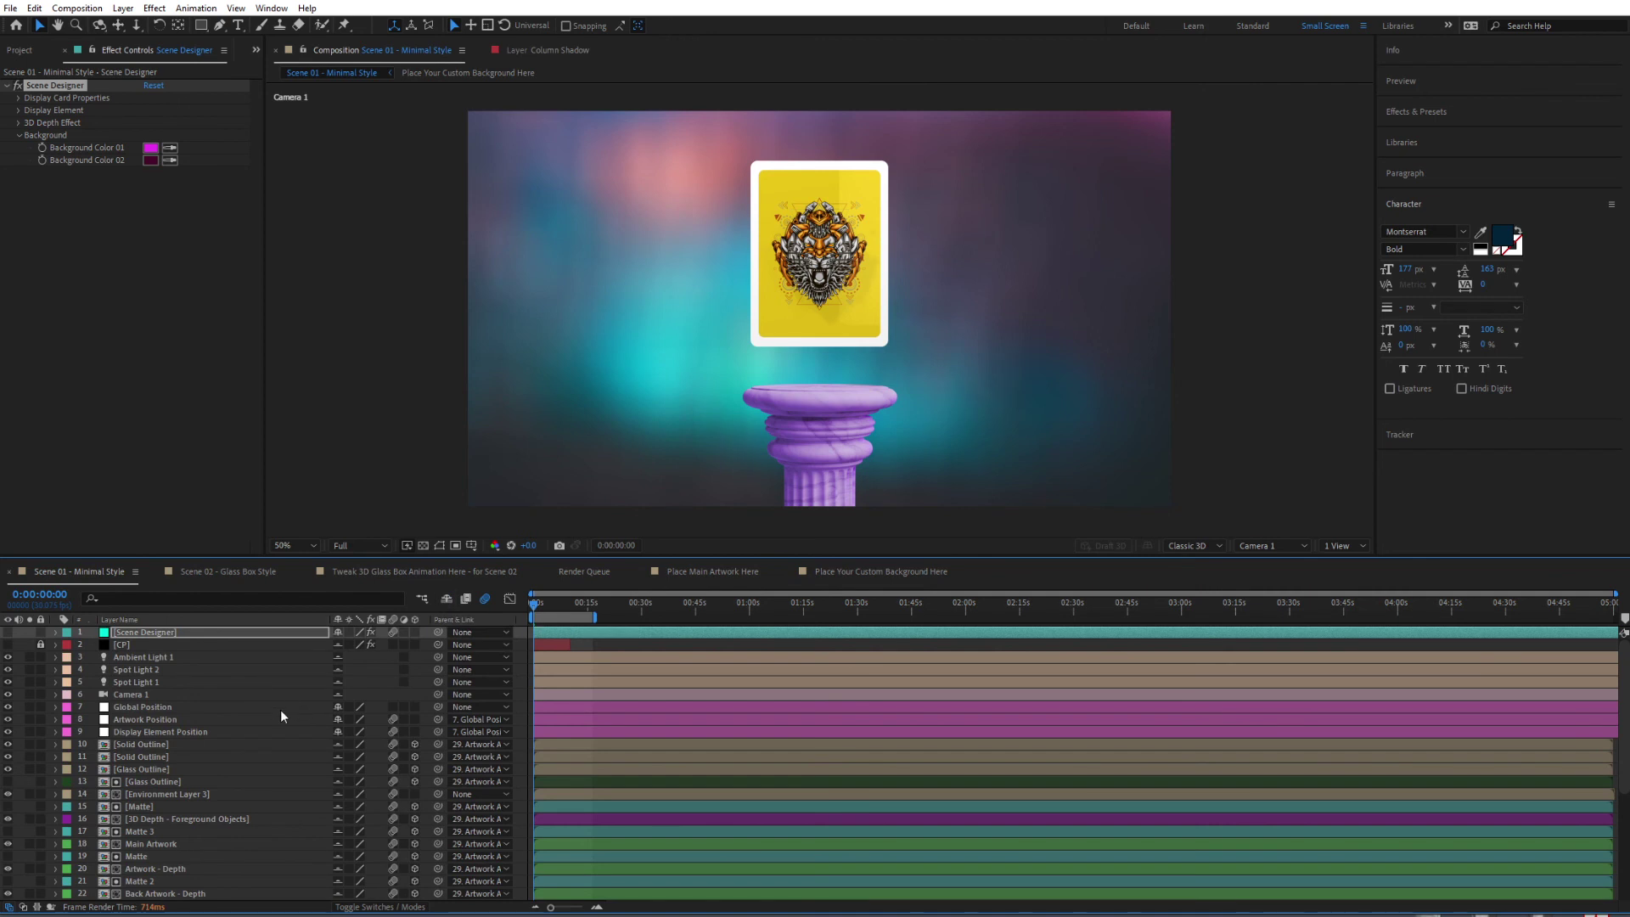
scroll(280, 710, down, 5)
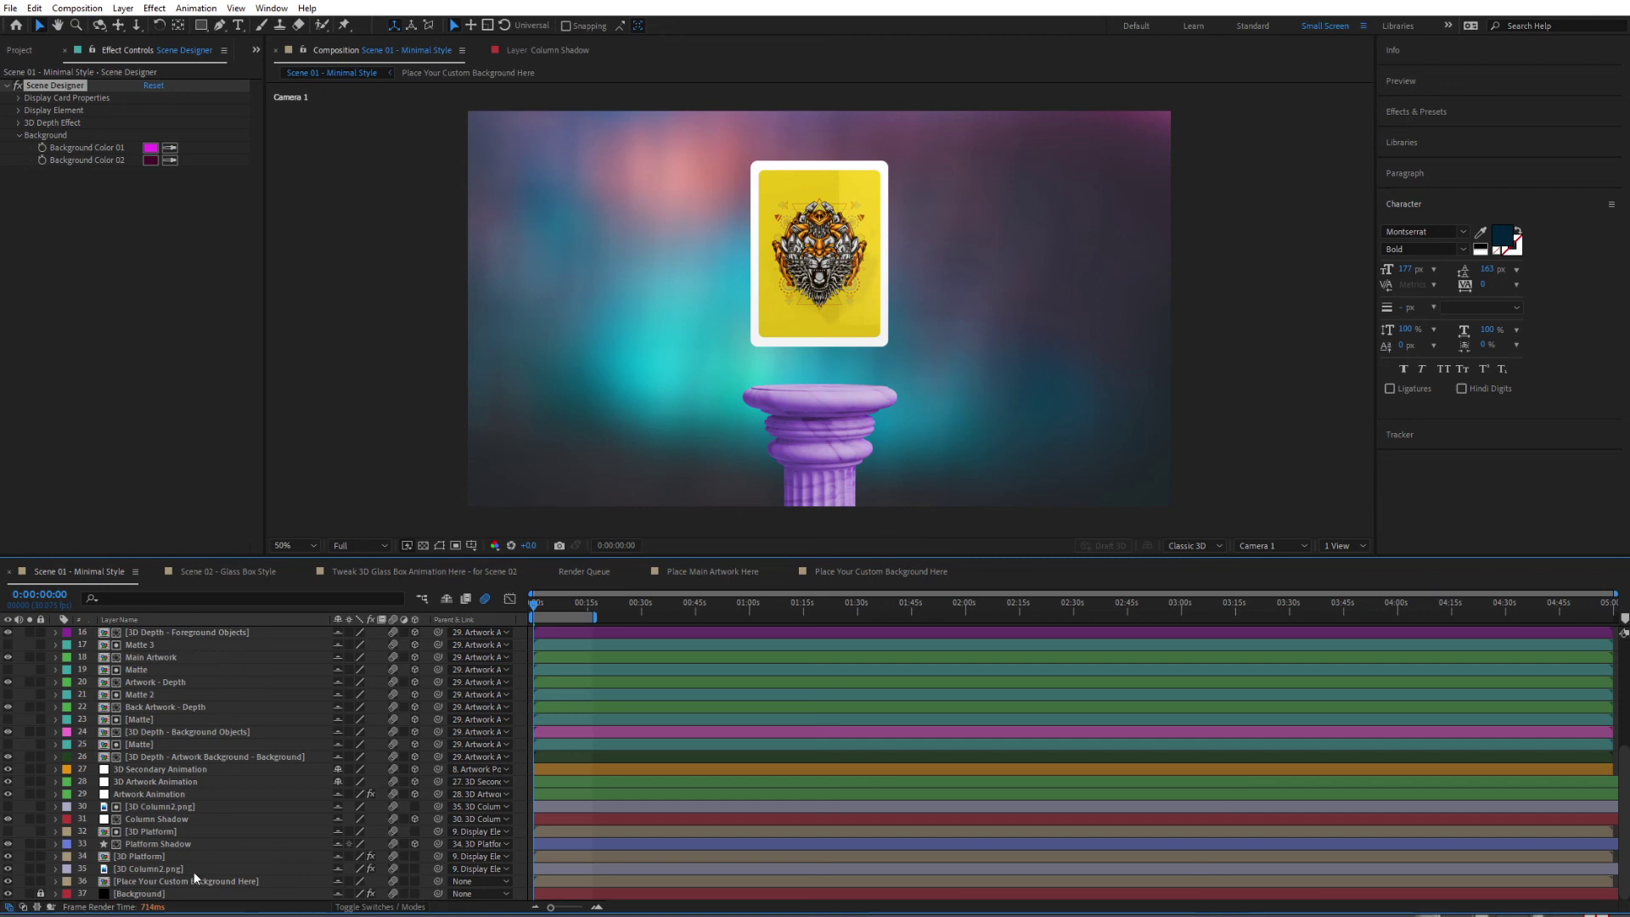
click(40, 894)
click(10, 884)
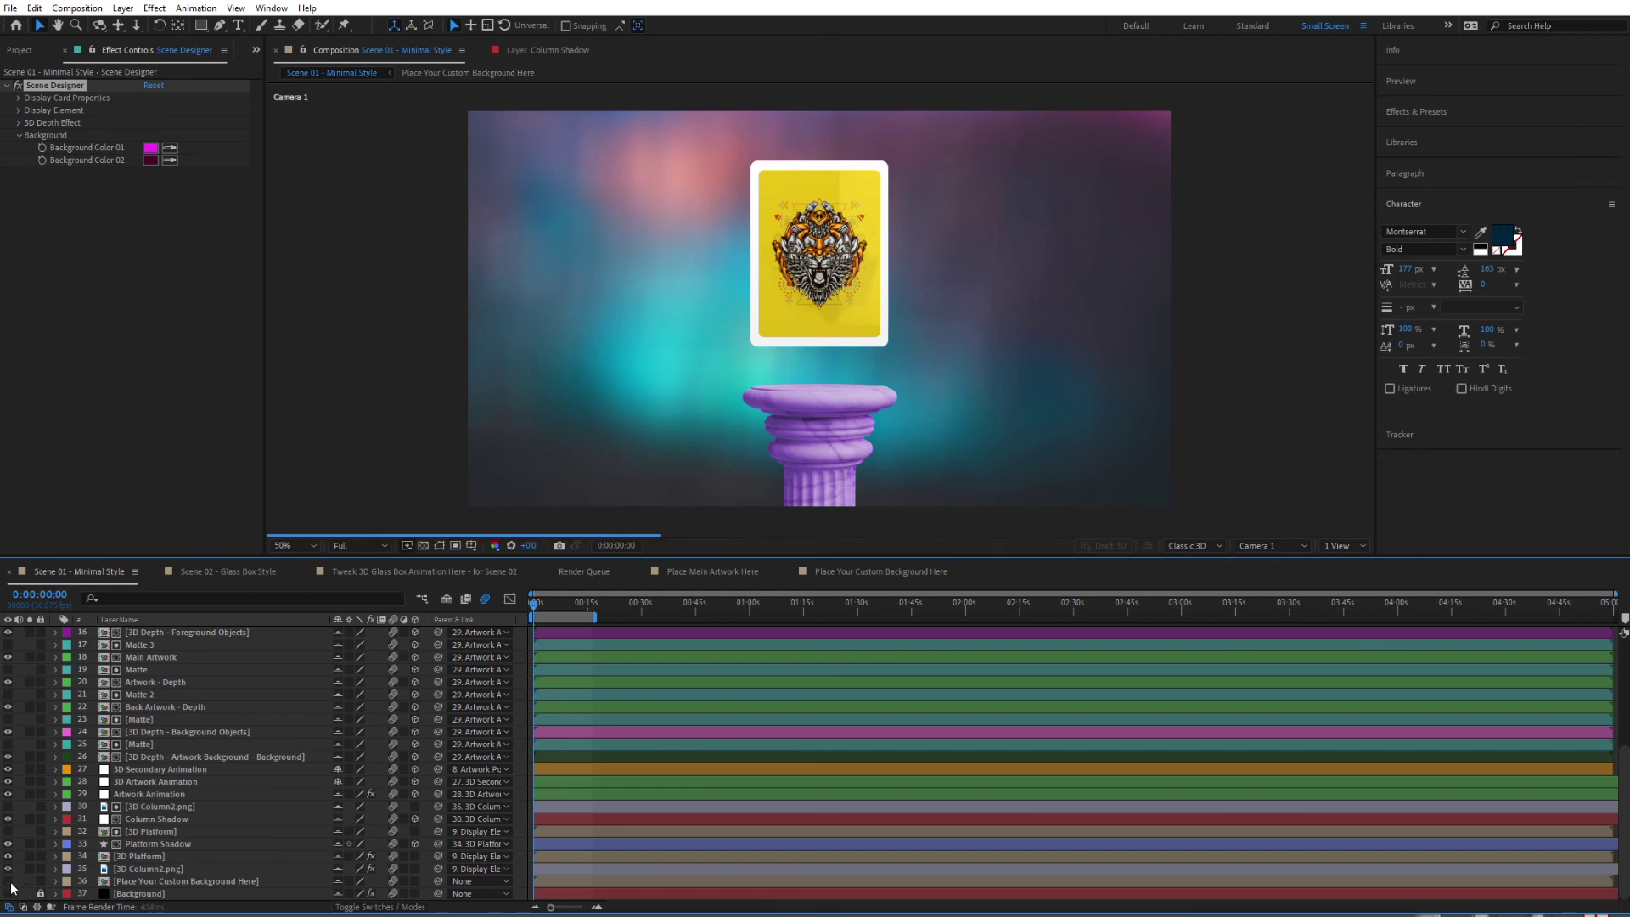
click(426, 547)
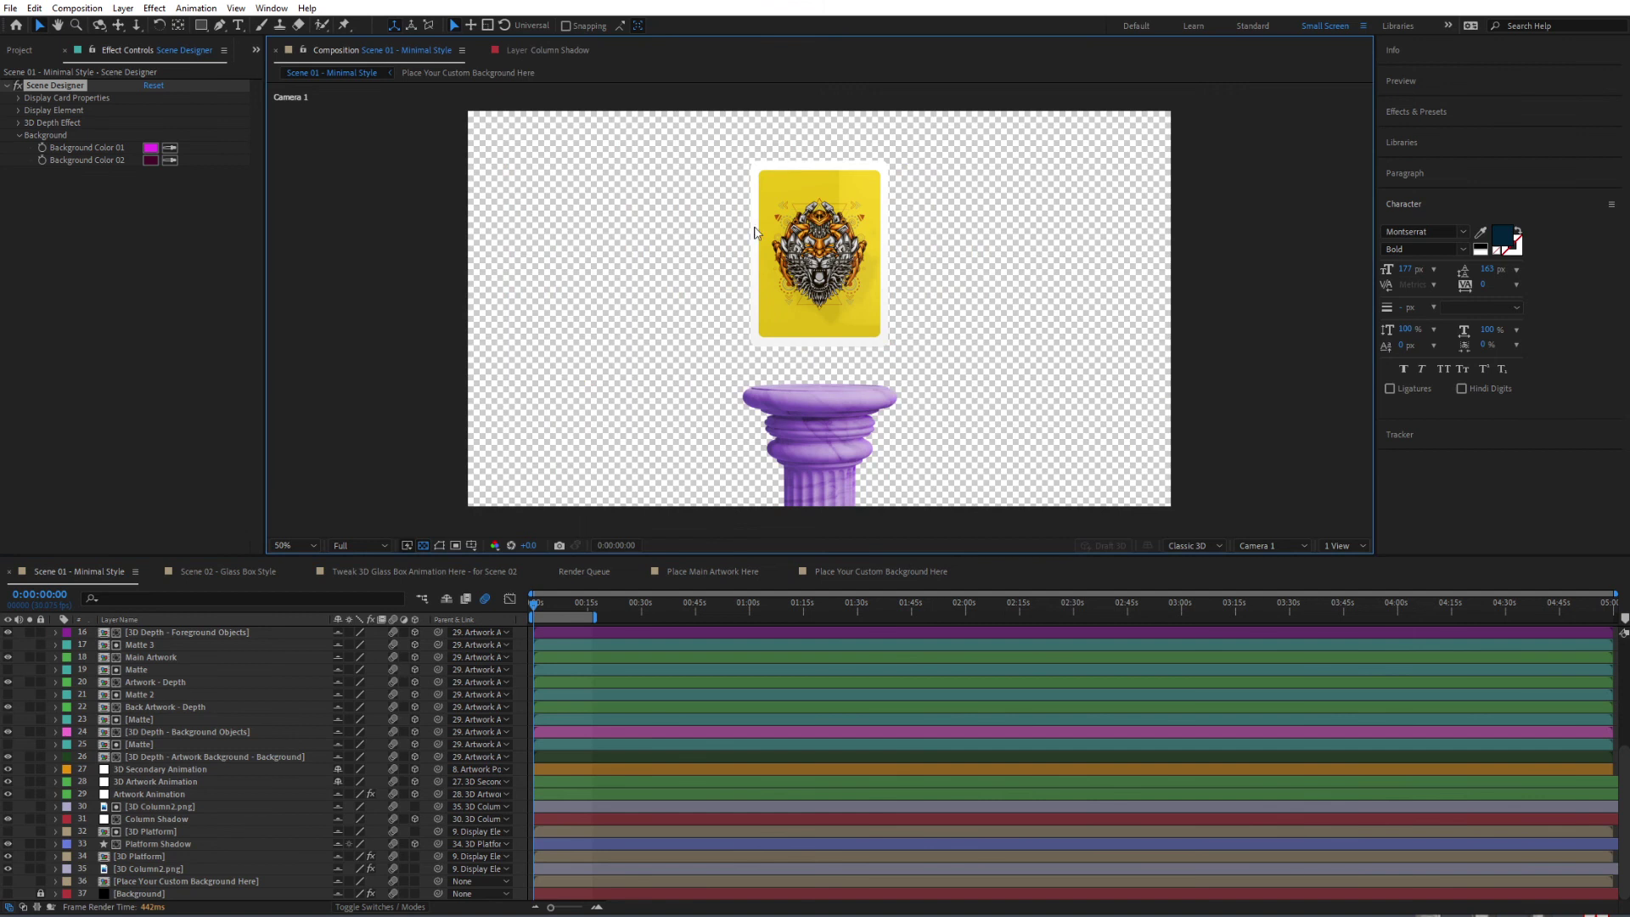